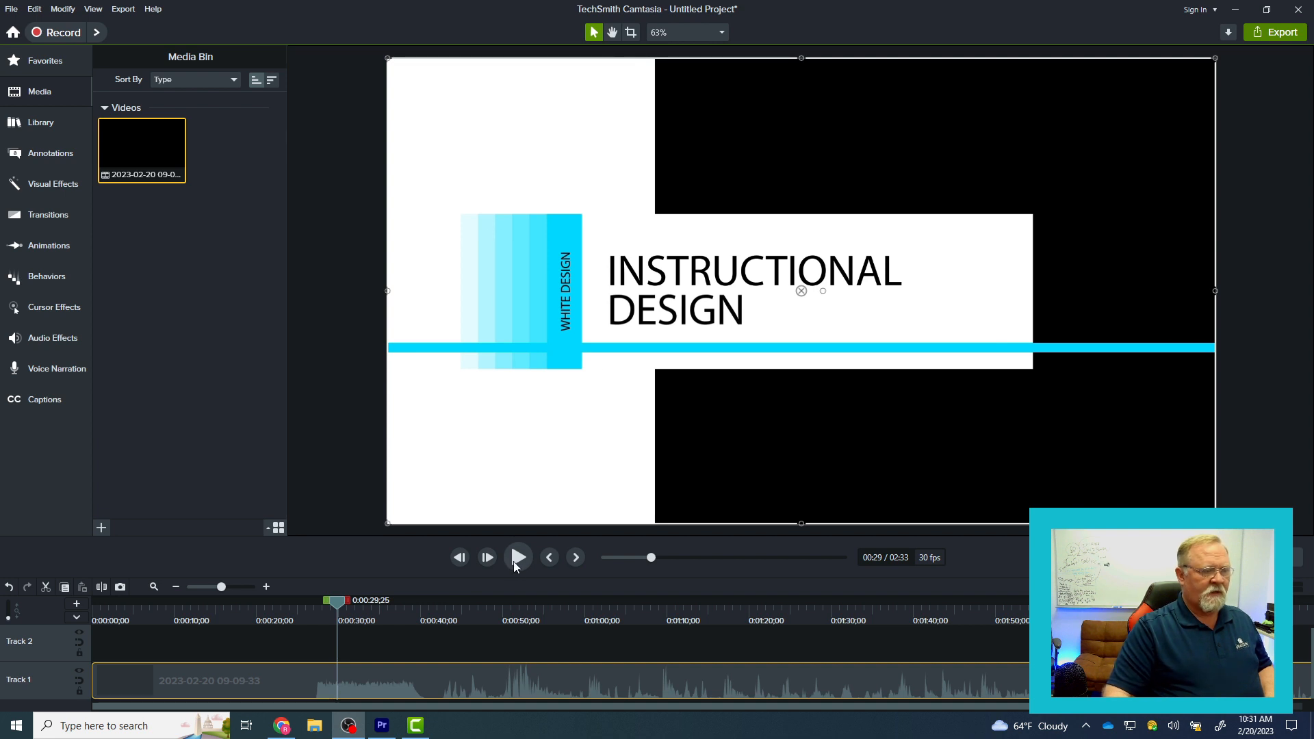
- Play a short stretch of the recording from the 00:29 mark on the timeline and pause it
click(513, 562)
click(517, 557)
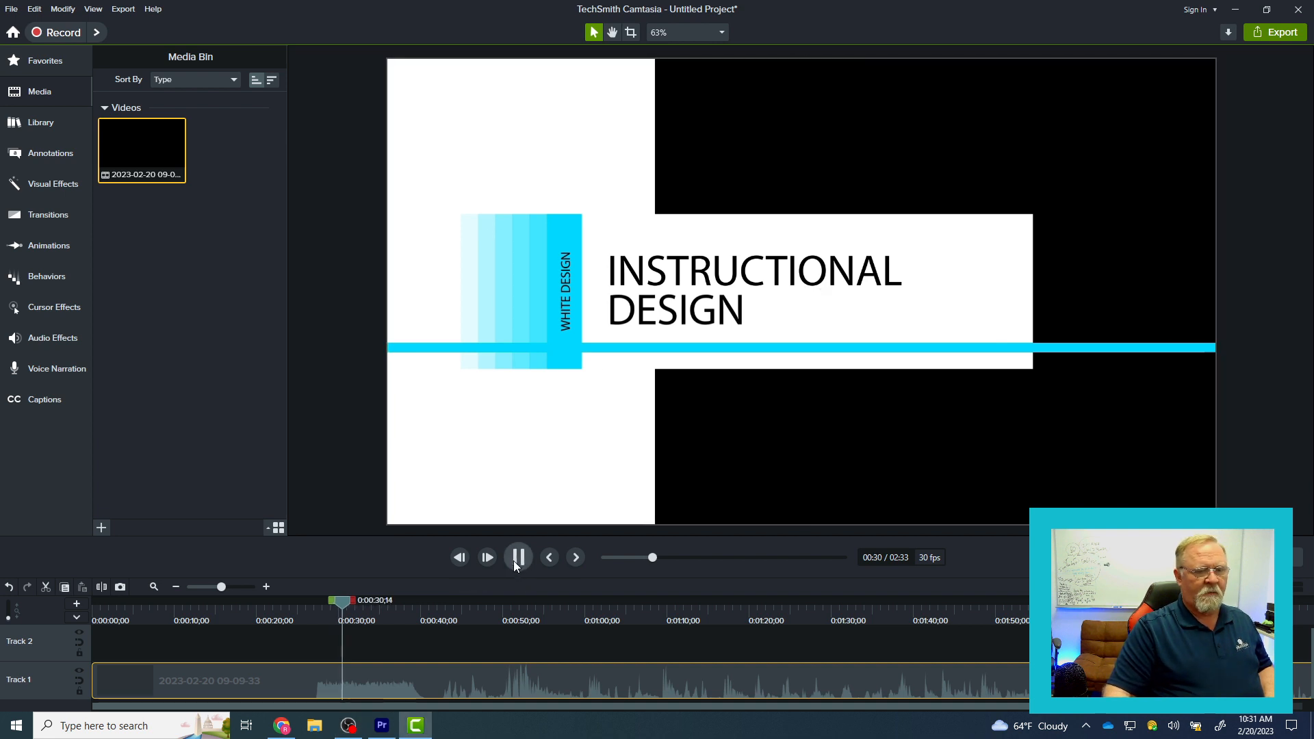
click(517, 558)
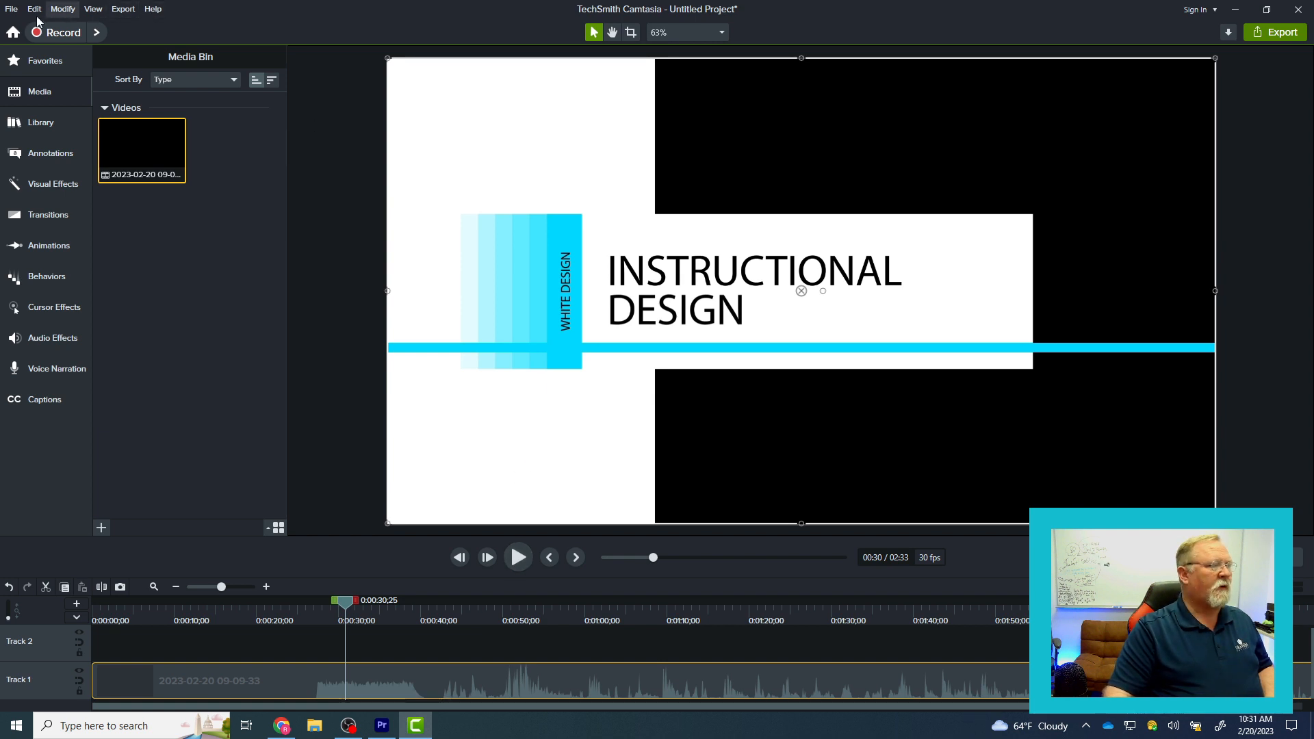
- Export the project as a zipped project named test on the Desktop, and close Camtasia without saving the project
click(11, 9)
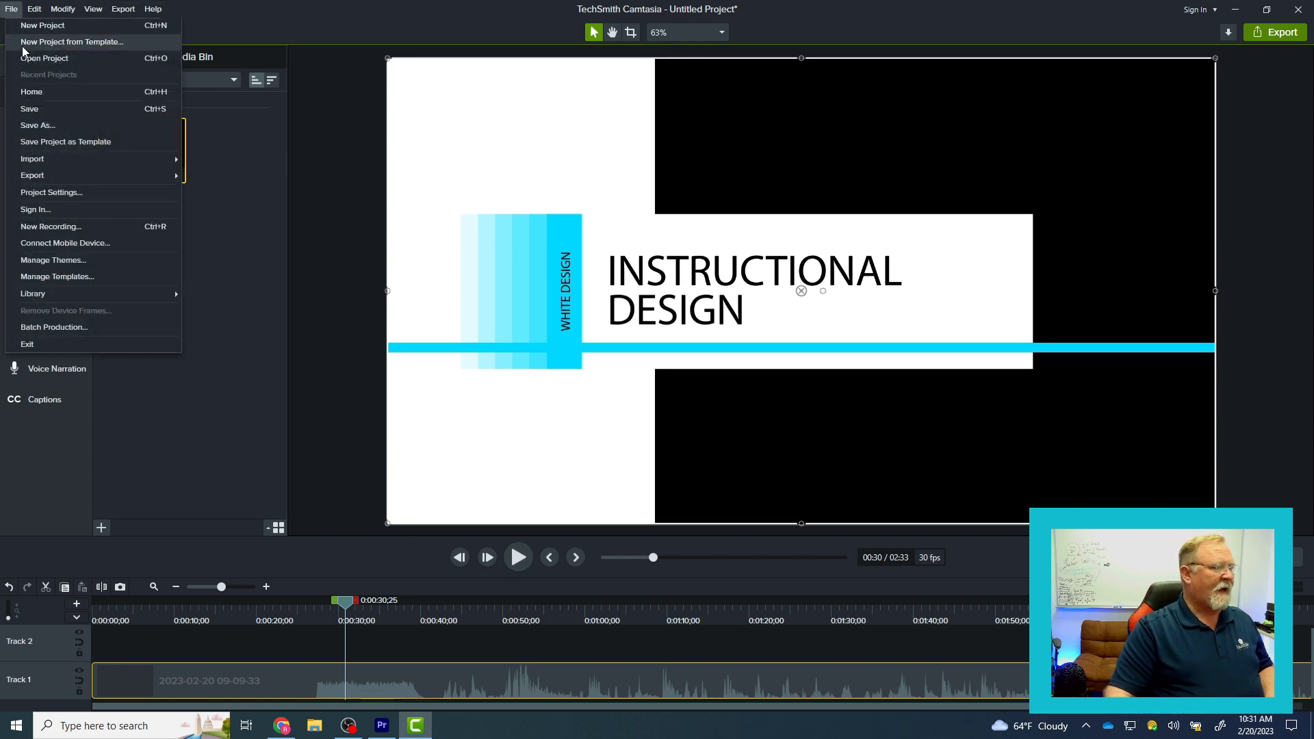
mouse_move(109, 182)
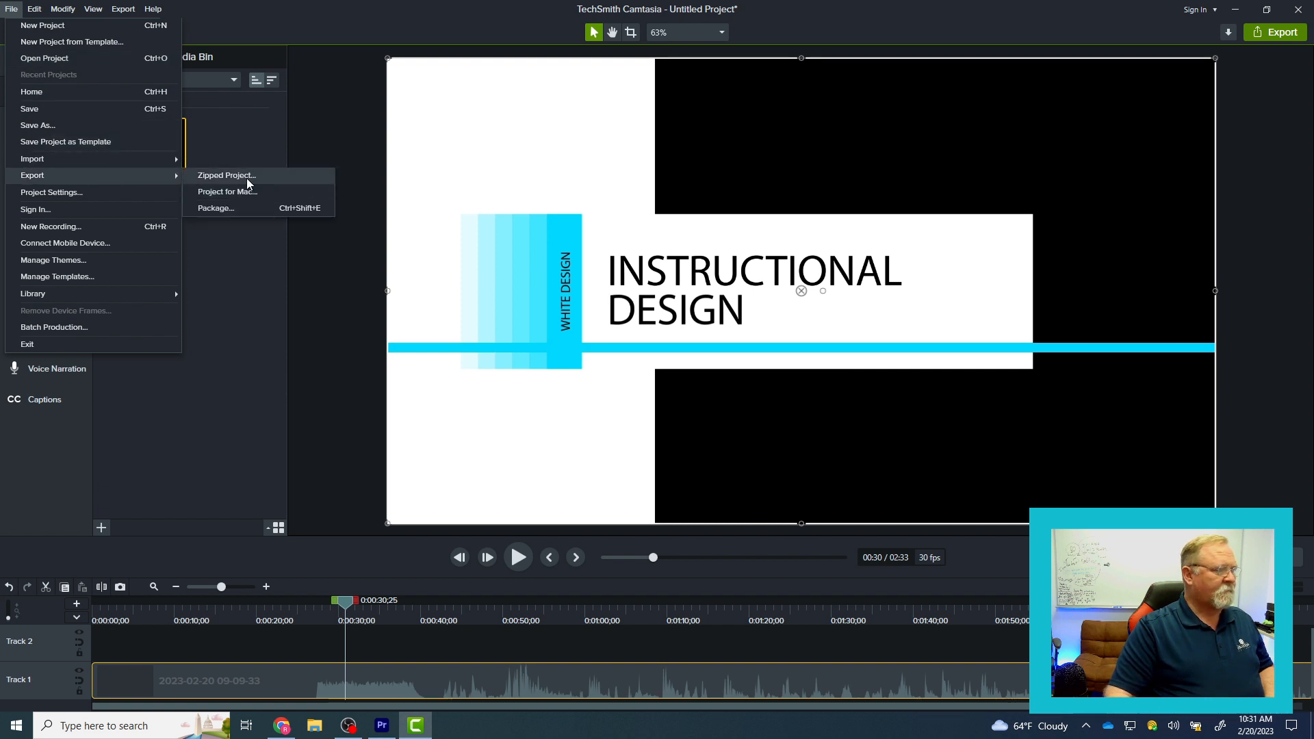
click(247, 176)
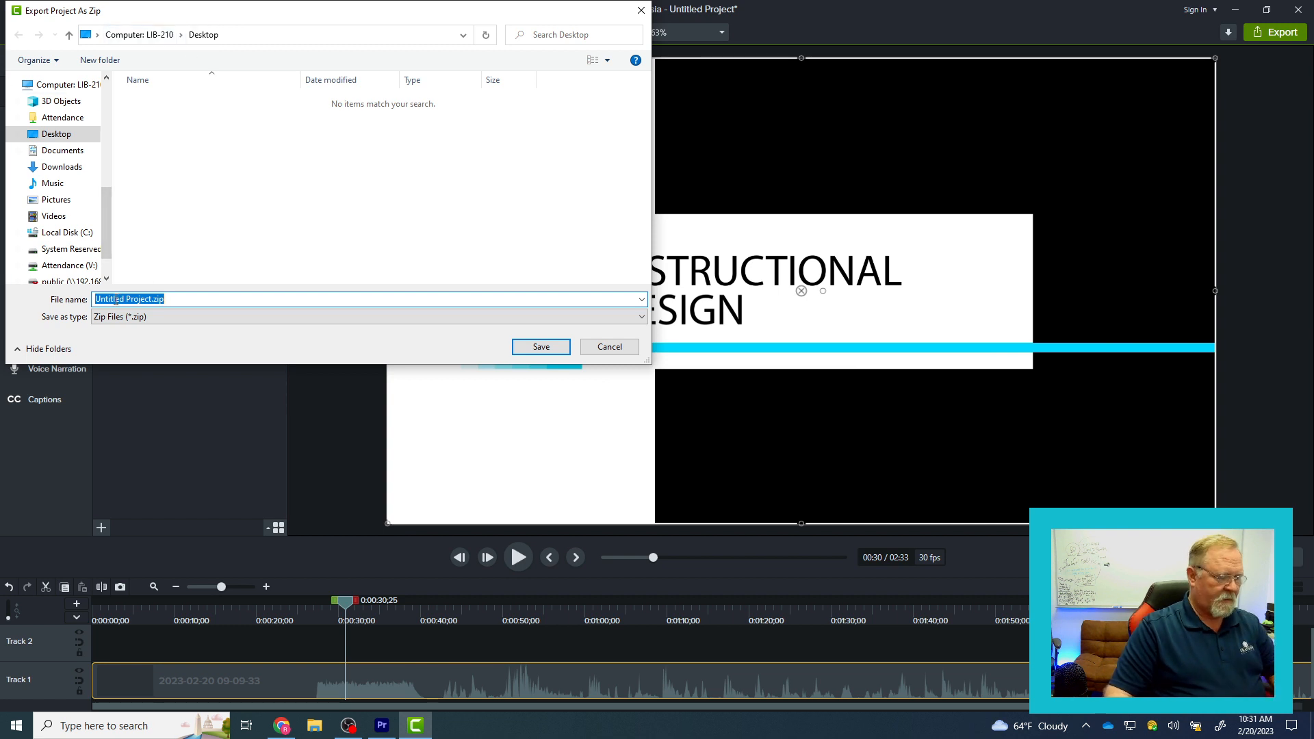
text(test)
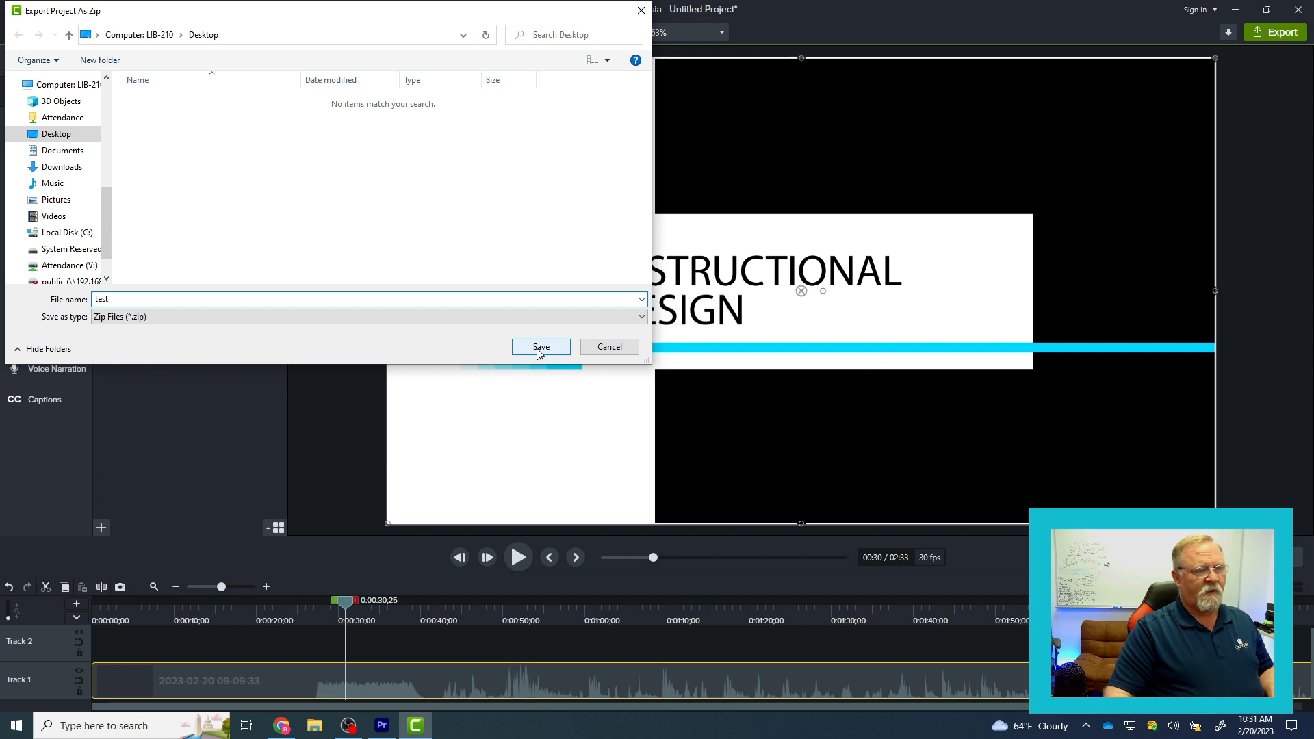
click(540, 347)
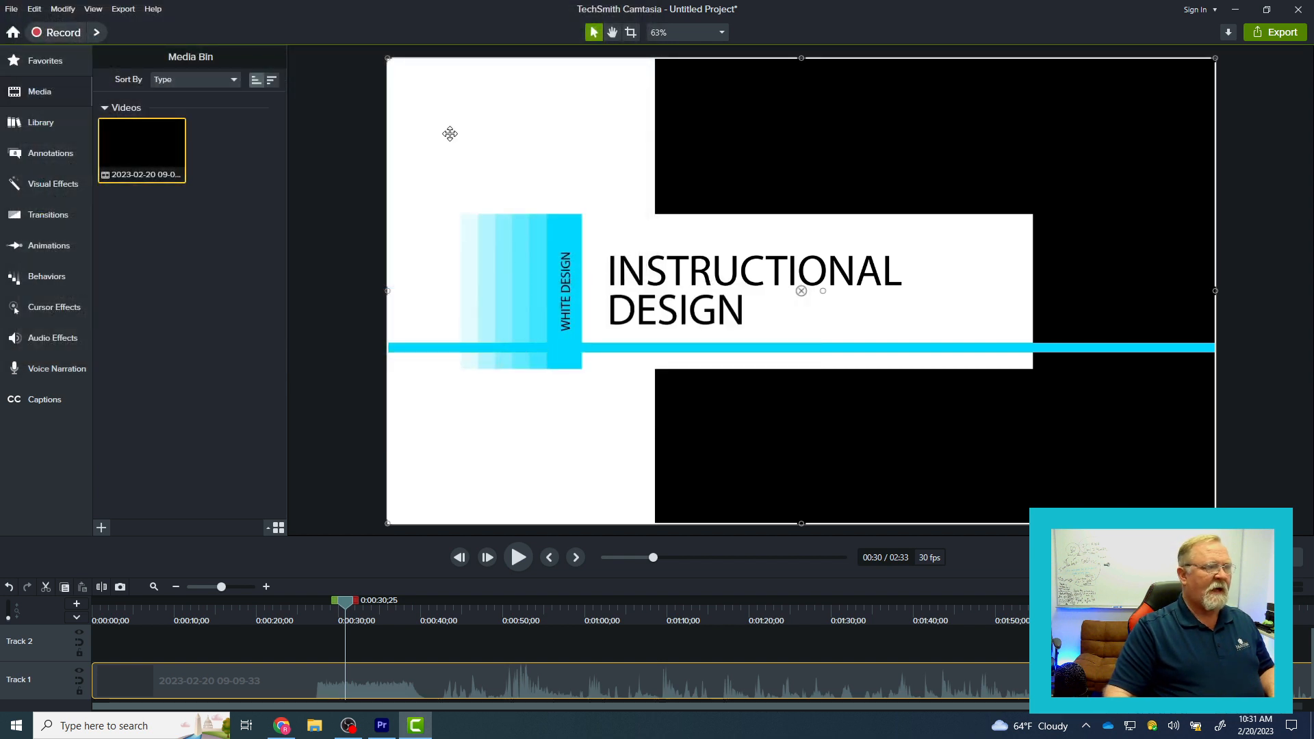
click(1297, 10)
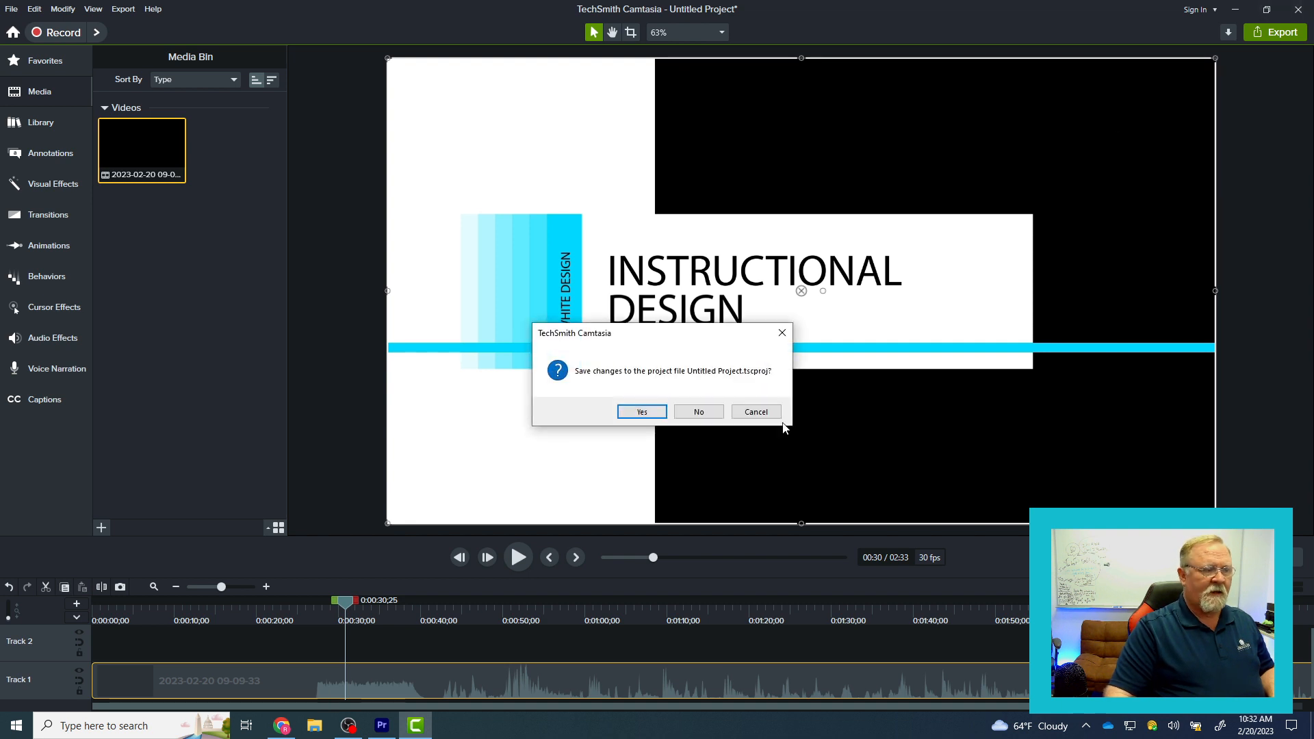
click(695, 412)
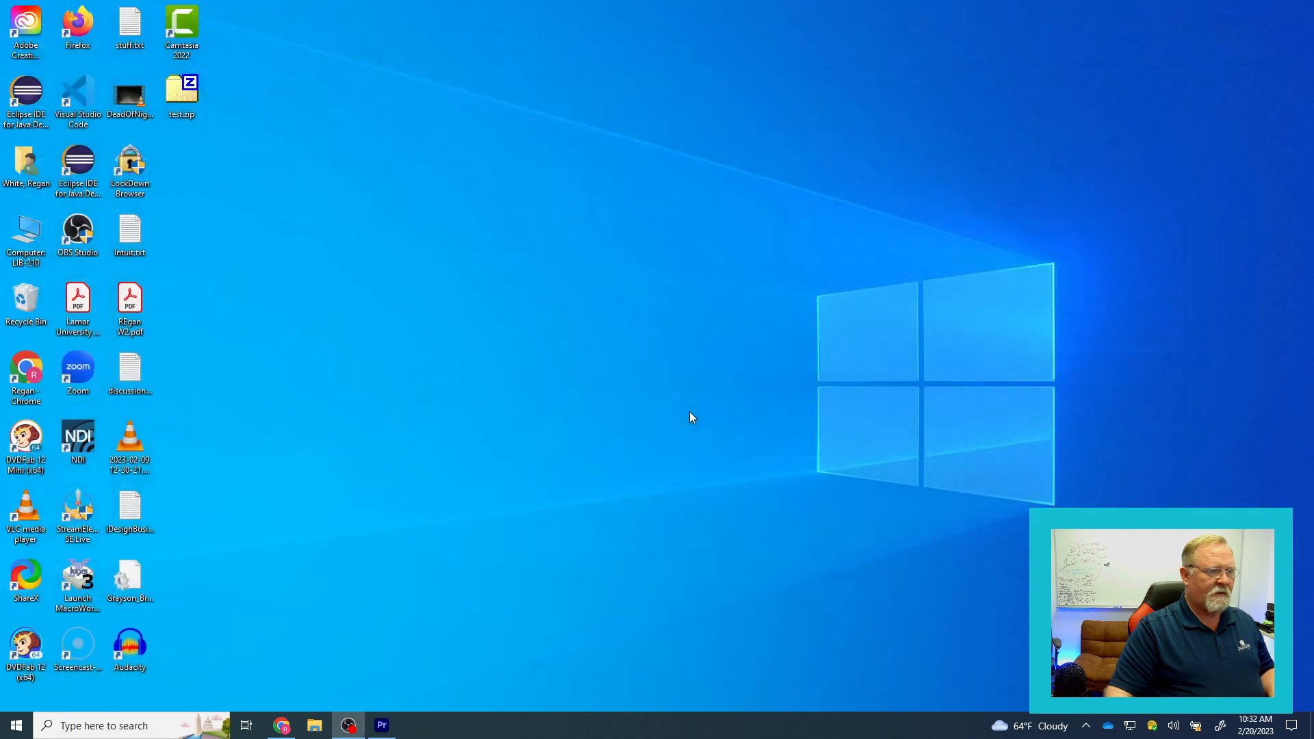
- Extract test.zip on the desktop into its own test folder with 7-Zip and open that folder
right_click(181, 90)
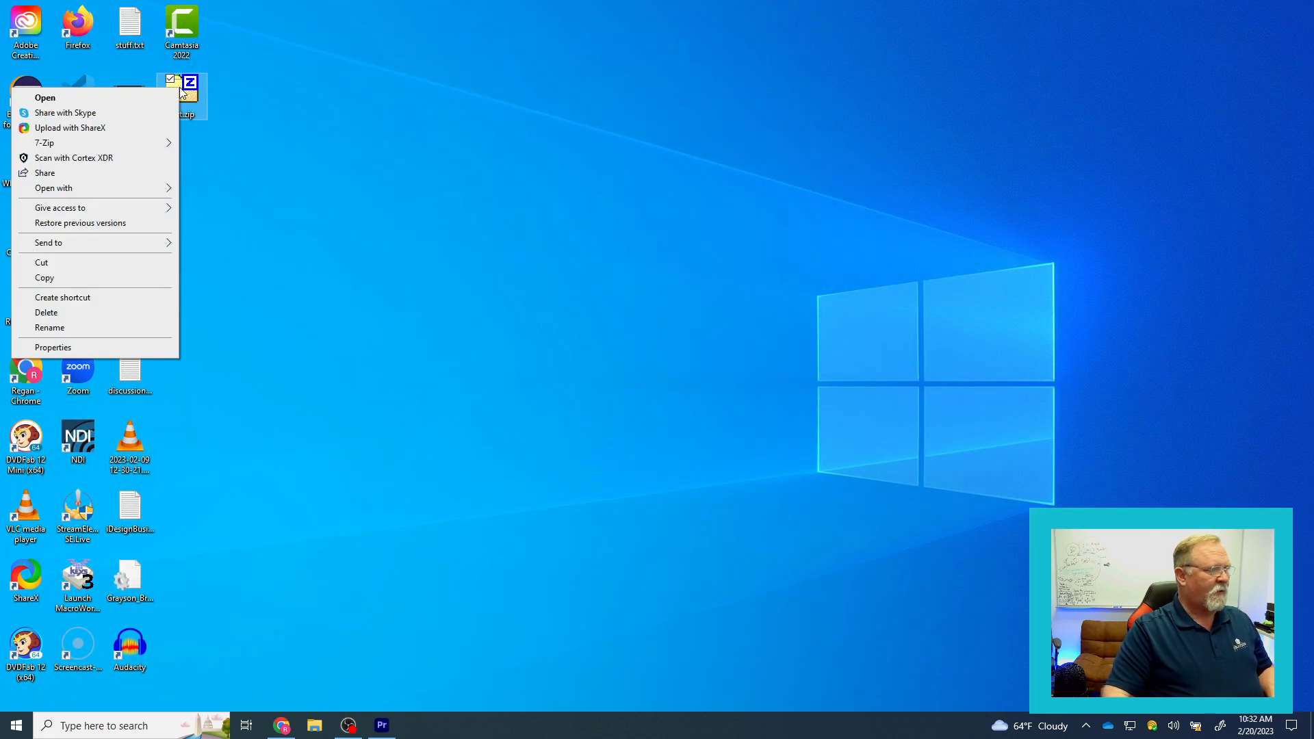
mouse_move(127, 152)
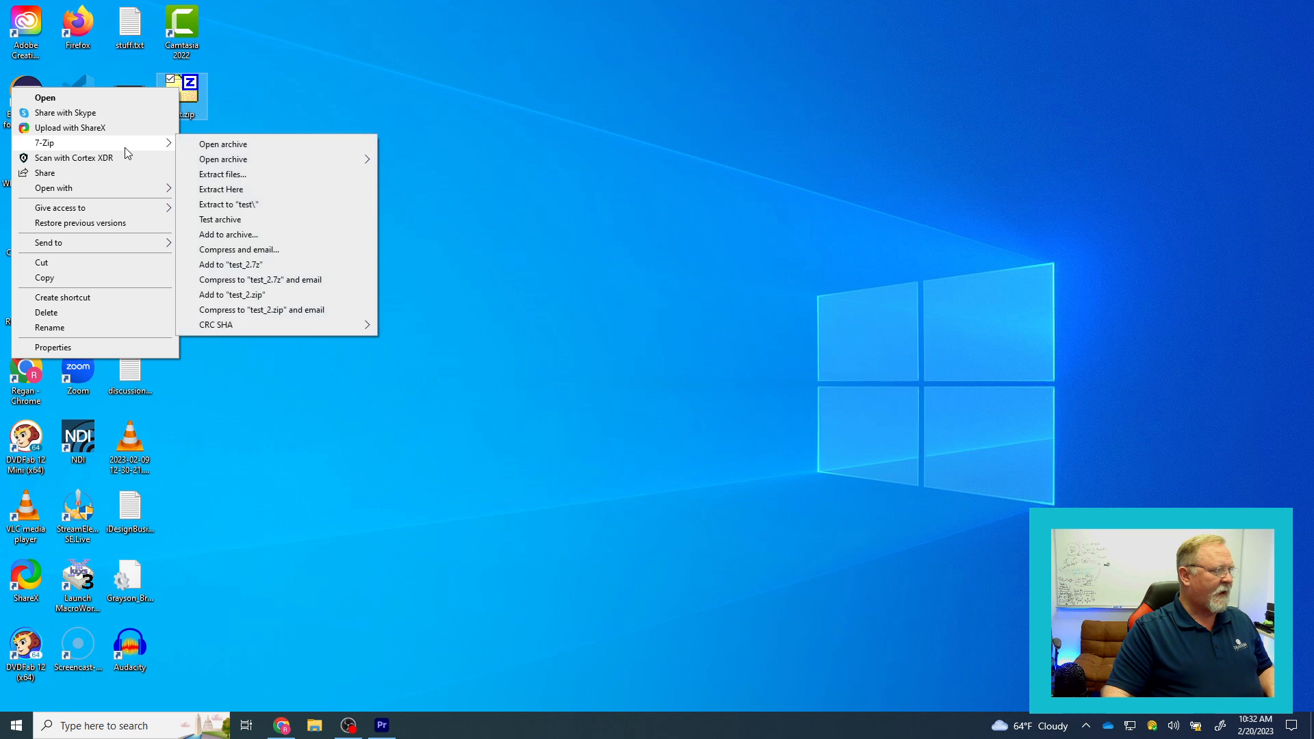
click(252, 208)
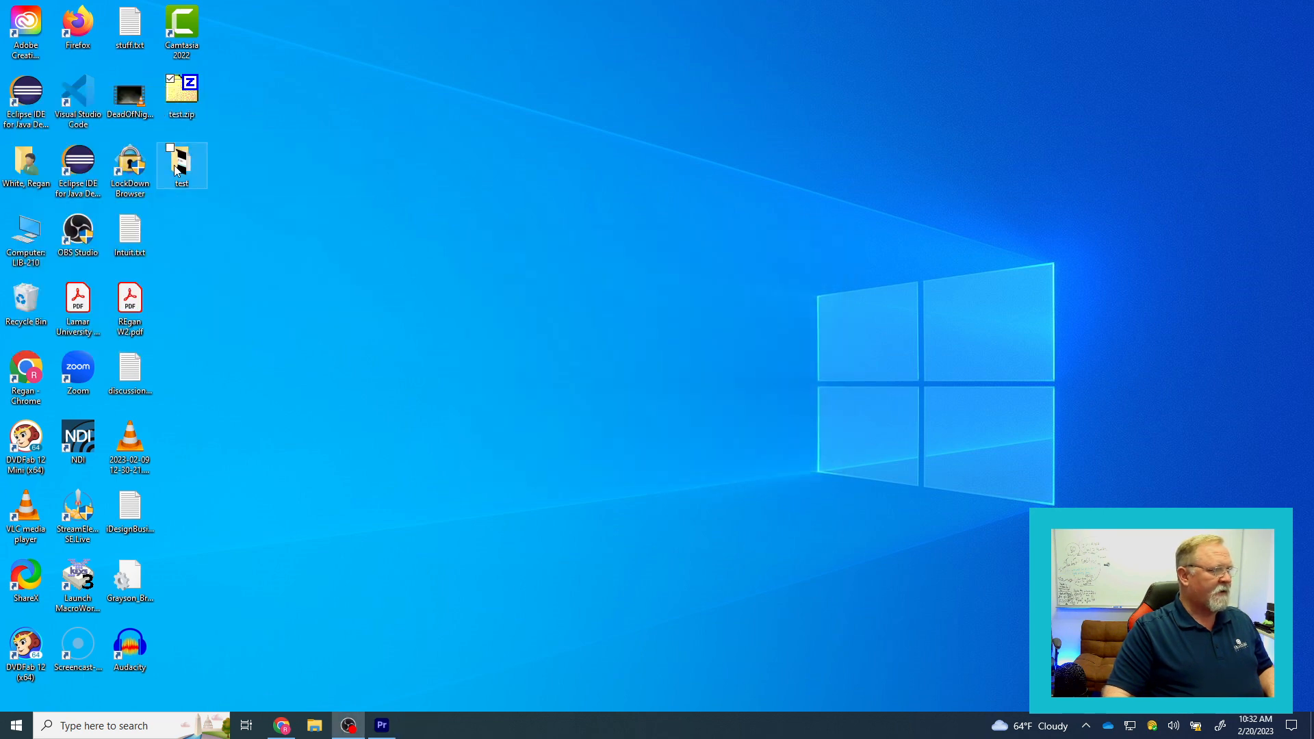
double_click(175, 170)
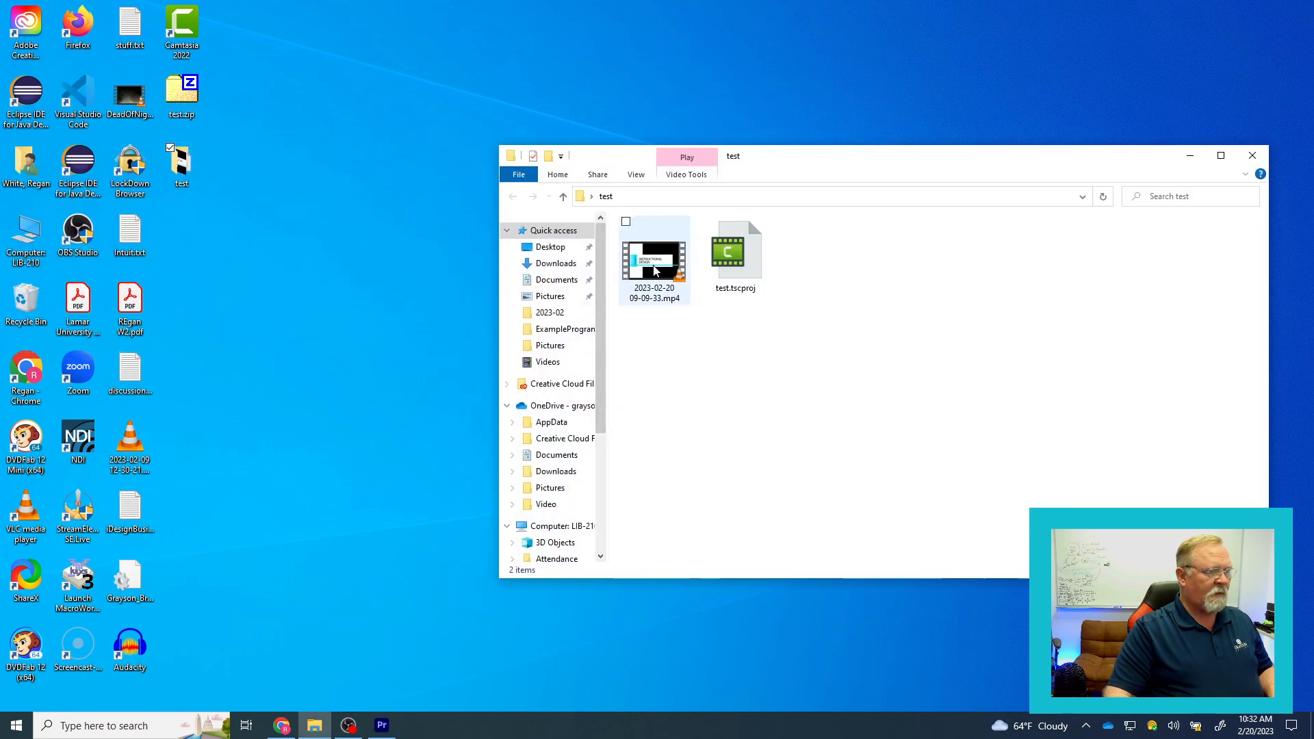
double_click(653, 270)
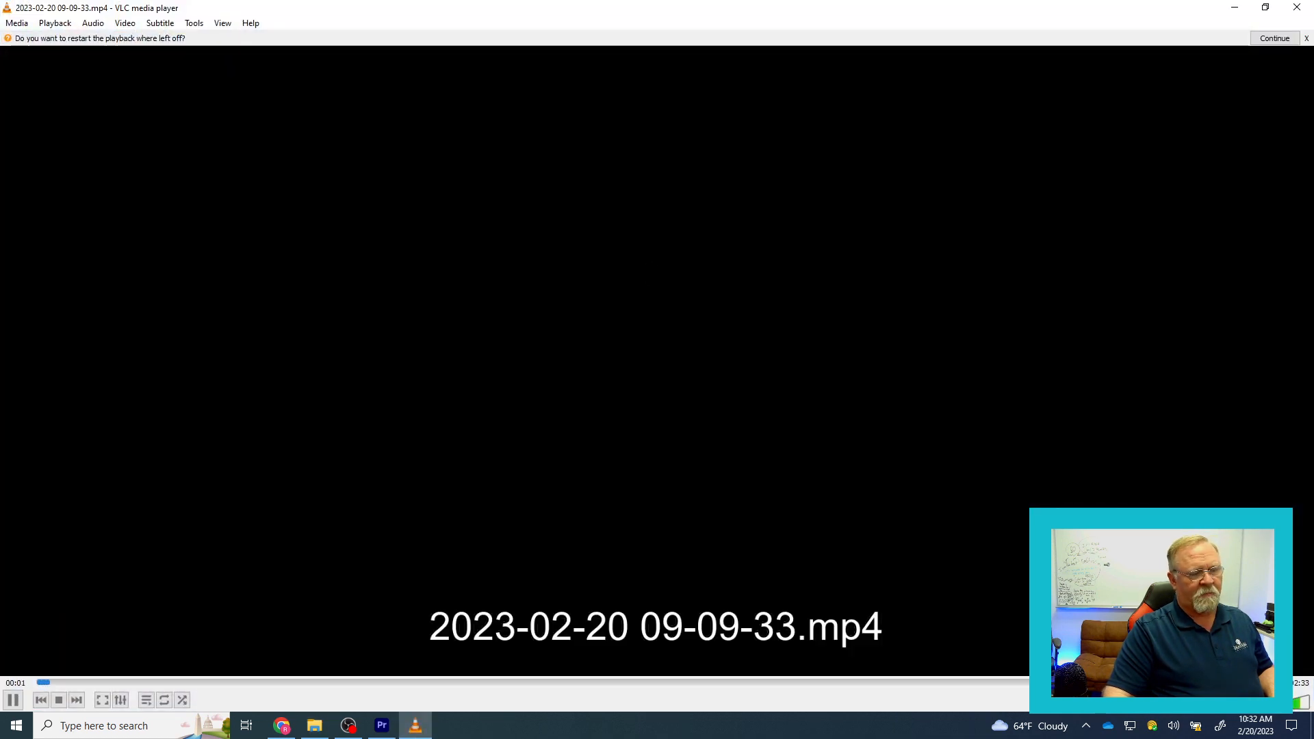
click(225, 682)
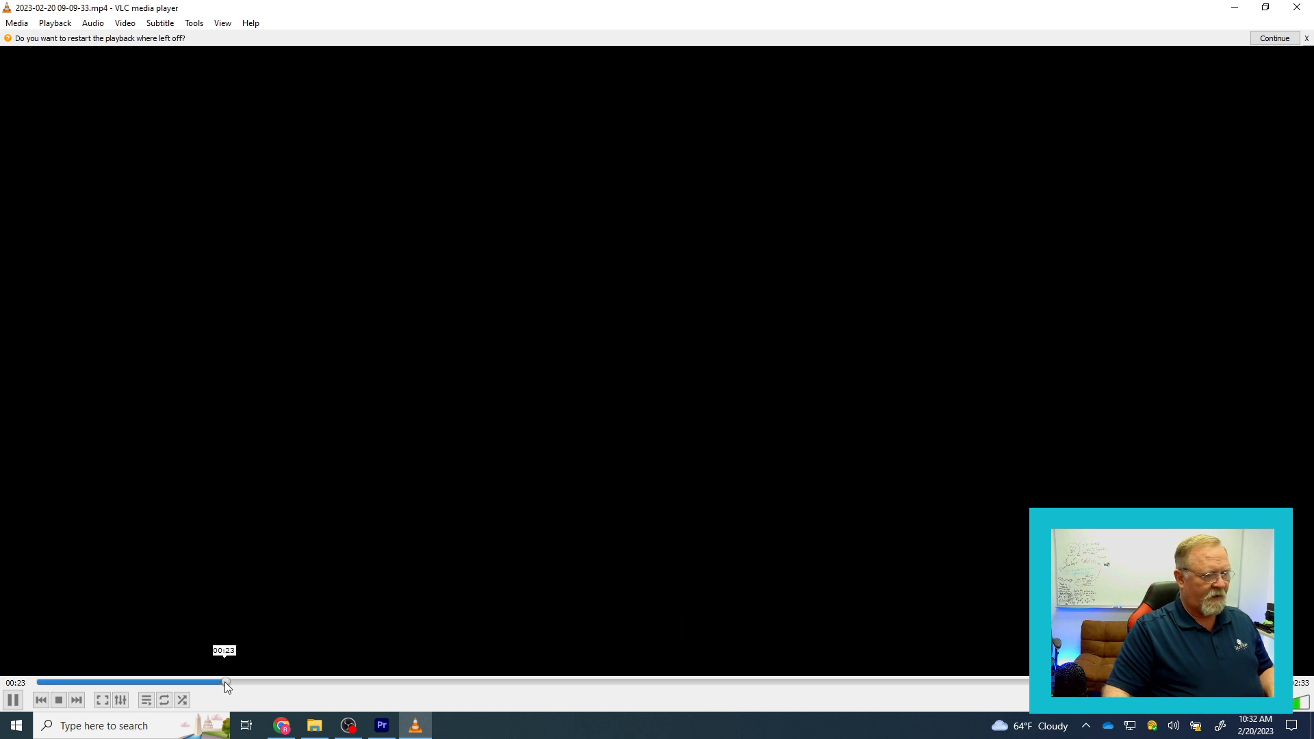
click(282, 681)
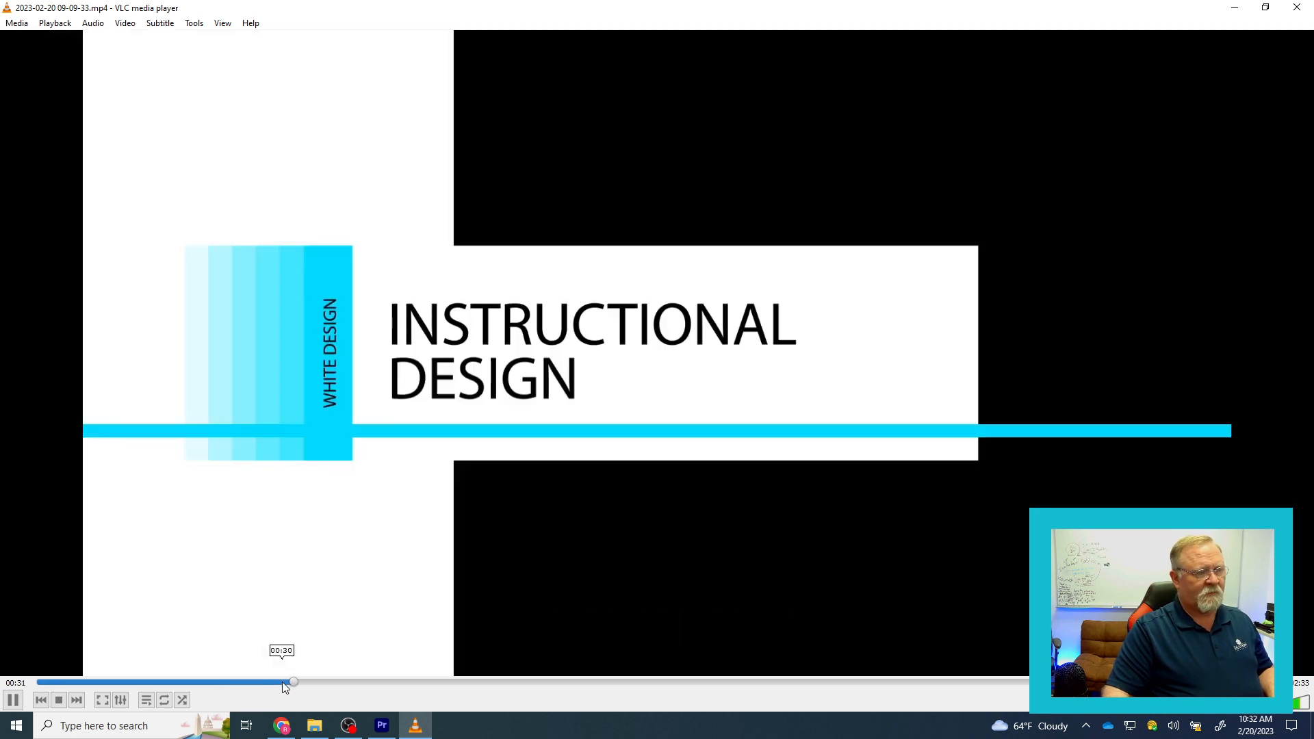
click(1291, 10)
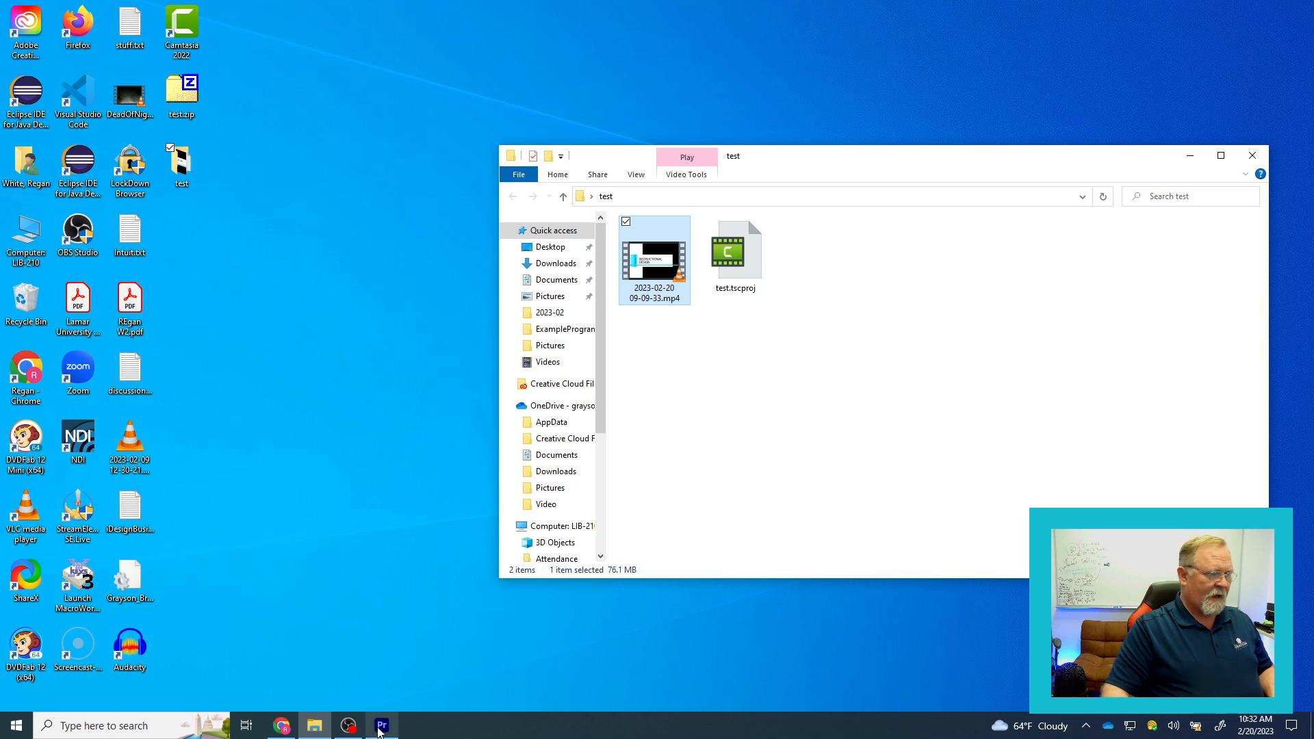
- Switch to Adobe Premiere Pro and start a new project named TestProjectForCamtasia
mouse_move(380, 730)
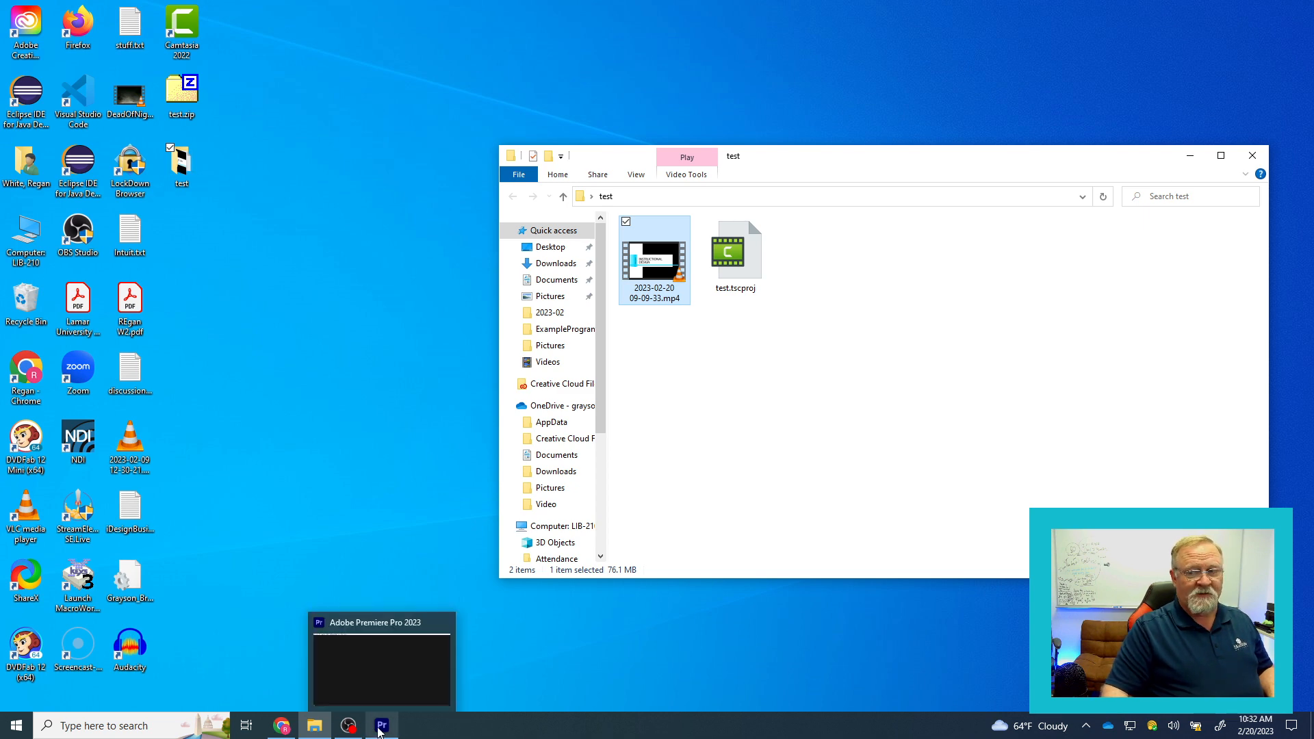
click(380, 731)
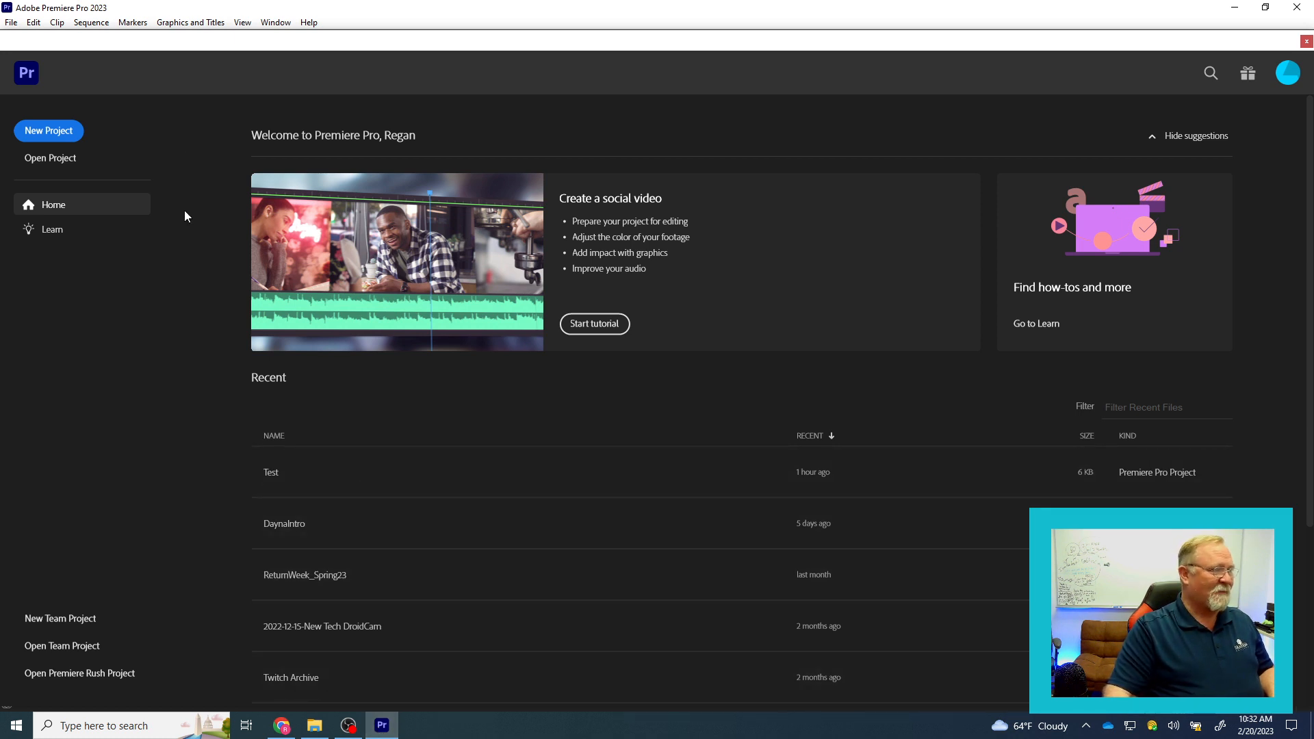
click(47, 131)
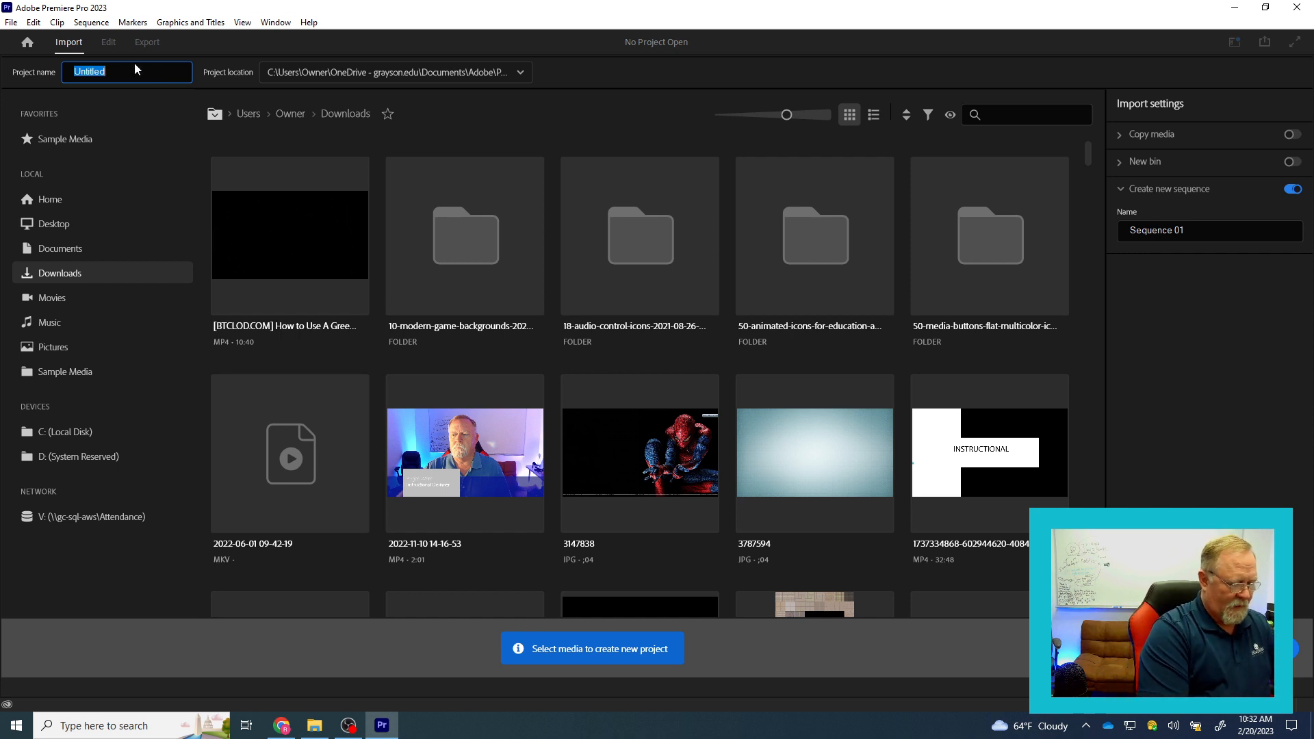
text(TestProjec)
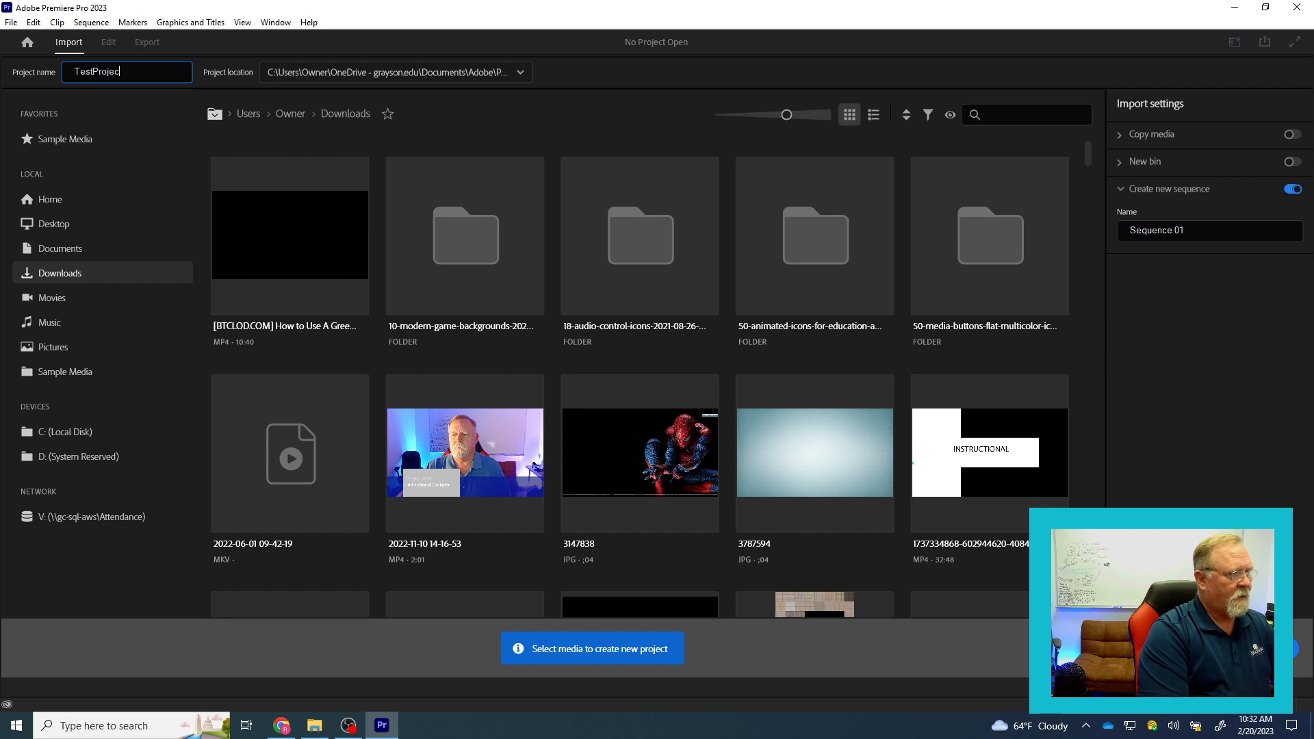
text(tForCamtasia)
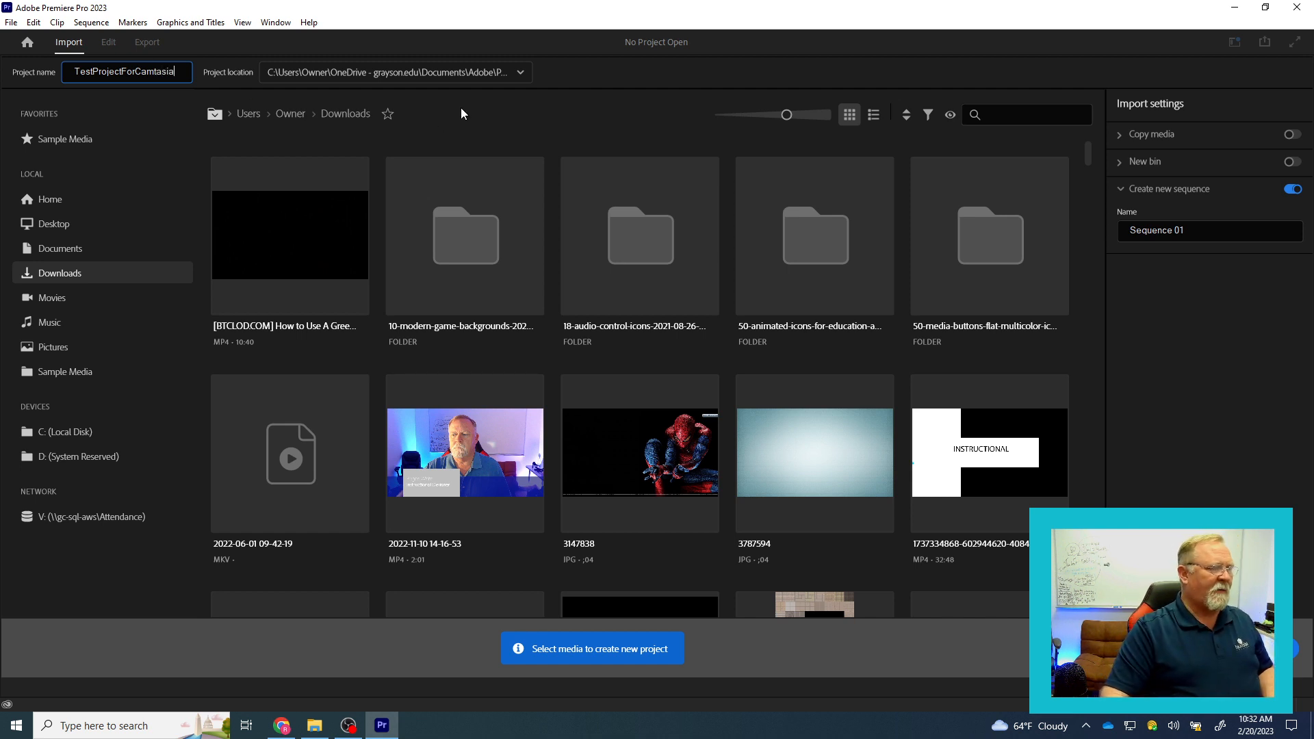
- Create a folder named Test inside Videos and set it as the project location
click(521, 74)
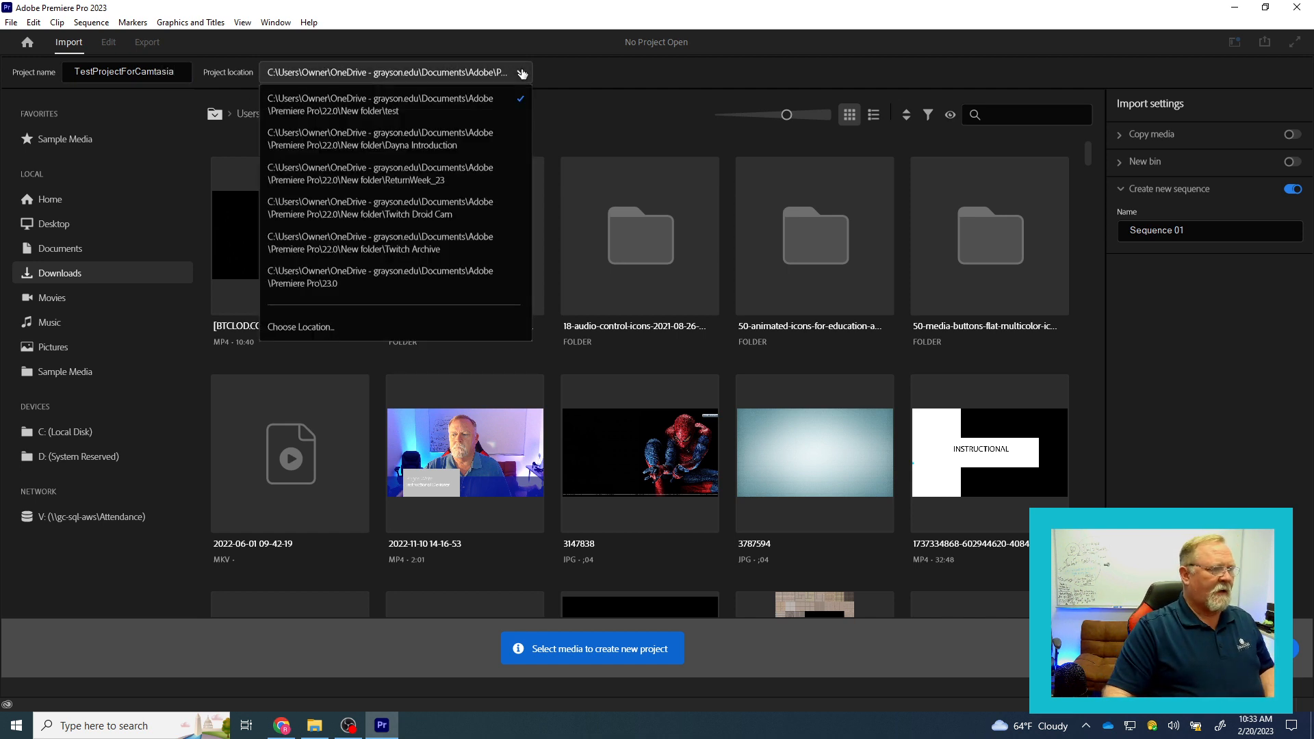
click(323, 327)
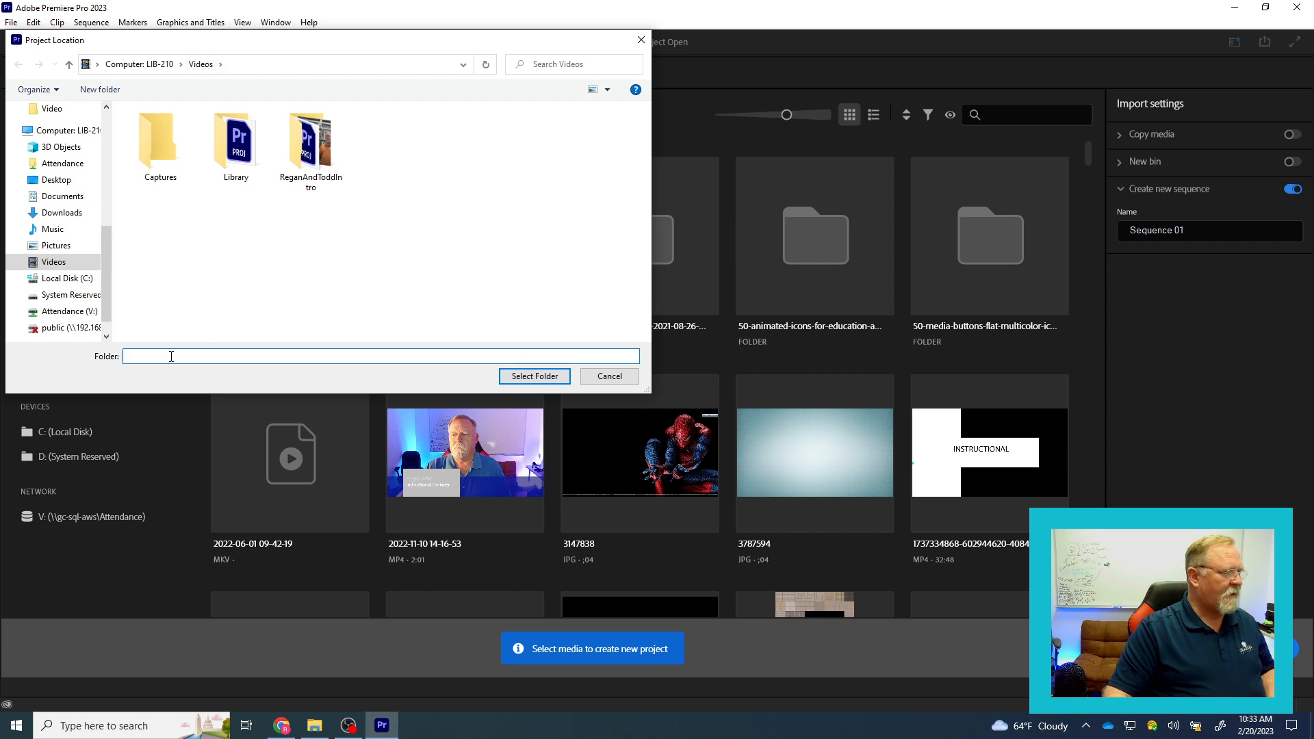
click(100, 90)
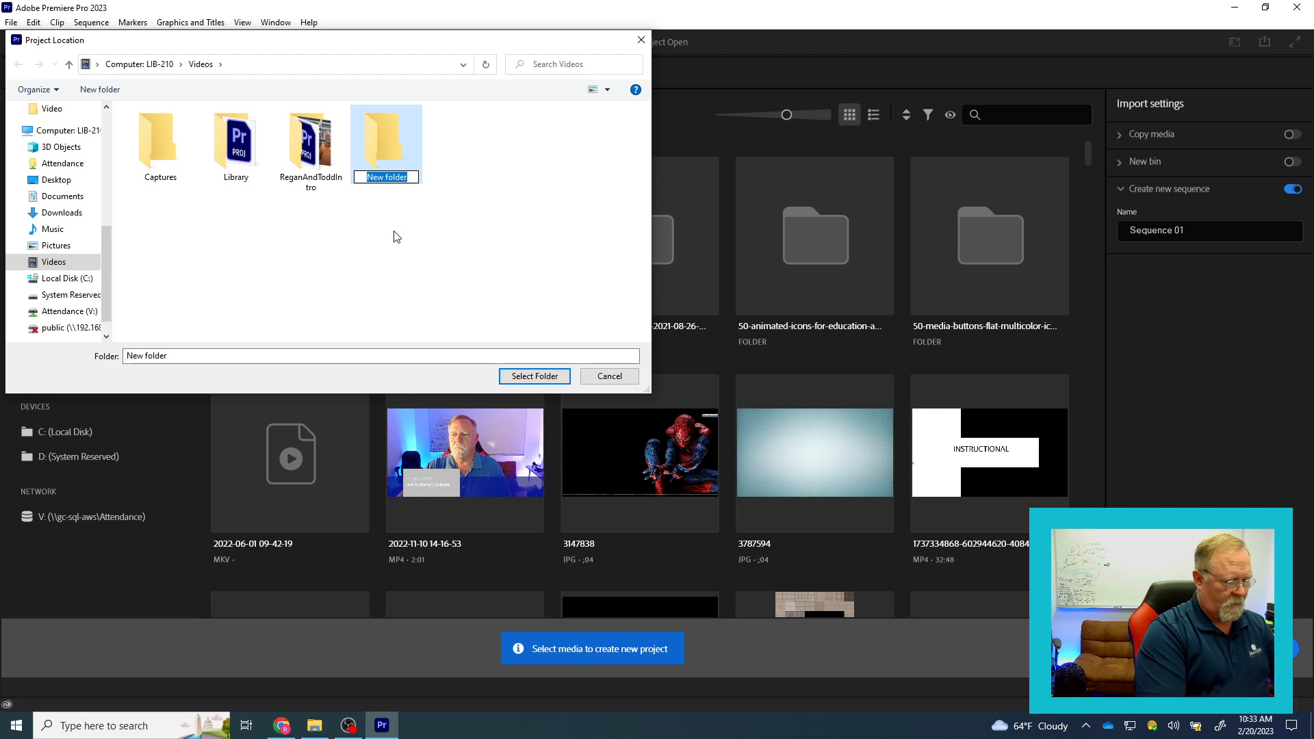
text(Test)
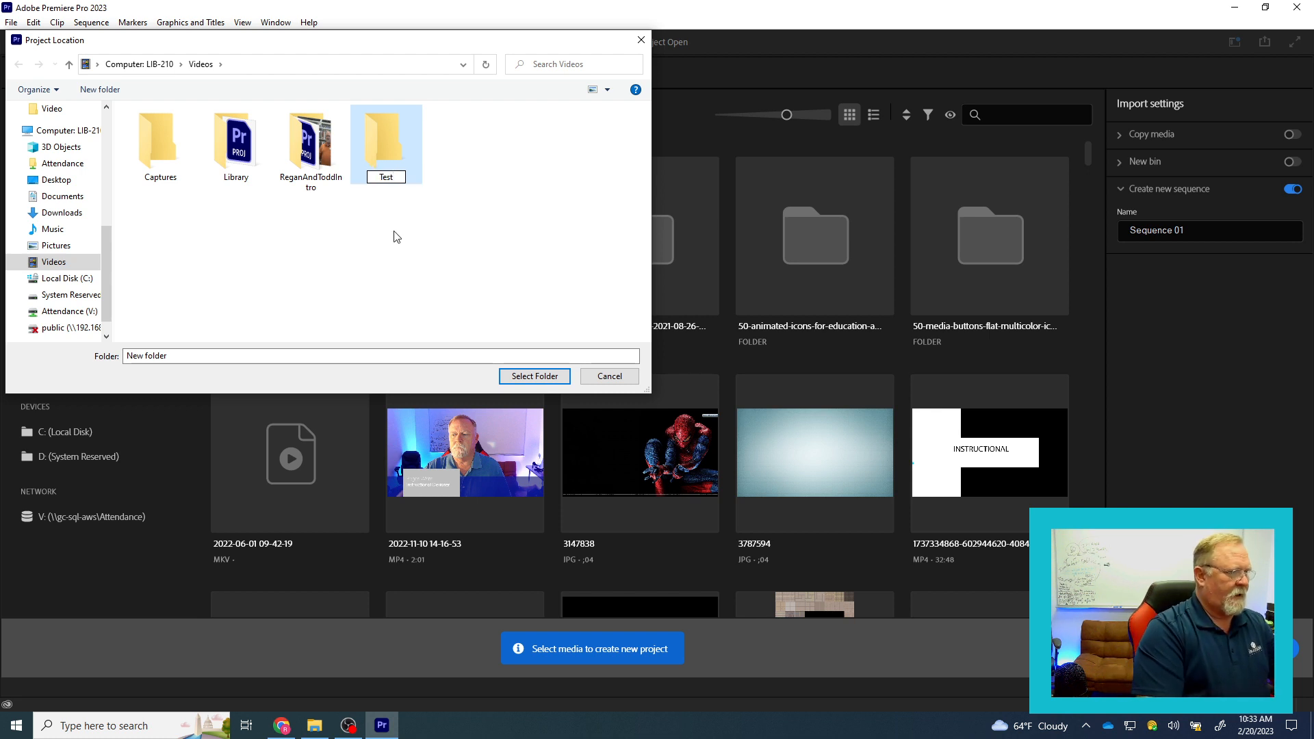
key(Return)
double_click(400, 134)
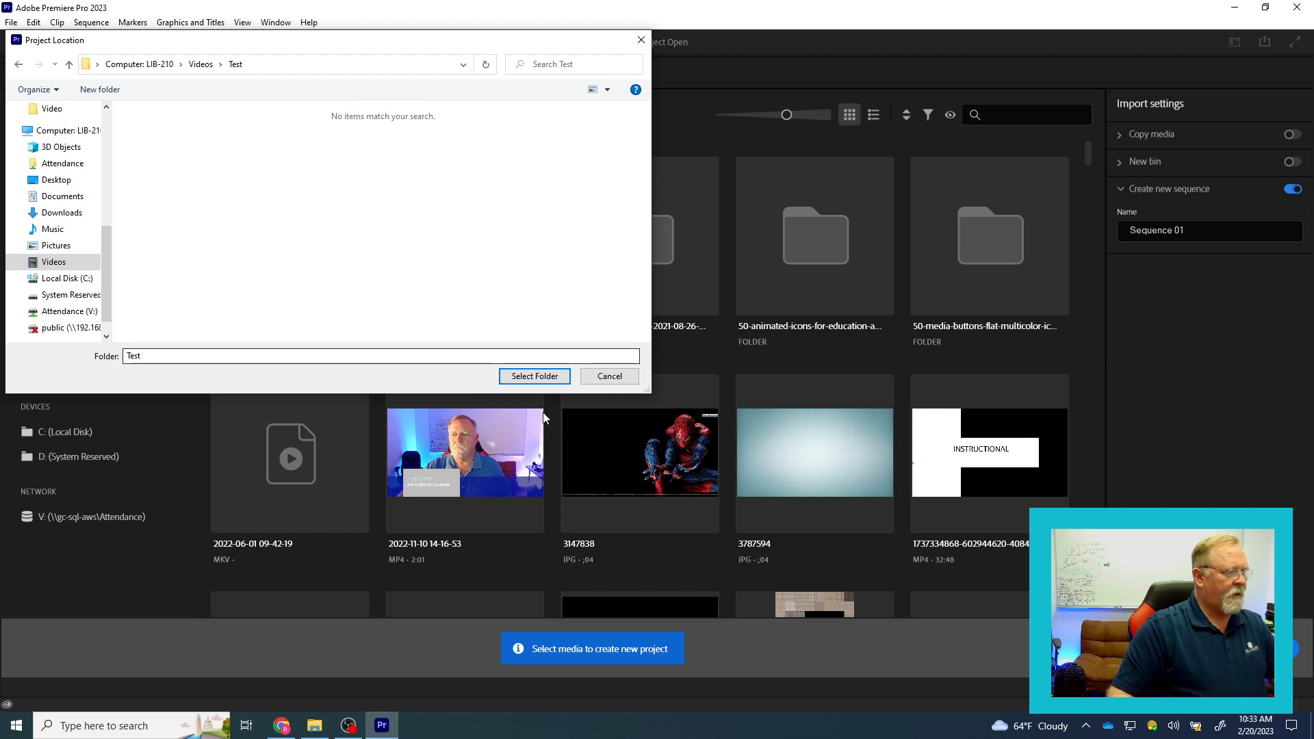
click(534, 377)
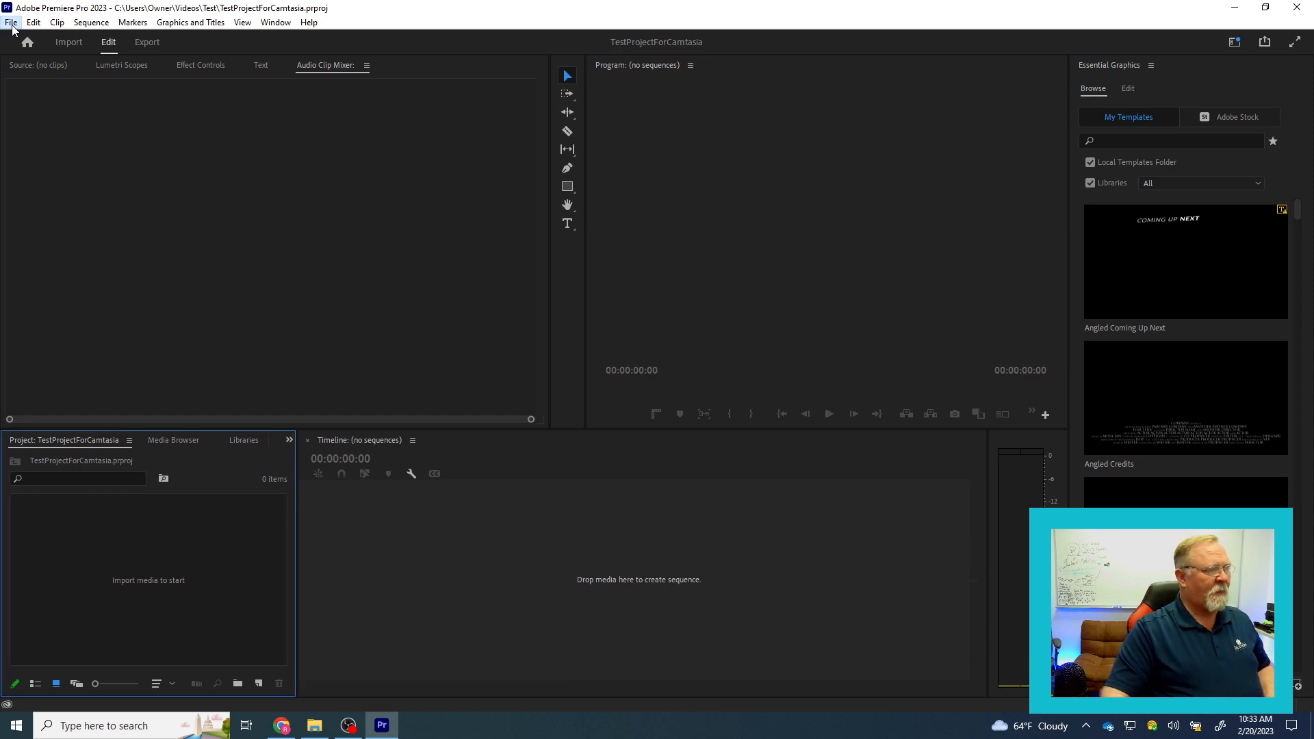
click(11, 24)
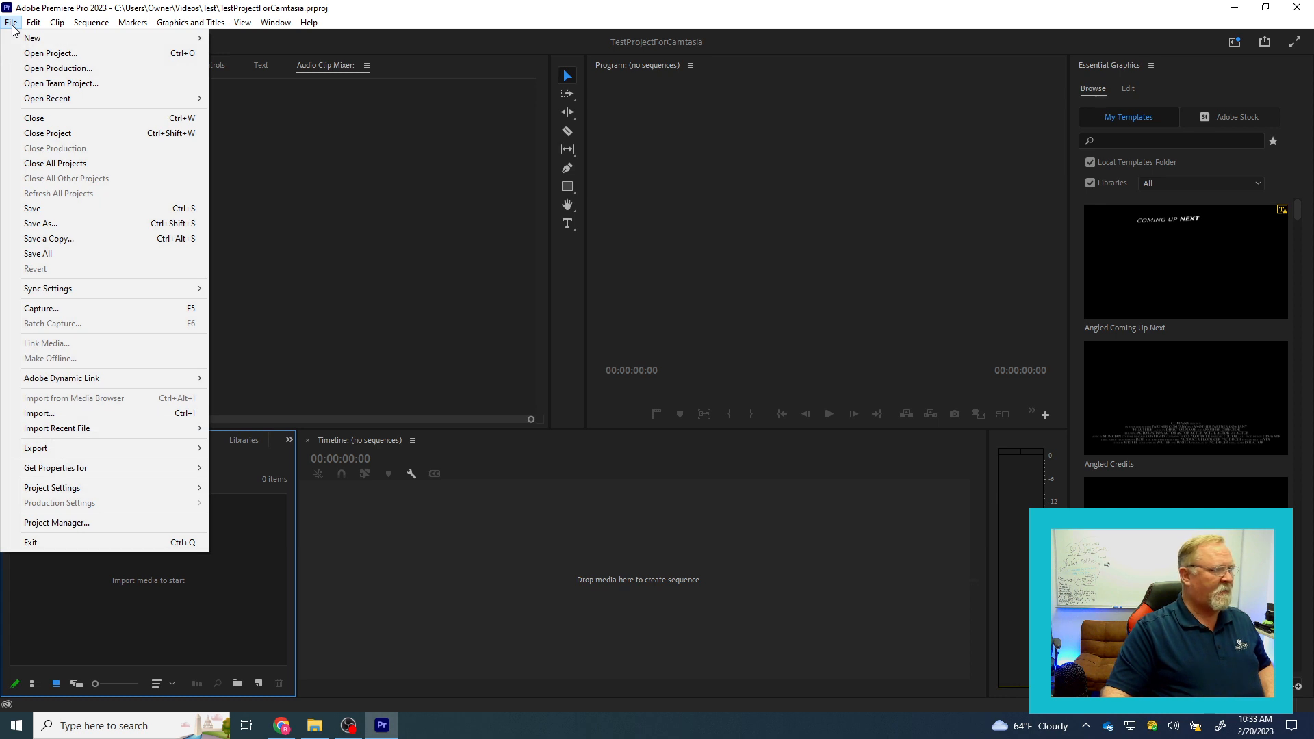
click(55, 414)
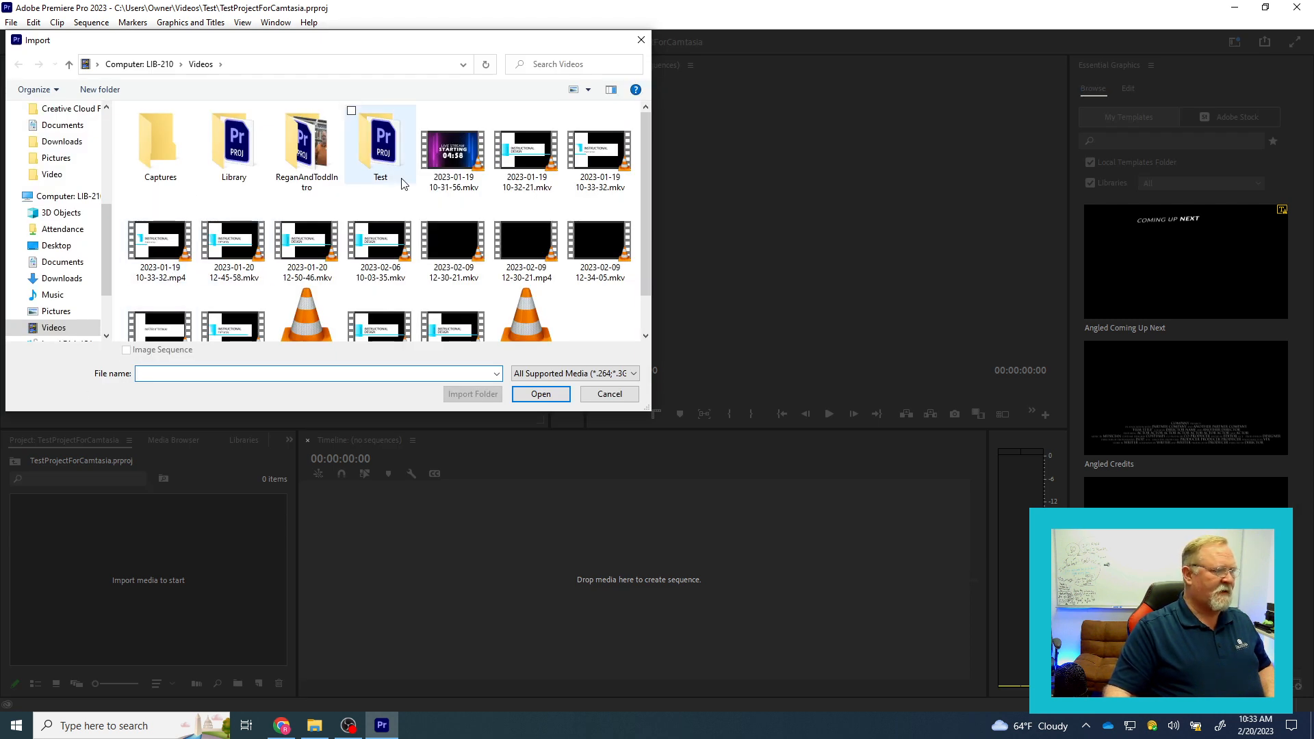
scroll(612, 307, down, 1)
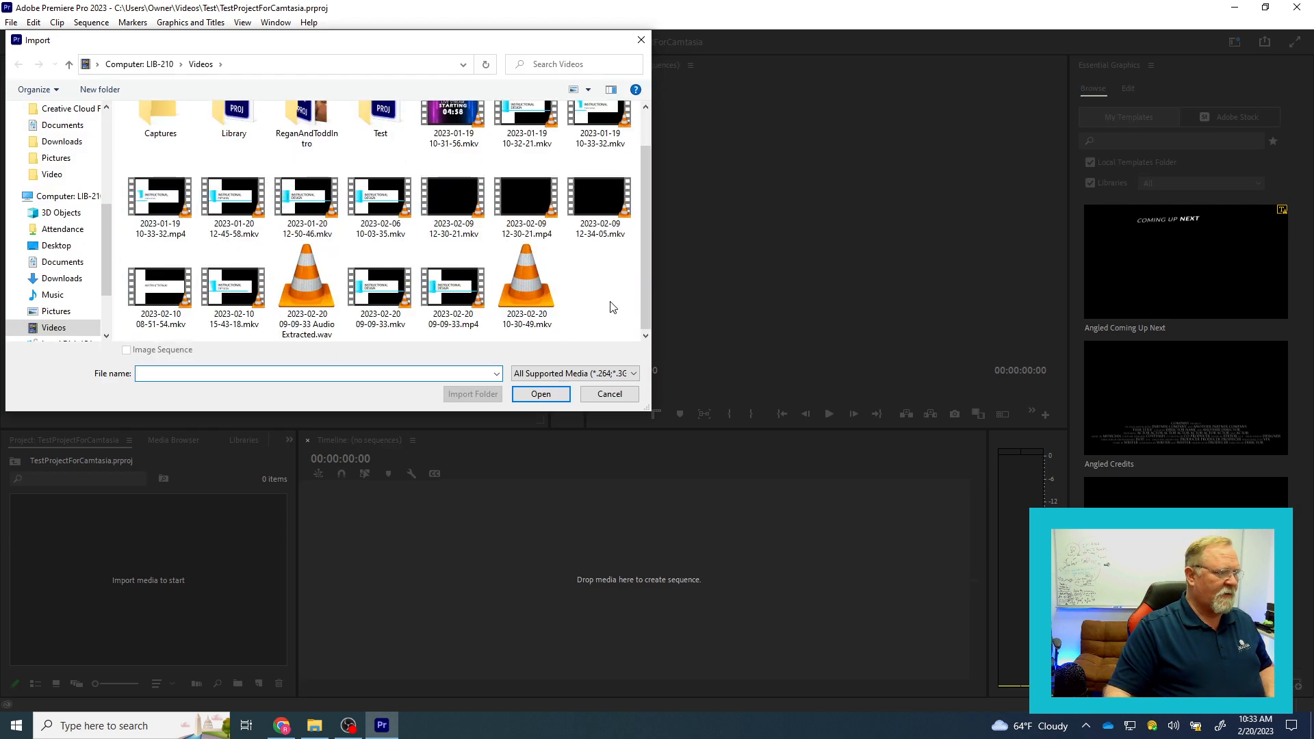
scroll(613, 307, up, 1)
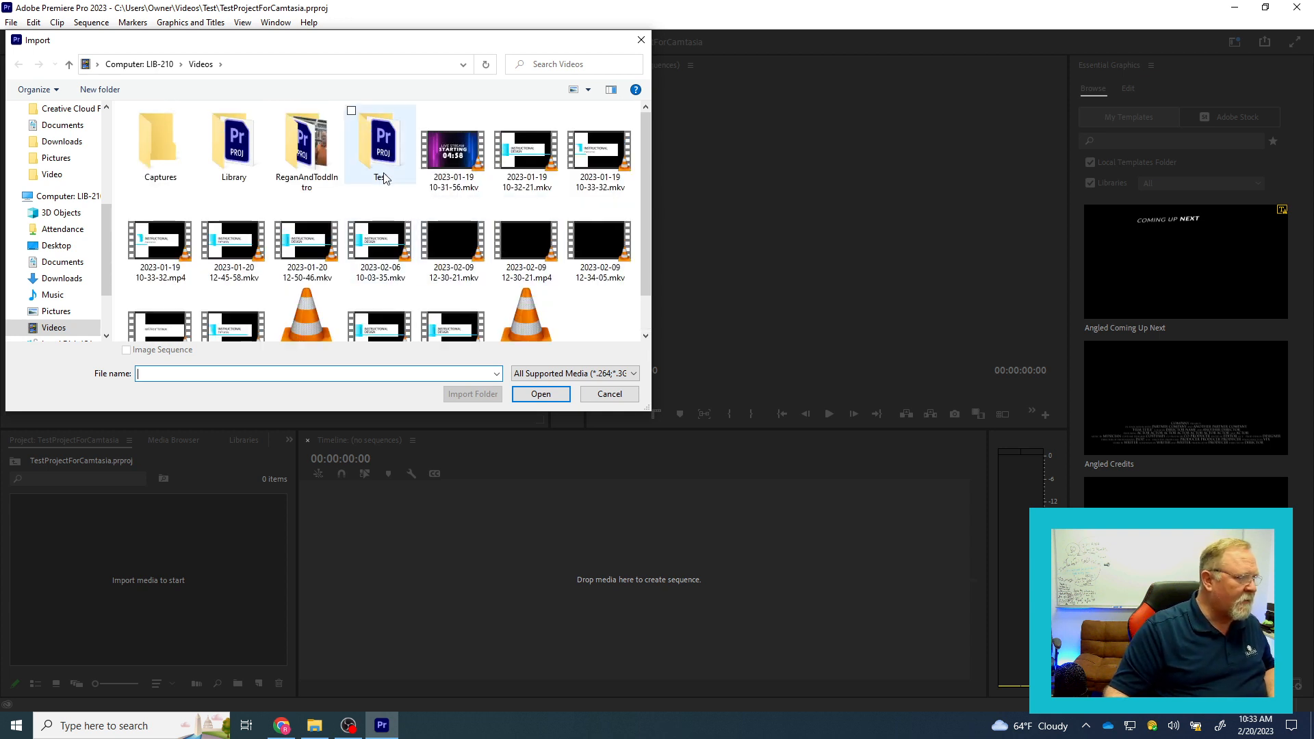
double_click(382, 146)
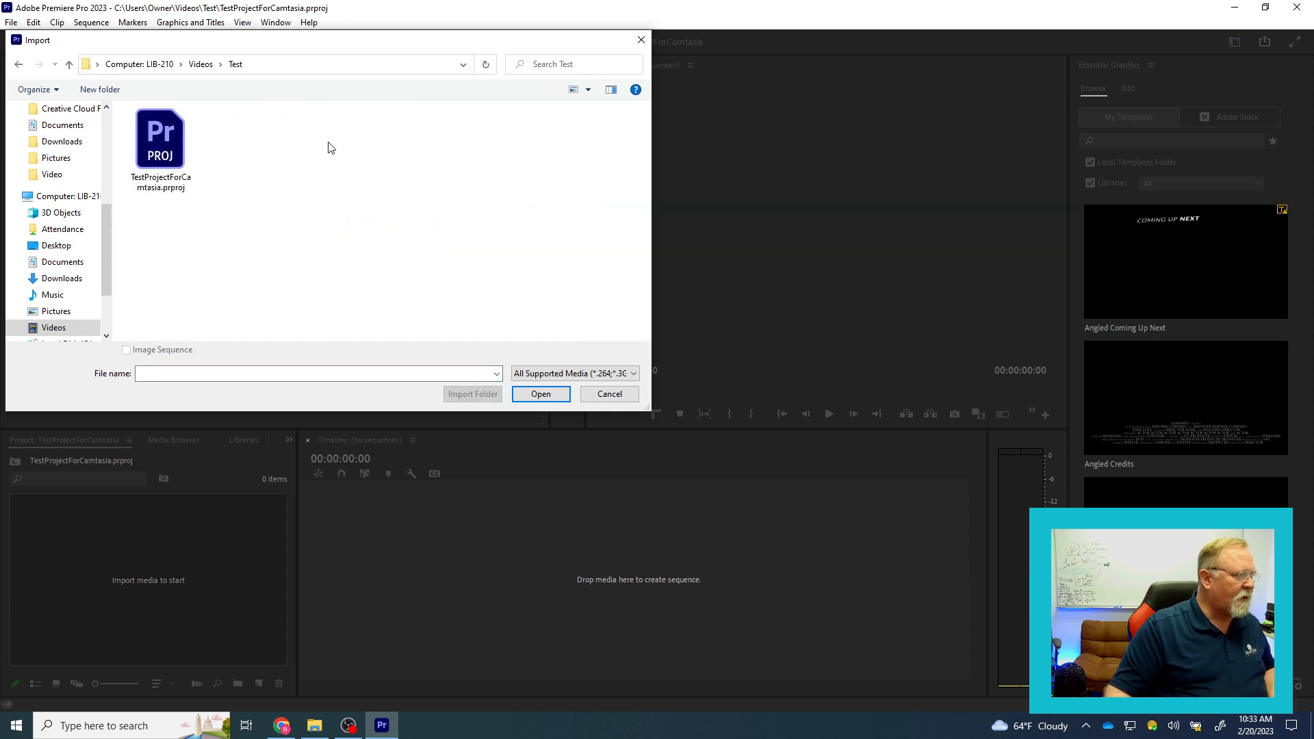
click(200, 64)
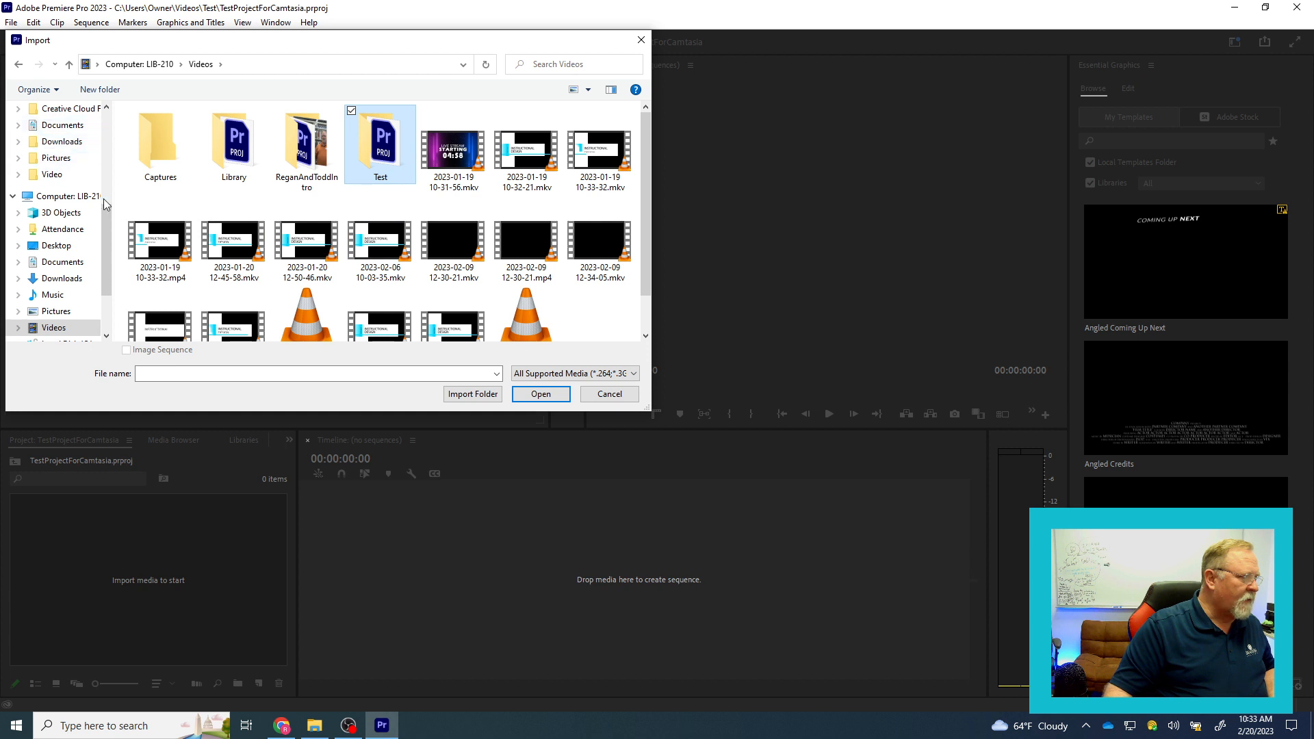
click(57, 245)
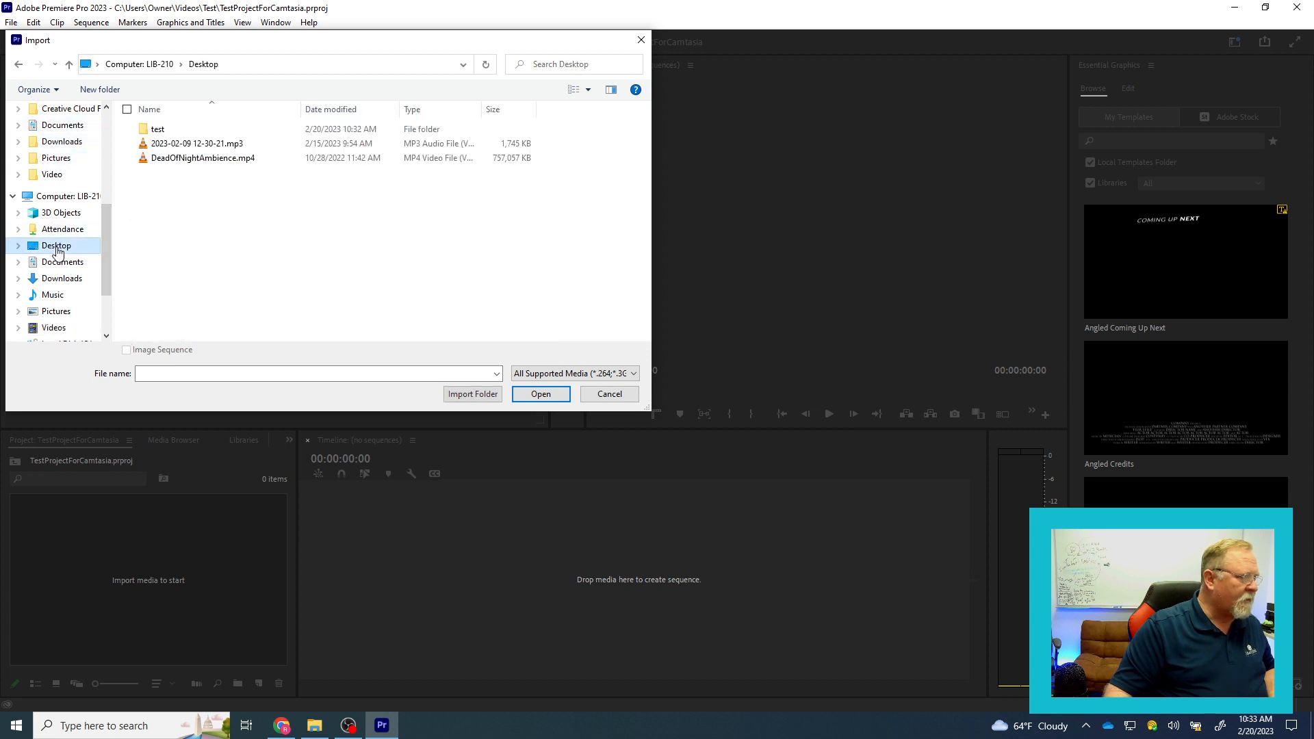
double_click(156, 129)
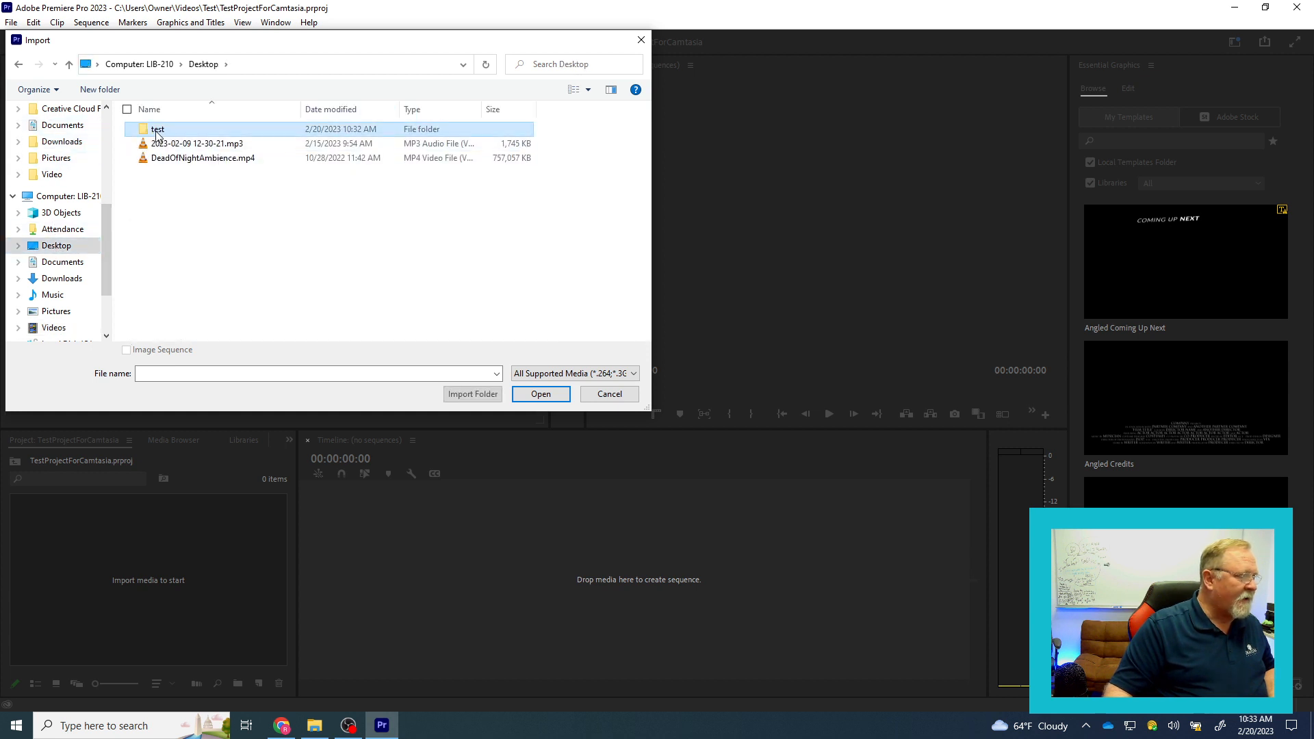
double_click(161, 153)
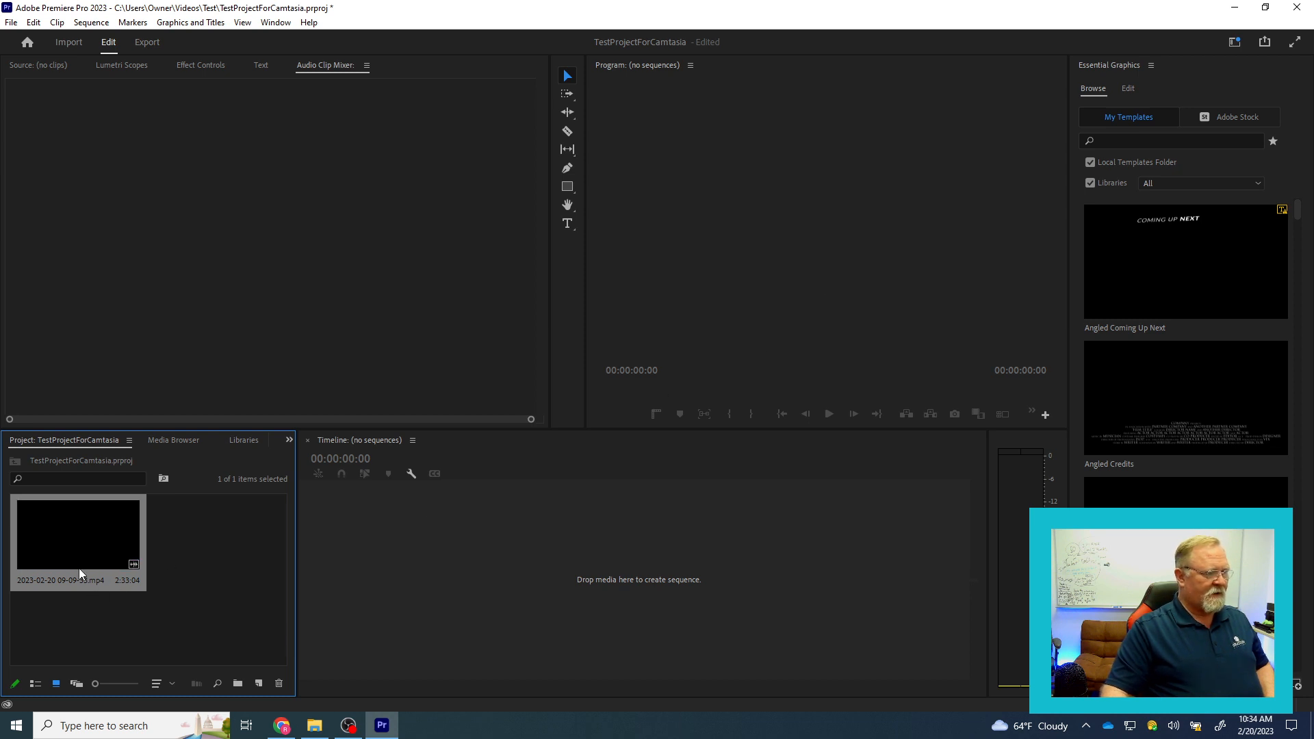
drag(68, 540, 395, 549)
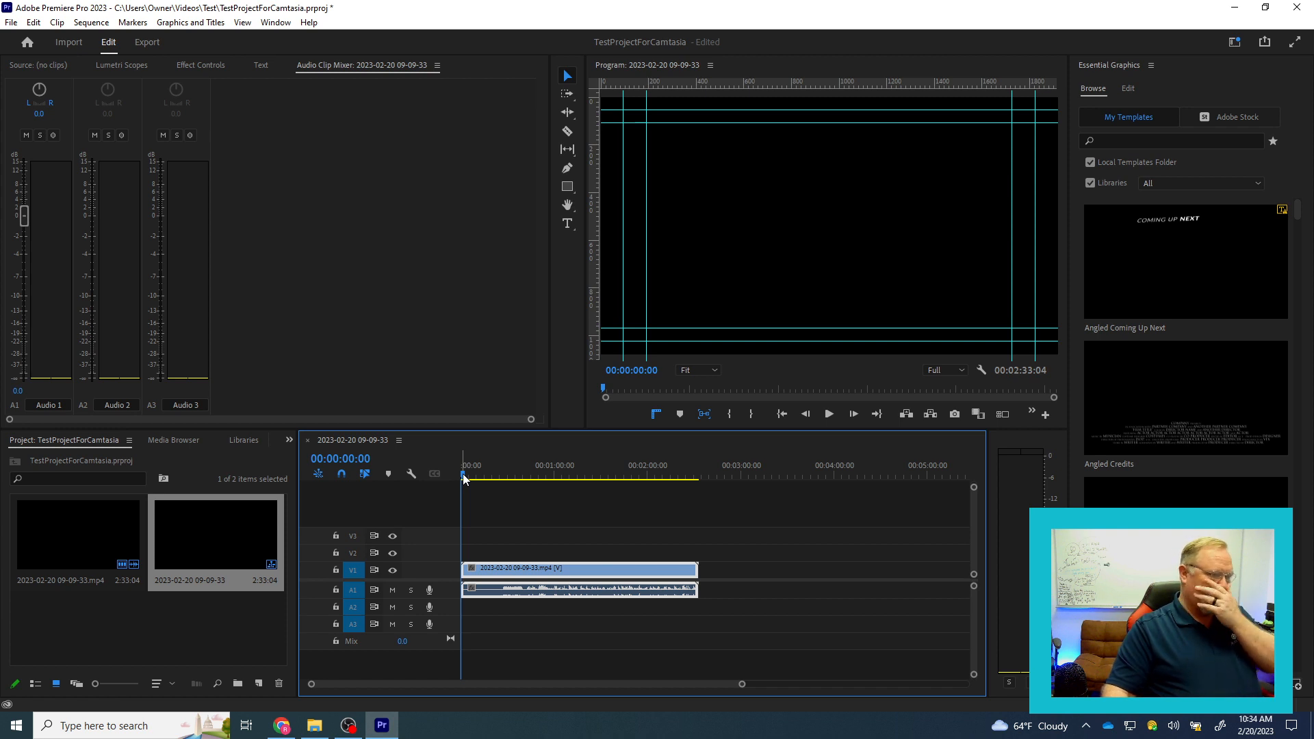
- Split the clip on V1 and its audio at 00:00:25:02 with the Razor tool
drag(463, 476, 499, 475)
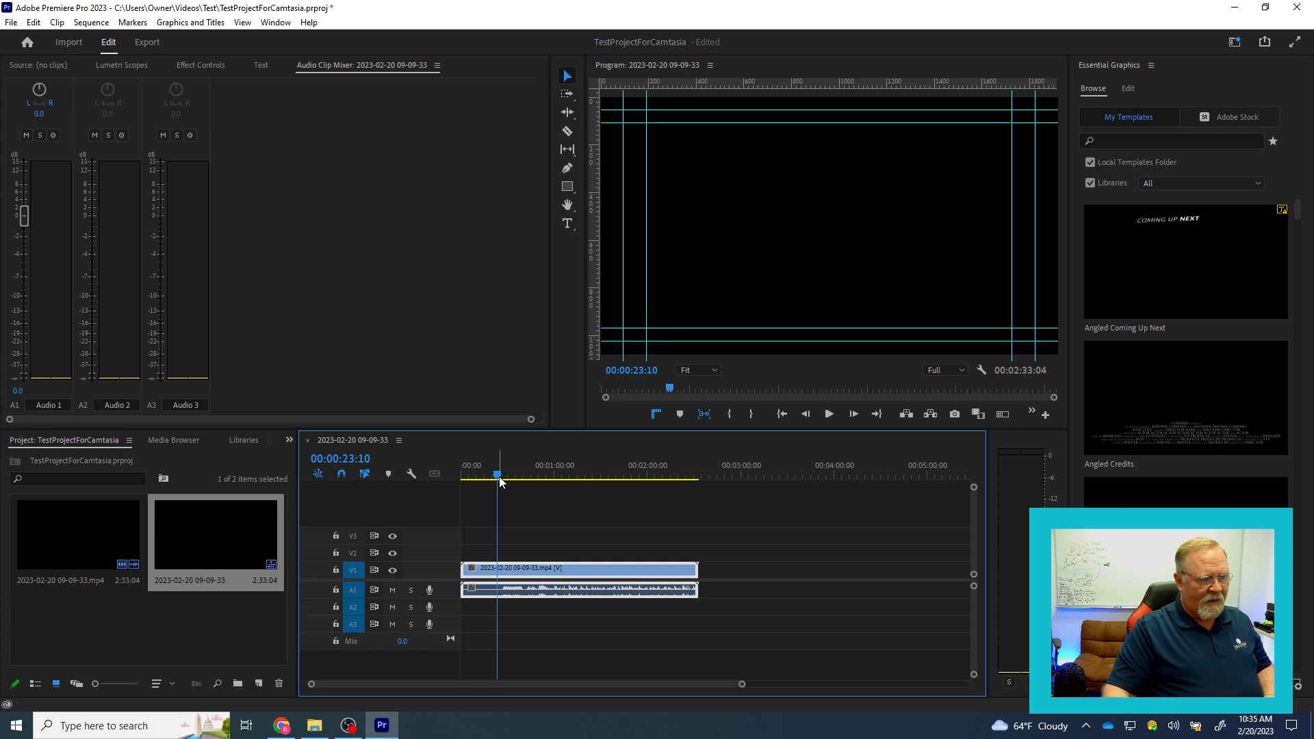
drag(498, 472, 500, 476)
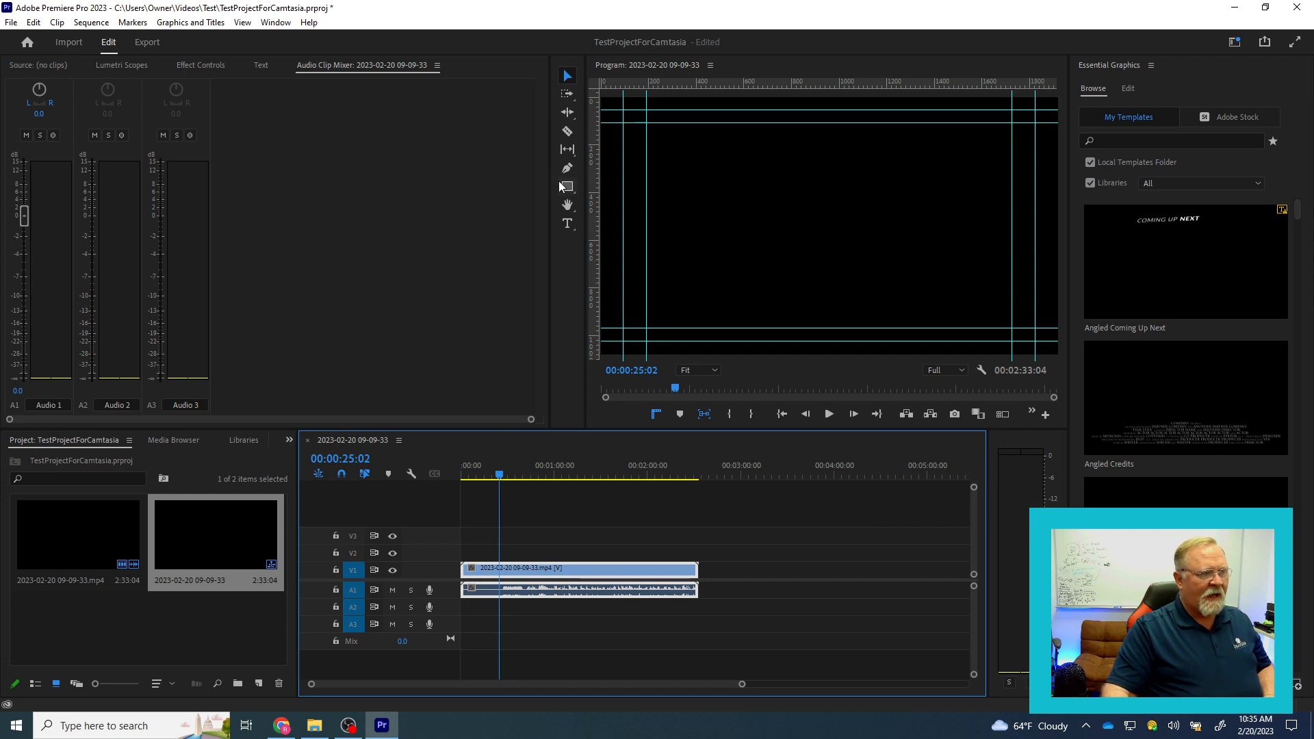
click(568, 135)
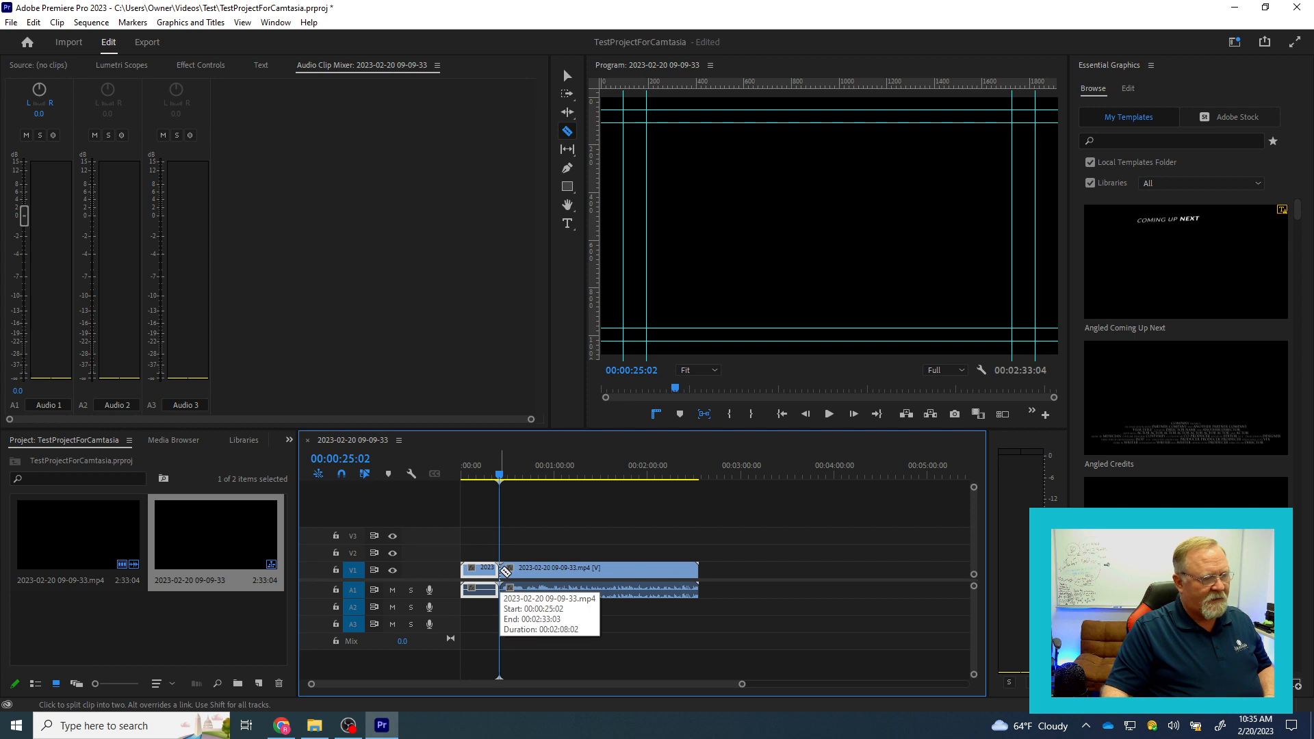
click(500, 574)
- Delete the opening piece before the cut and move the remaining clip to the start of the sequence
click(567, 75)
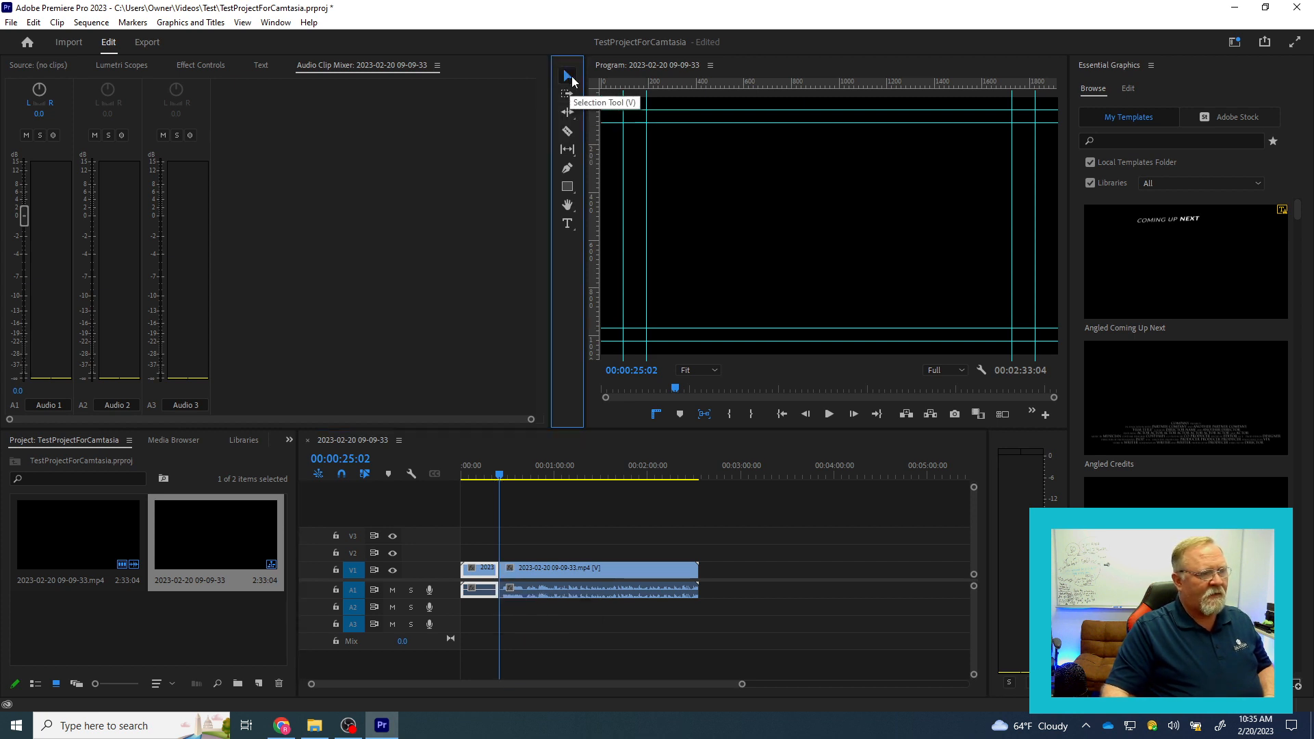
click(480, 586)
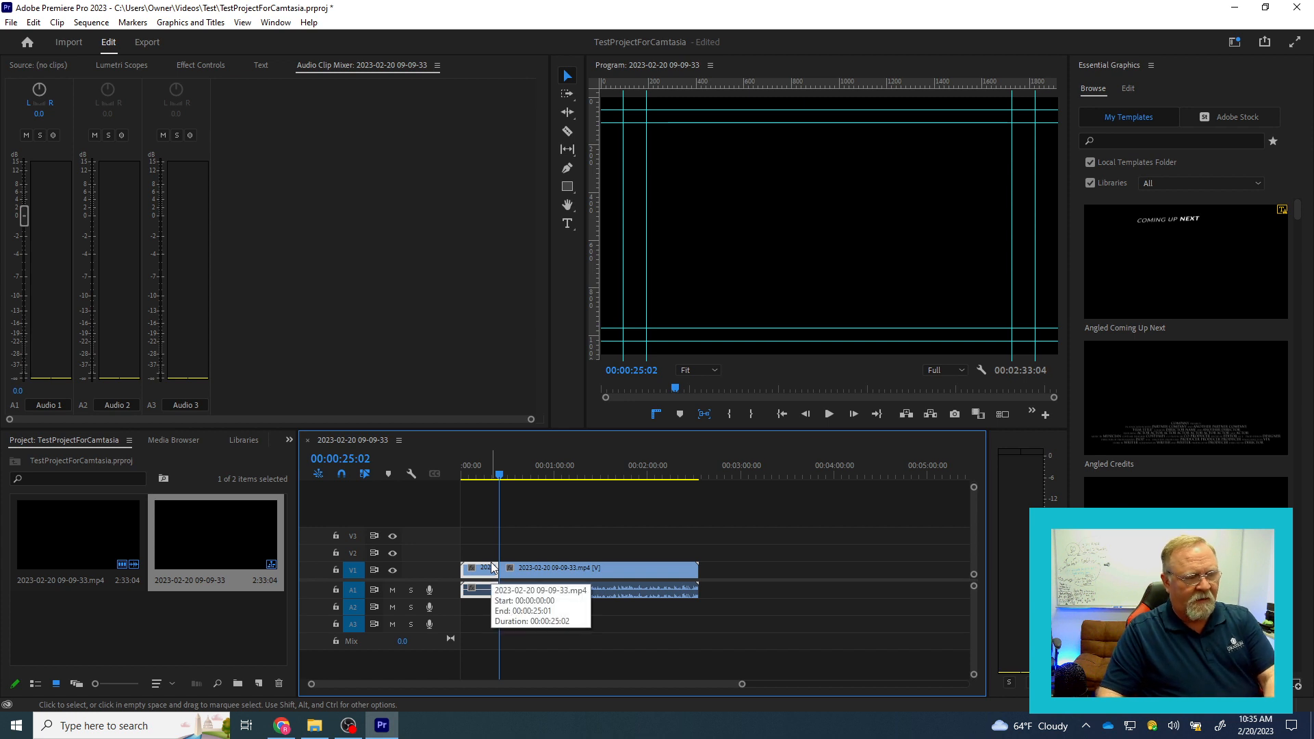
key(Delete)
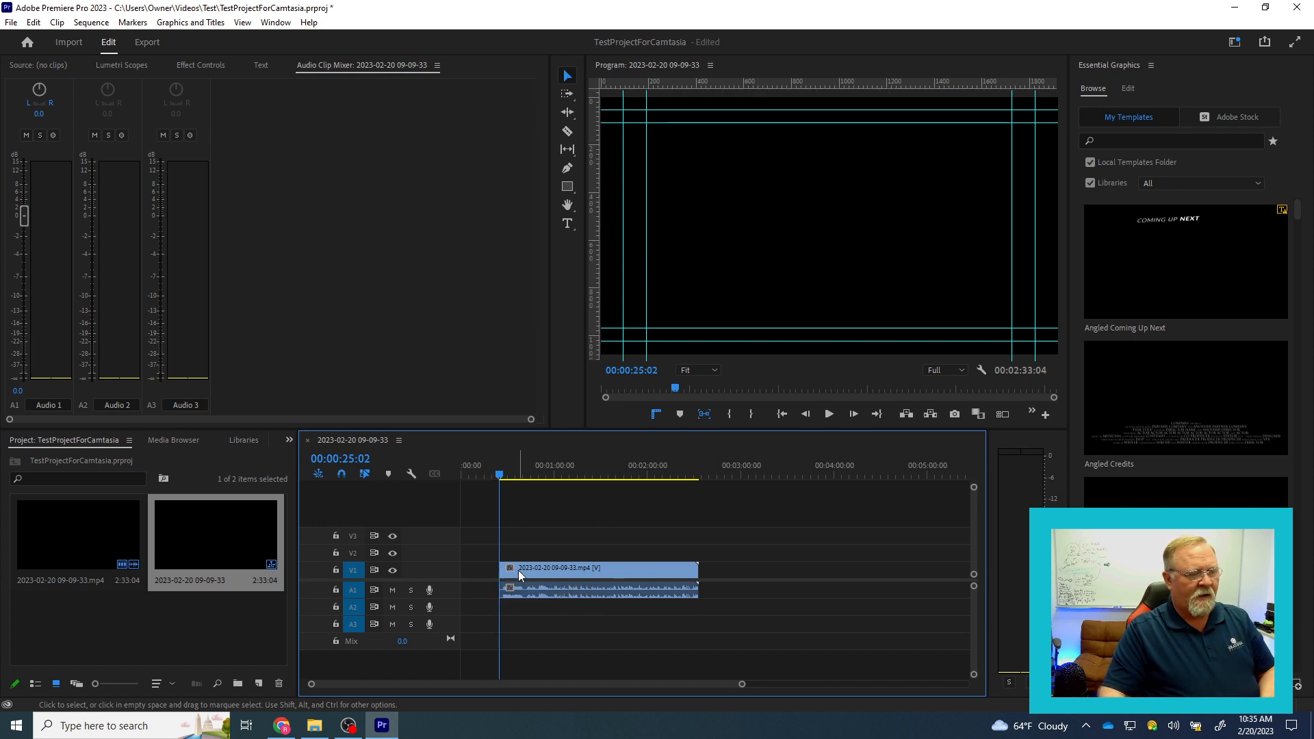
drag(518, 569, 472, 574)
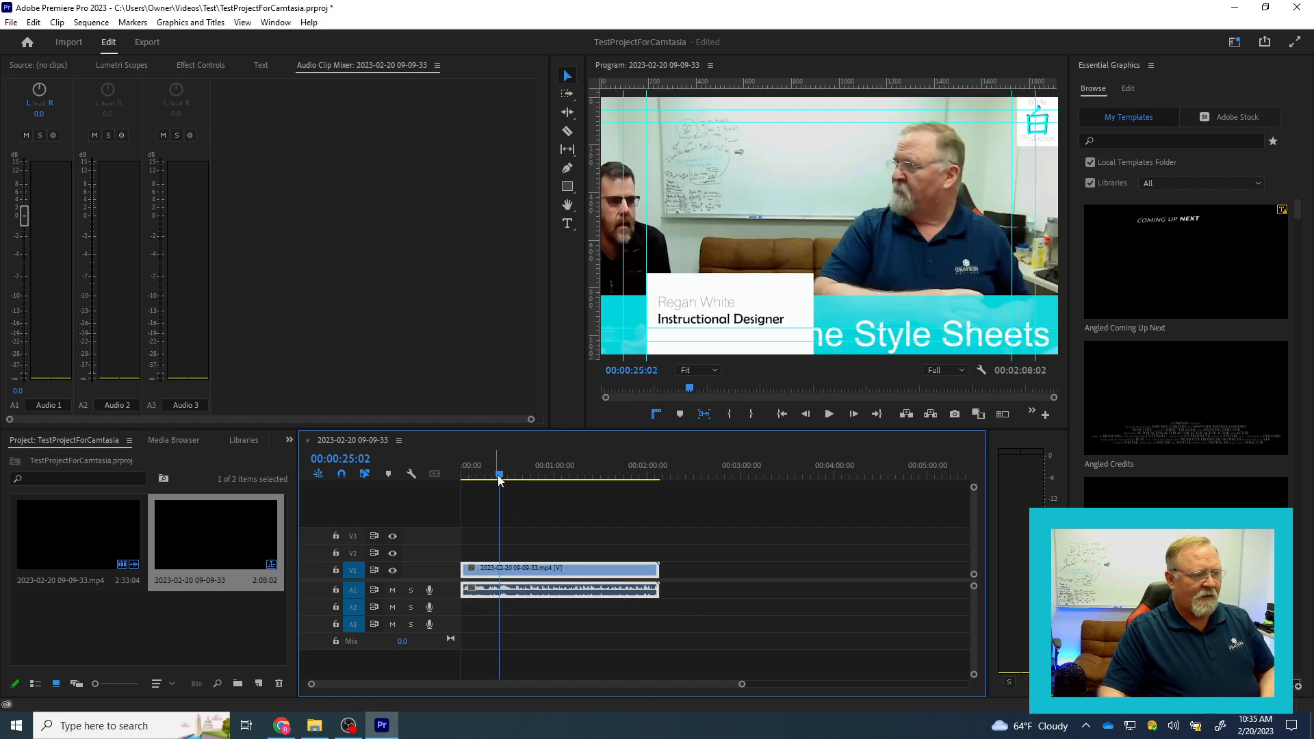
- Play the trimmed sequence from its beginning to about 00:00:19:23 to check picture and sound
drag(501, 475, 447, 475)
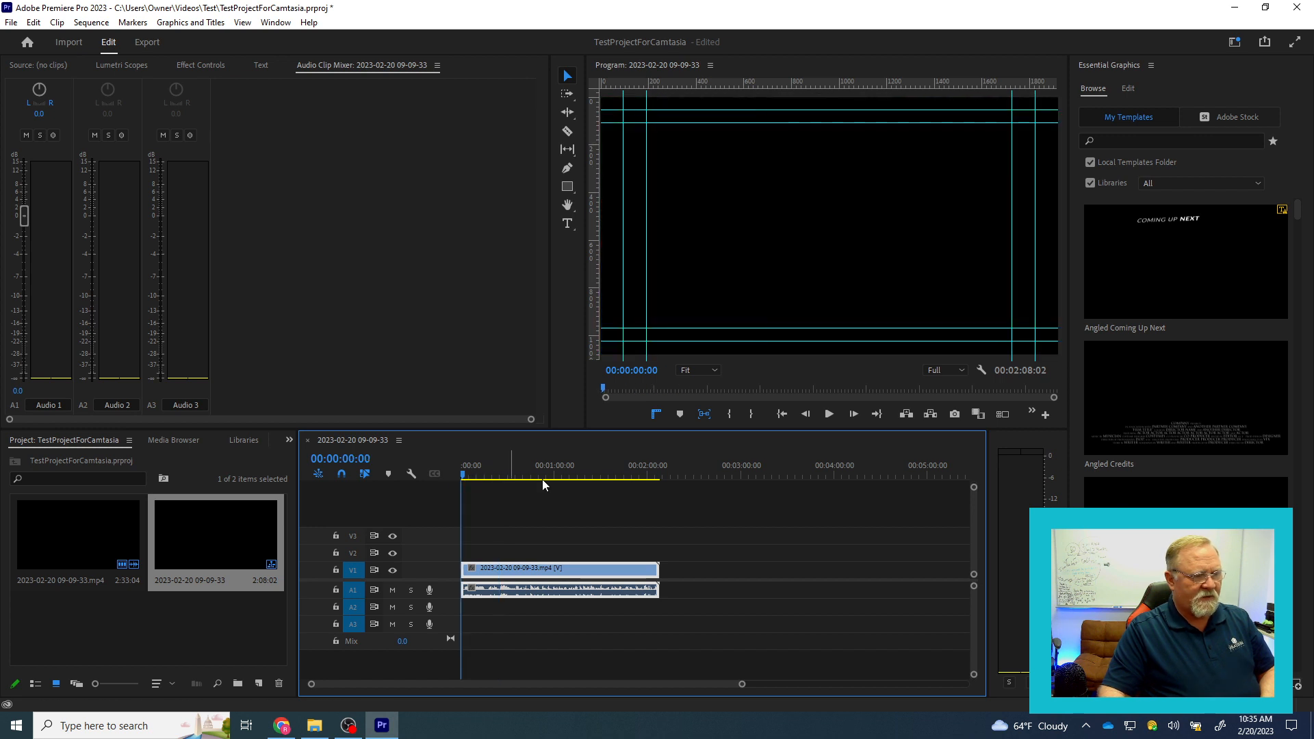
click(827, 417)
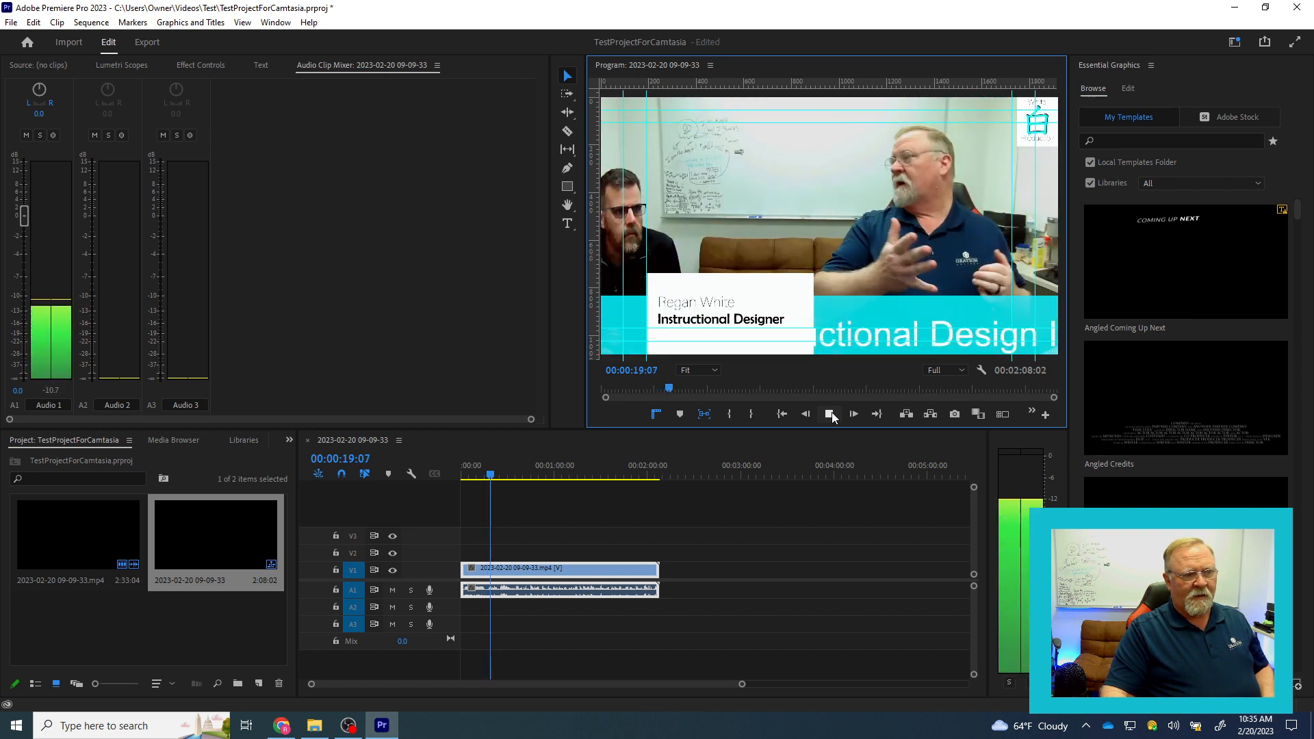
click(829, 414)
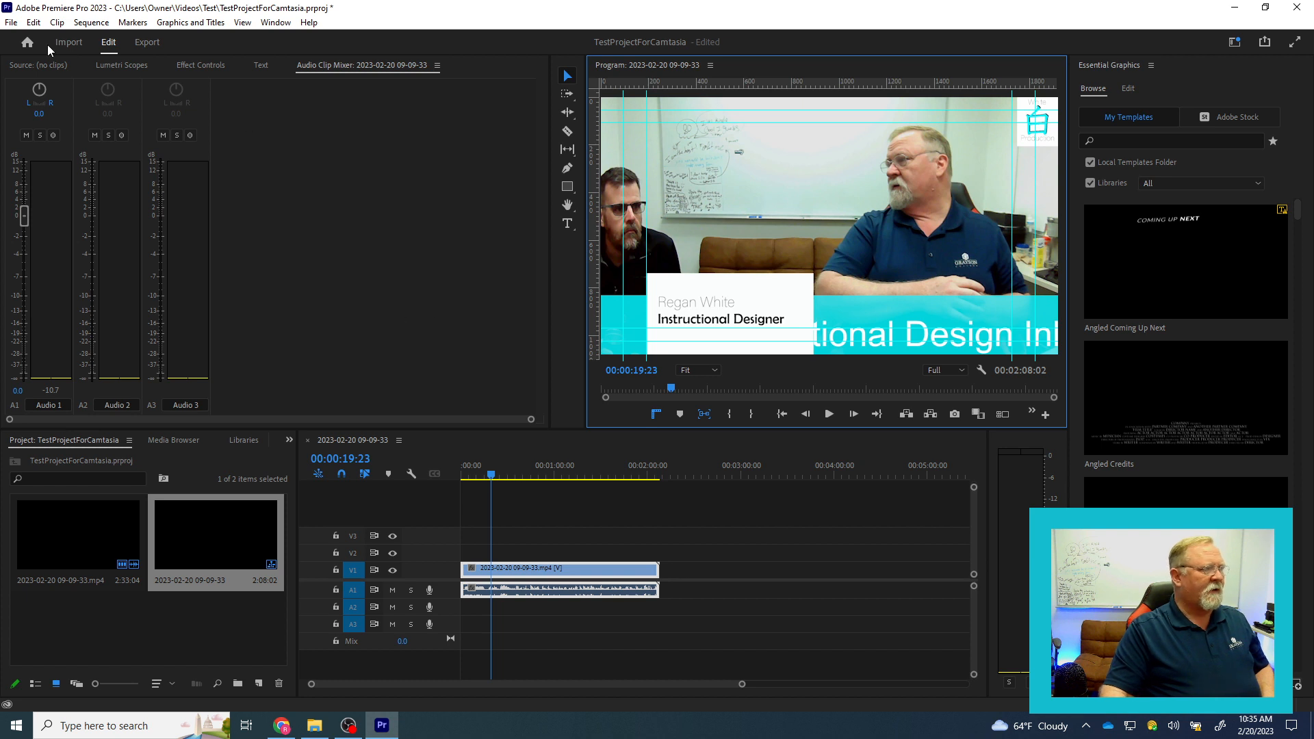
- Send the entire sequence to Adobe Audition for audio editing, with its video sent through Dynamic Link
click(10, 22)
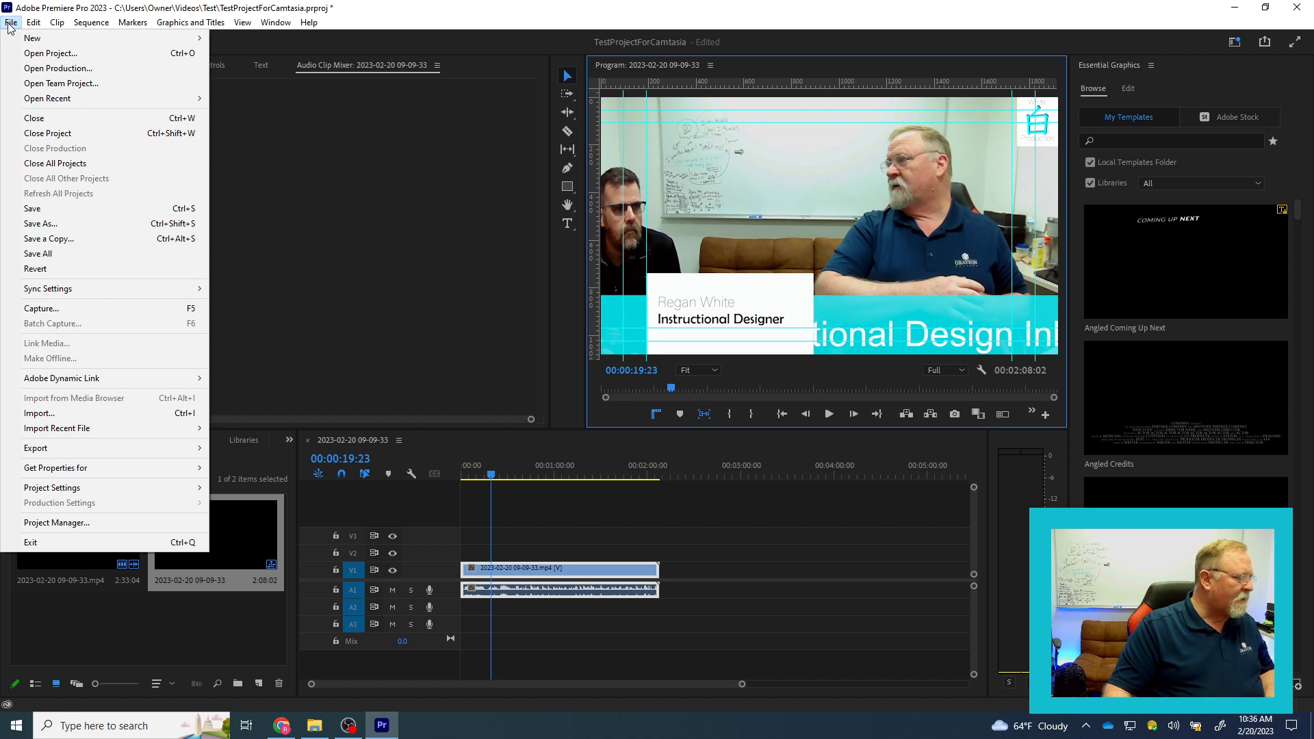
mouse_move(31, 24)
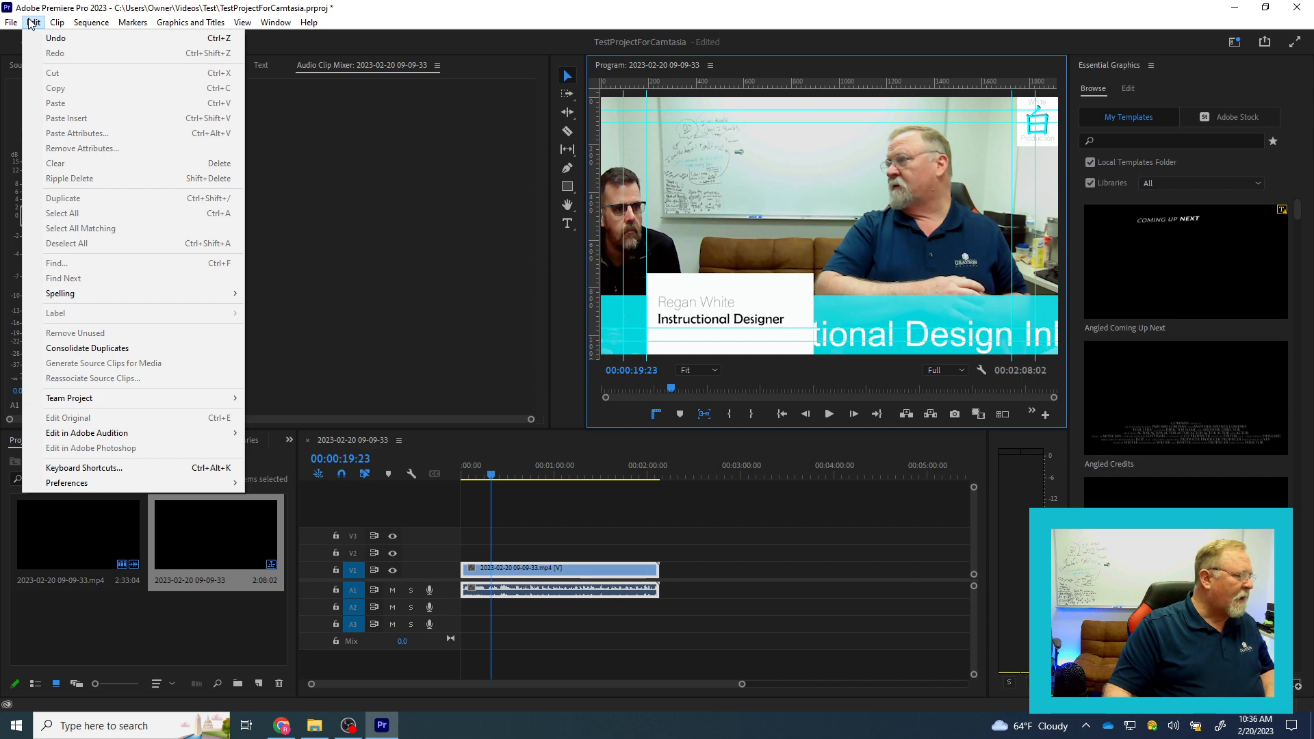
click(31, 24)
click(31, 24)
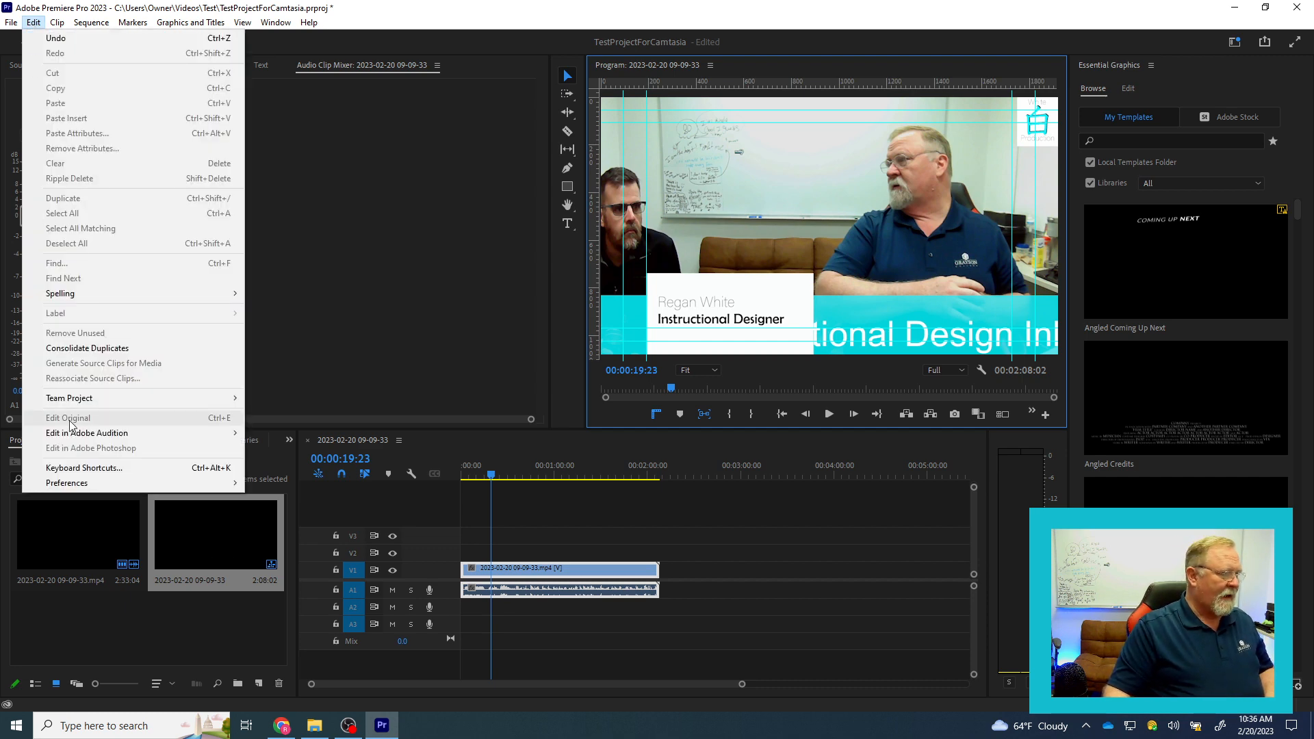
mouse_move(136, 433)
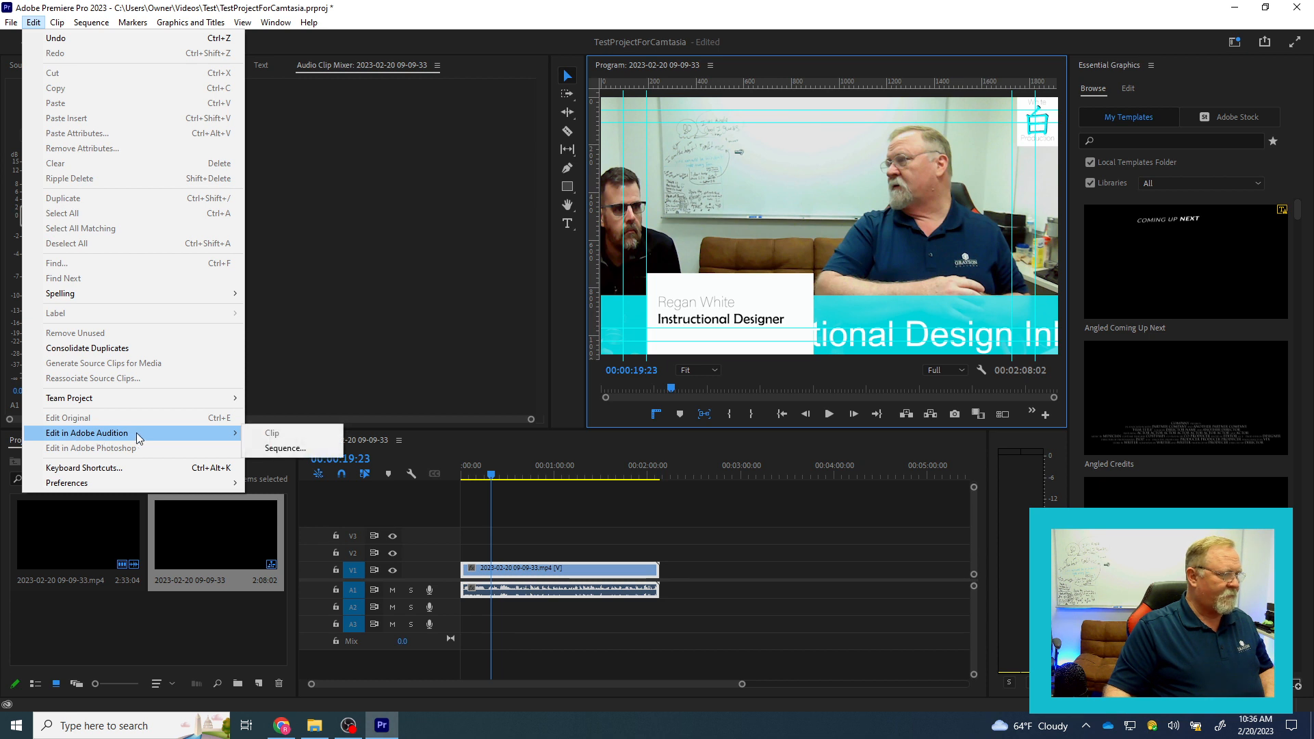
click(285, 448)
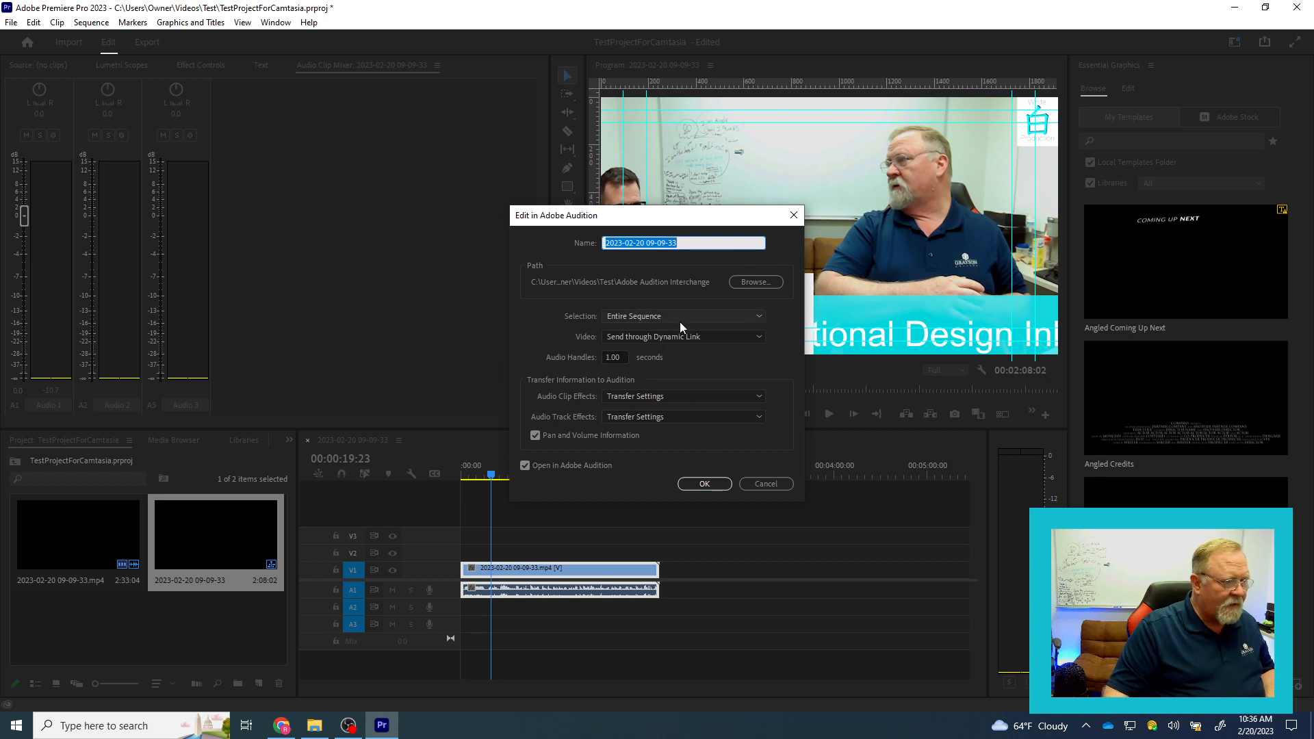
click(709, 484)
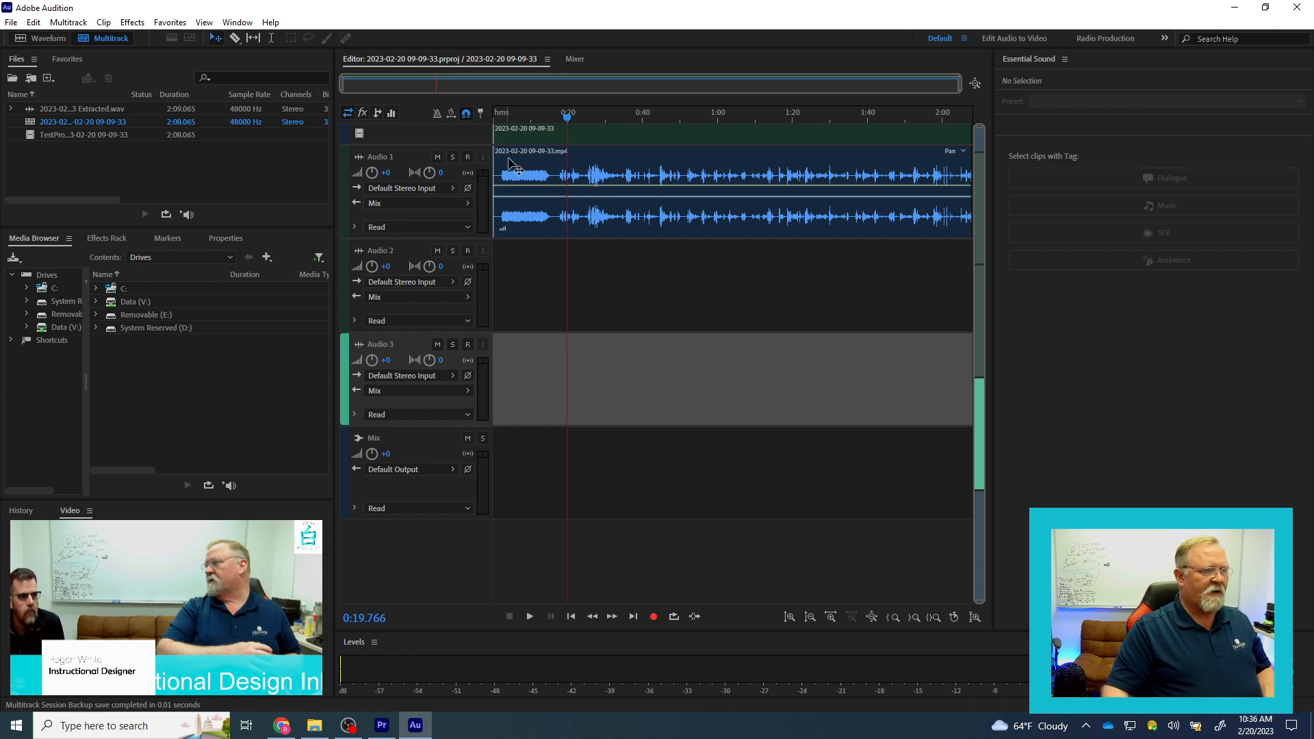
- Set the playhead near the session start, select the Audio 1 clip and show it in the Waveform Editor
drag(566, 120, 496, 122)
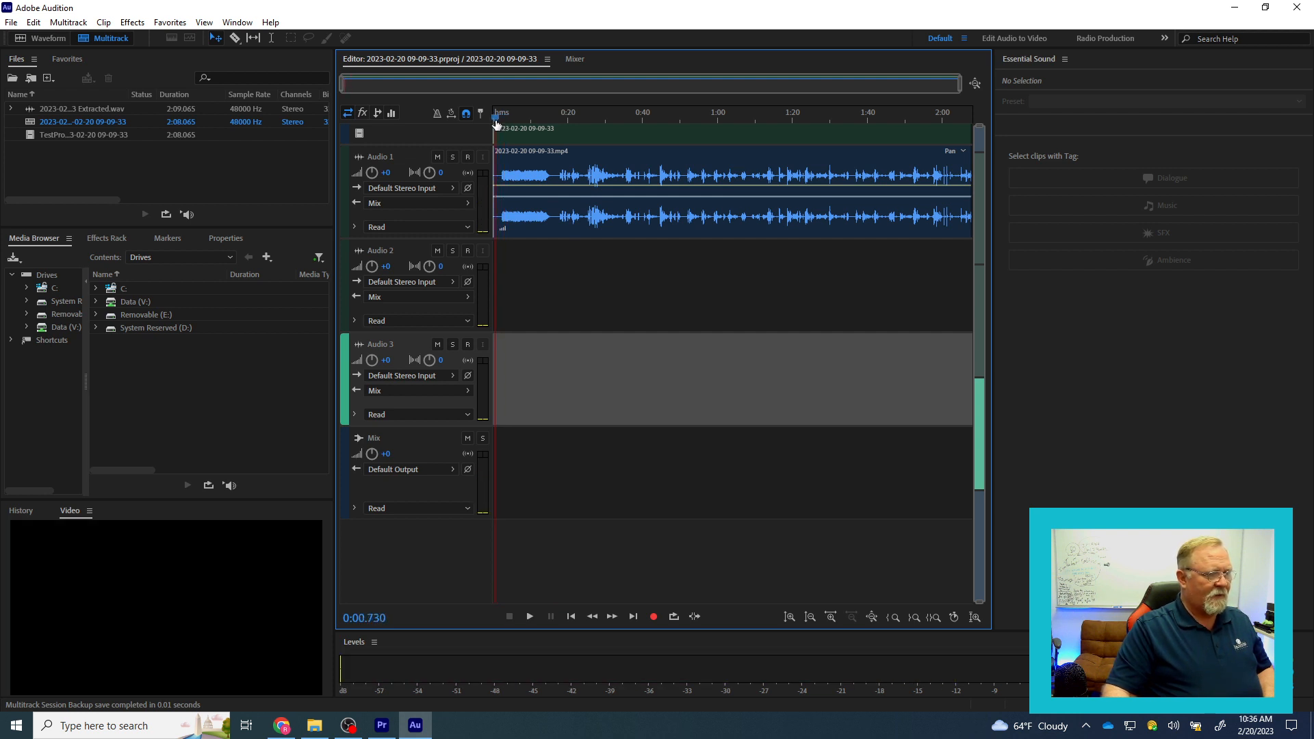
click(506, 199)
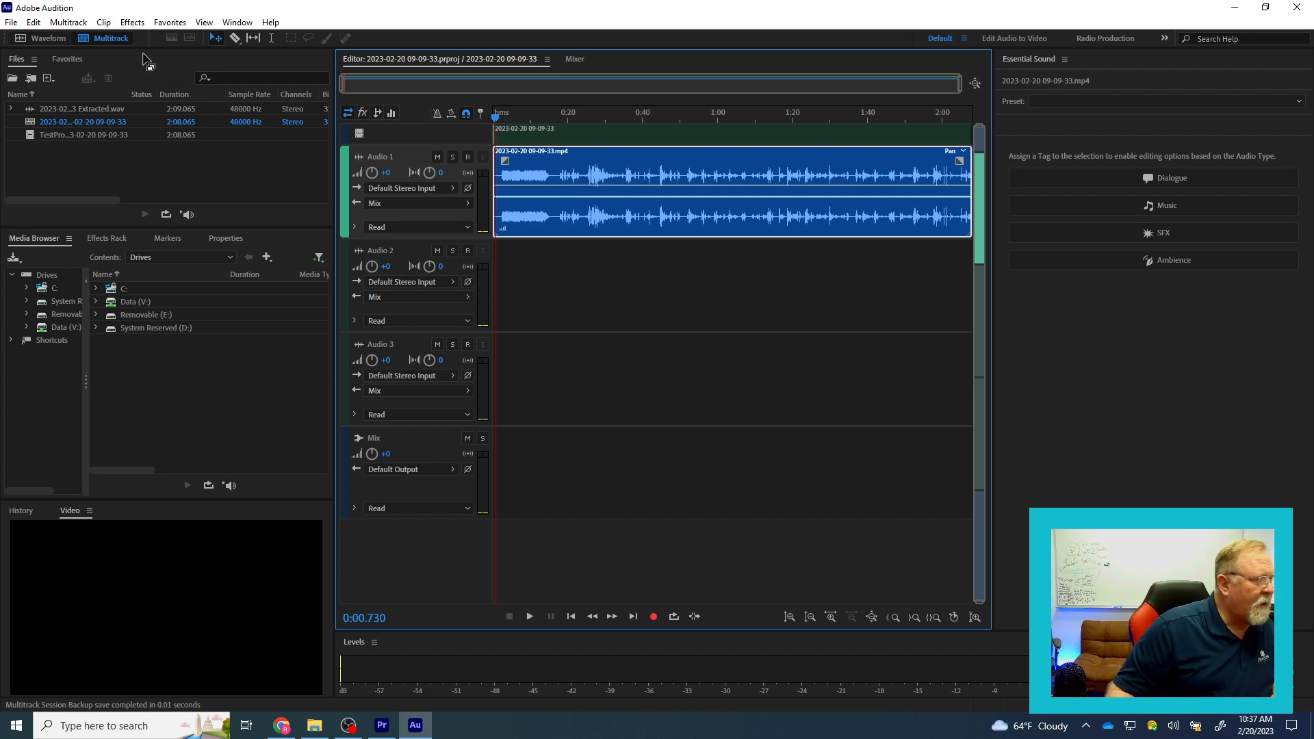
click(68, 23)
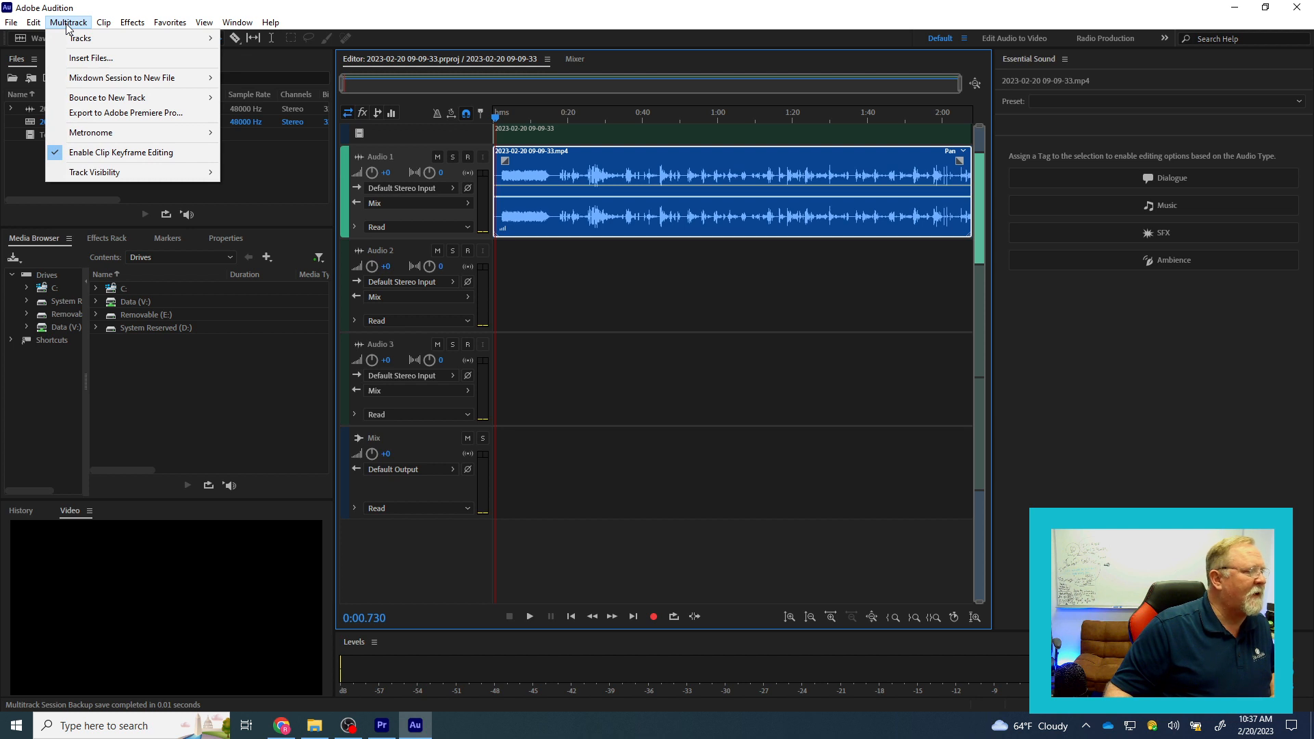
mouse_move(72, 41)
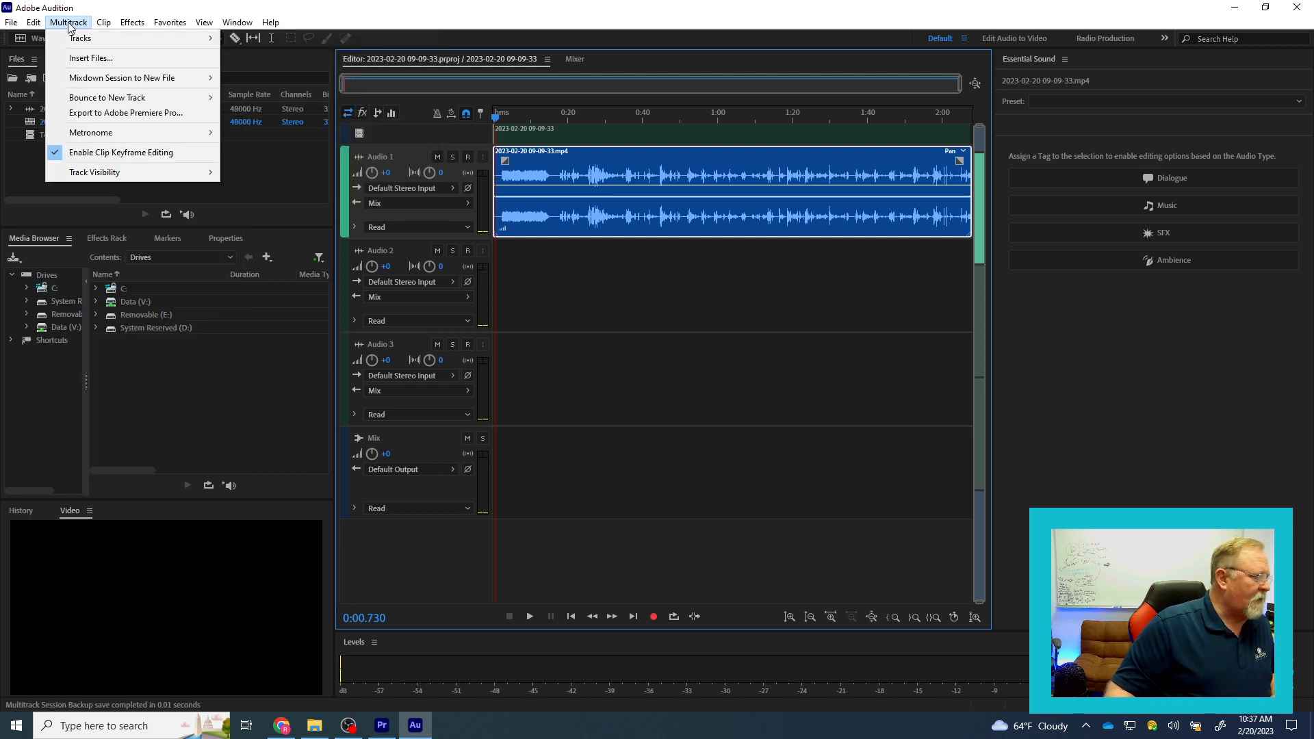
mouse_move(205, 25)
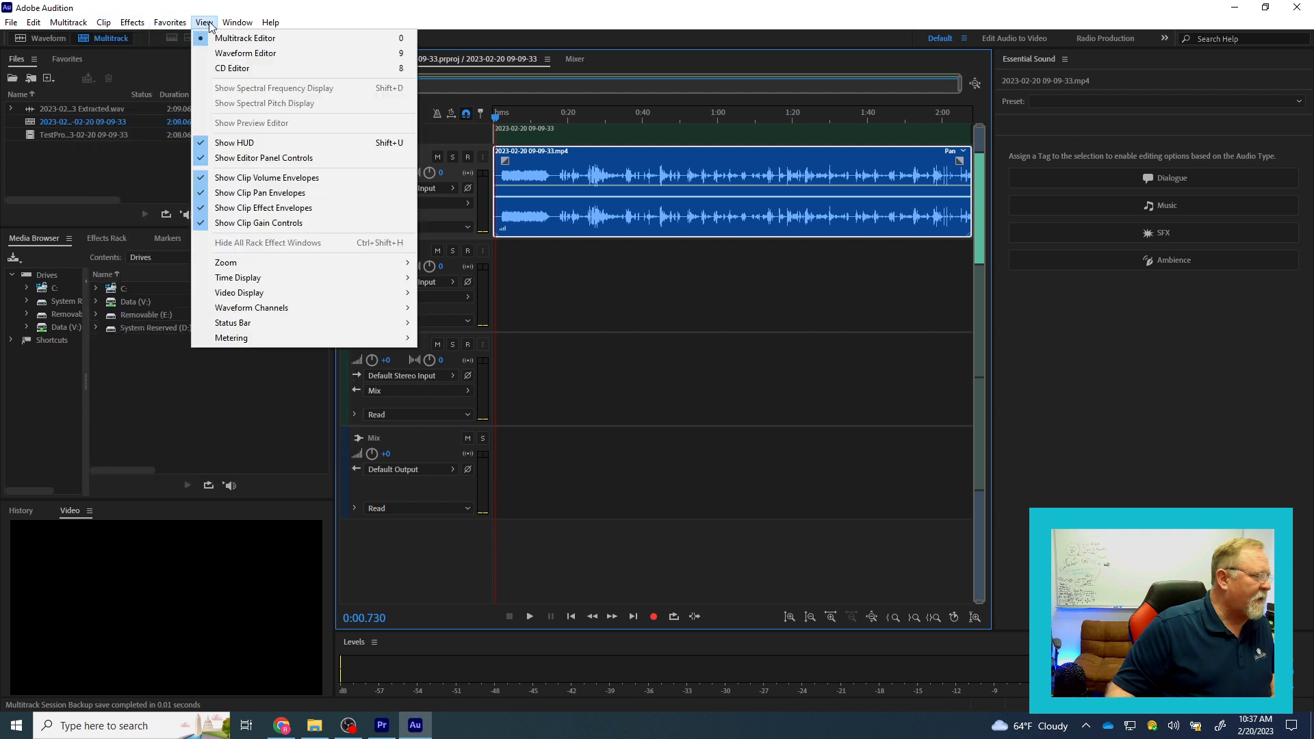
click(242, 55)
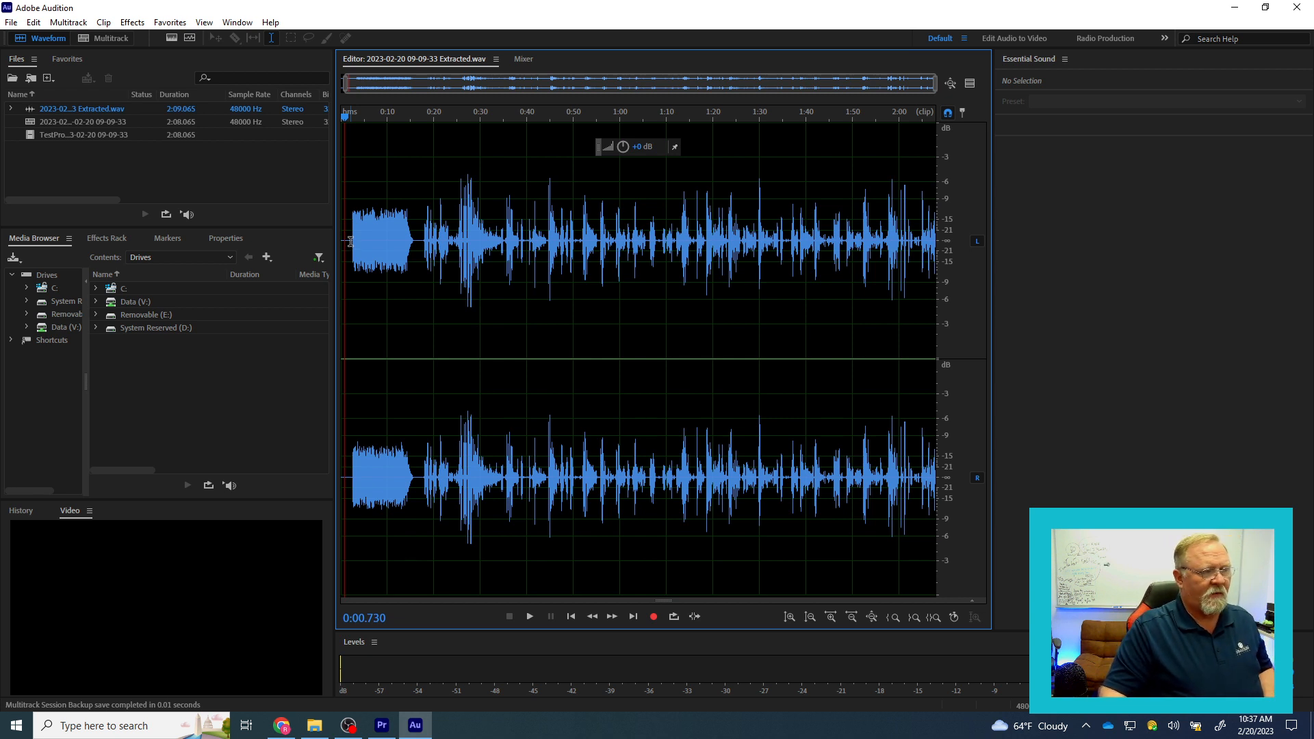
- Select the quiet stretch at the very start of the waveform and capture it as the noise print
click(350, 241)
drag(350, 241, 336, 241)
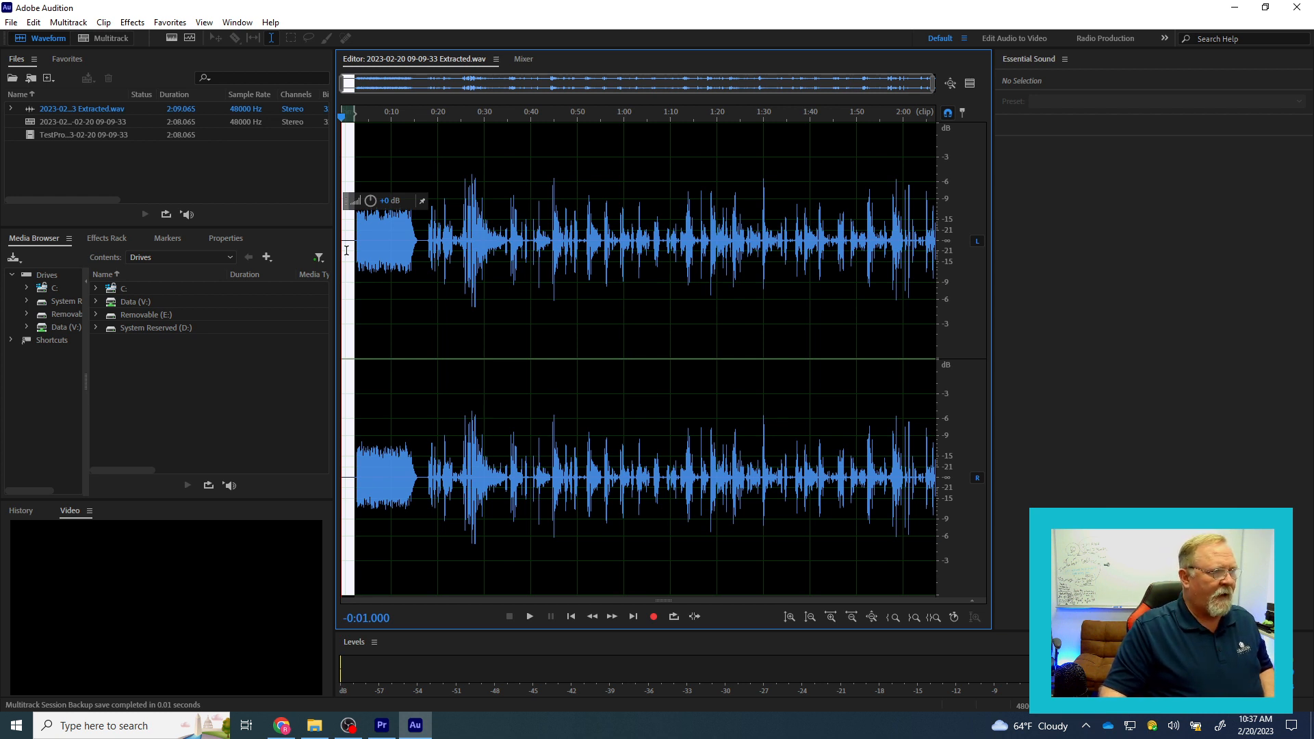
click(130, 22)
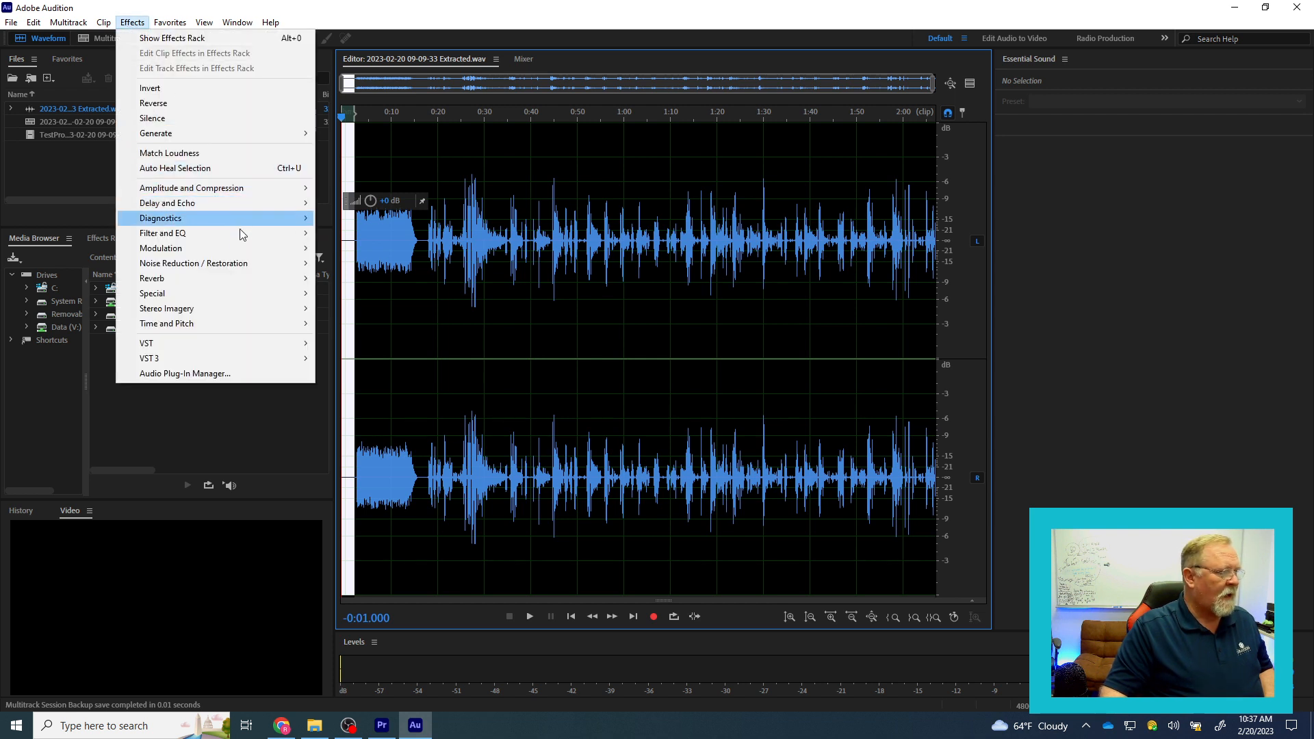
mouse_move(237, 252)
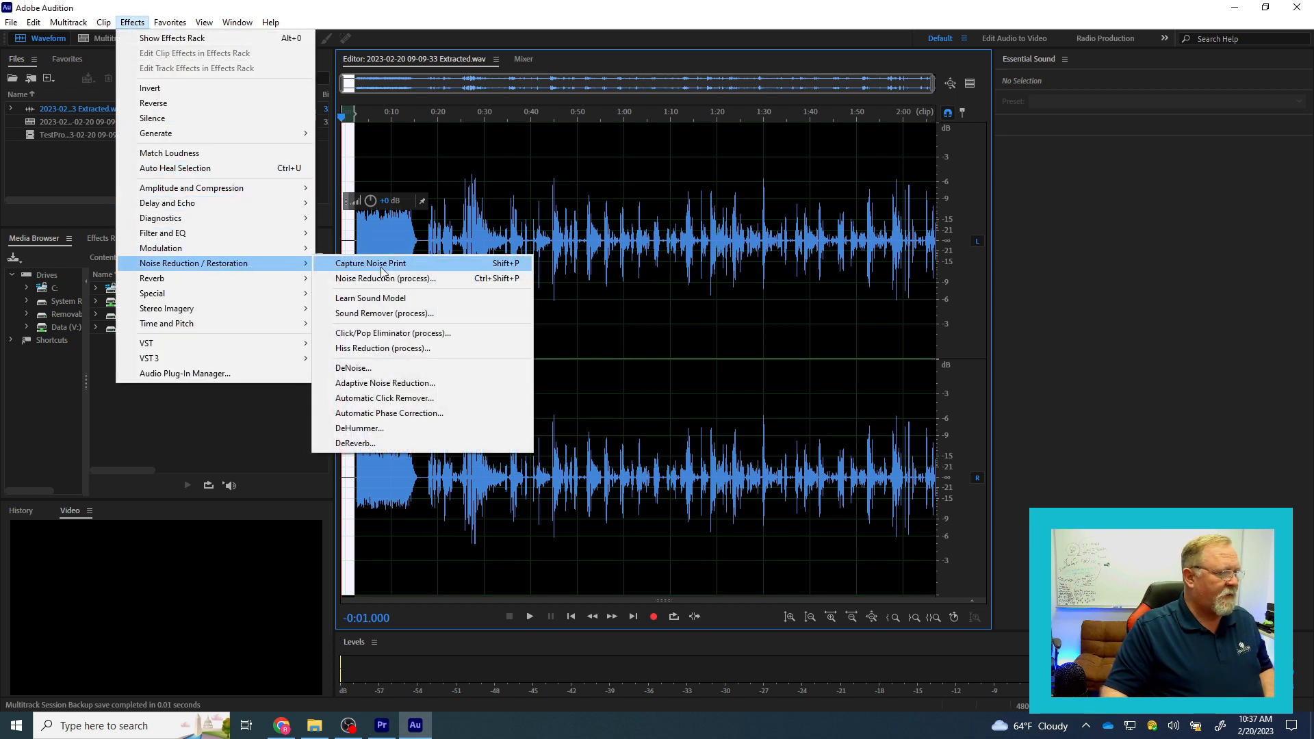
click(381, 267)
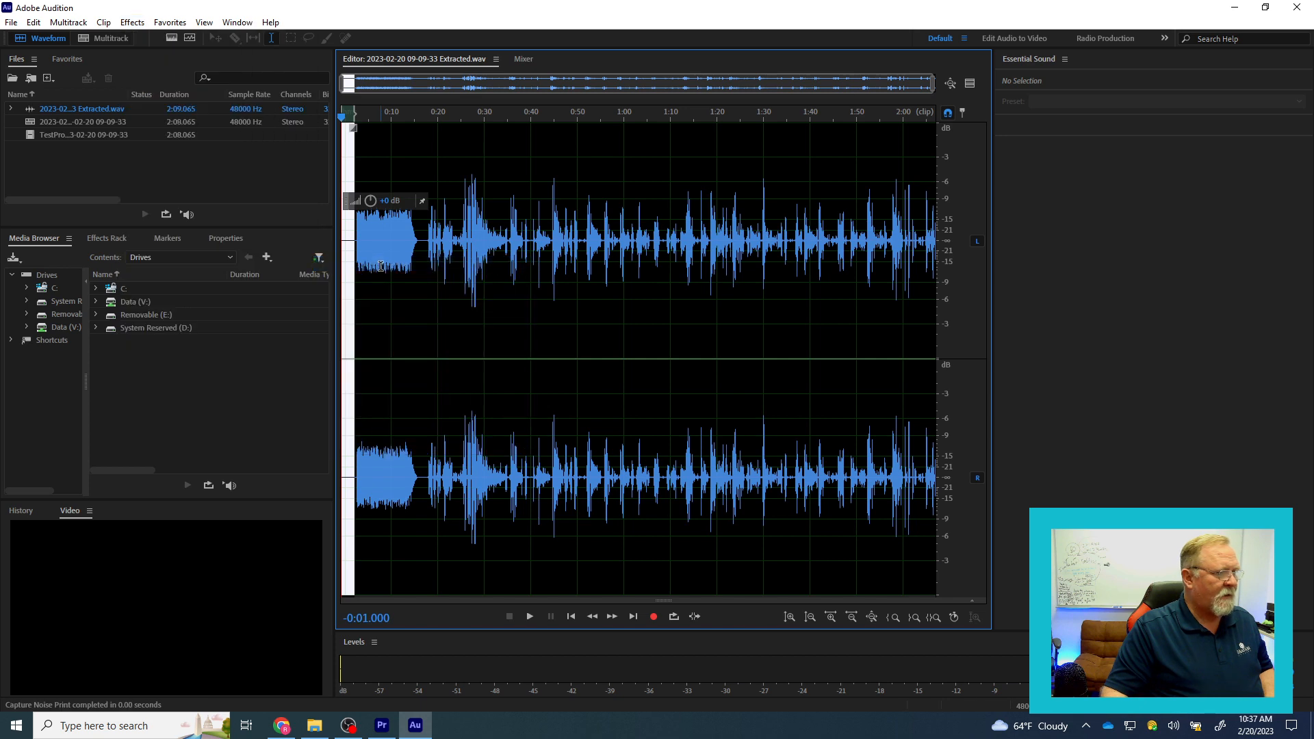
- Bring up the Noise Reduction process, select the entire file and capture a noise print from it, closing the effect without applying
click(133, 23)
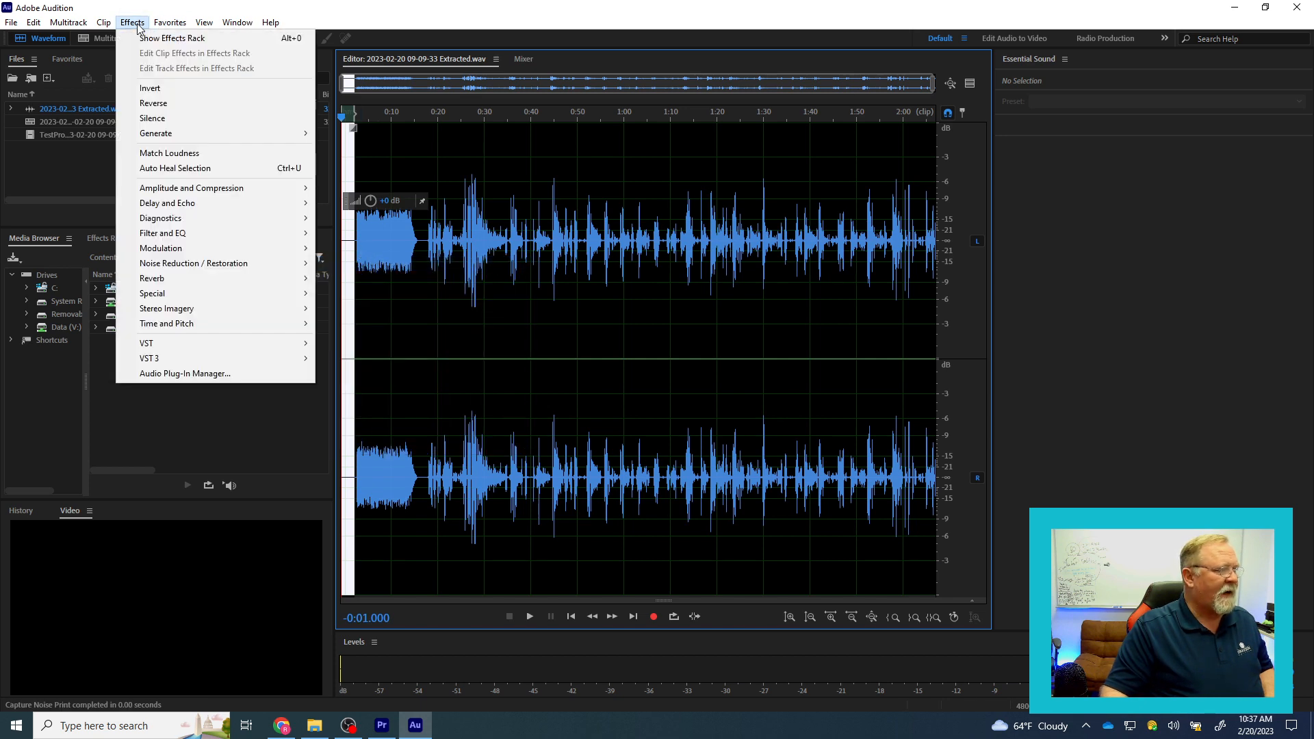
mouse_move(227, 265)
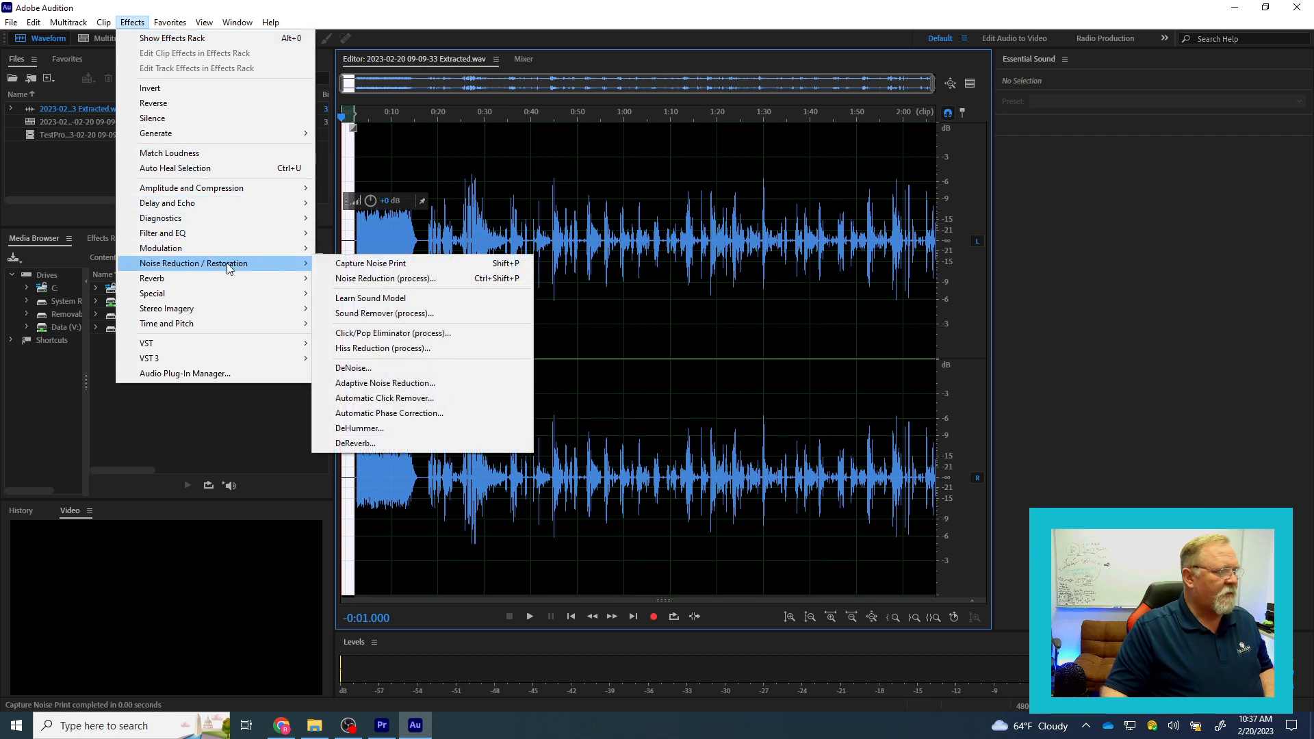
click(382, 281)
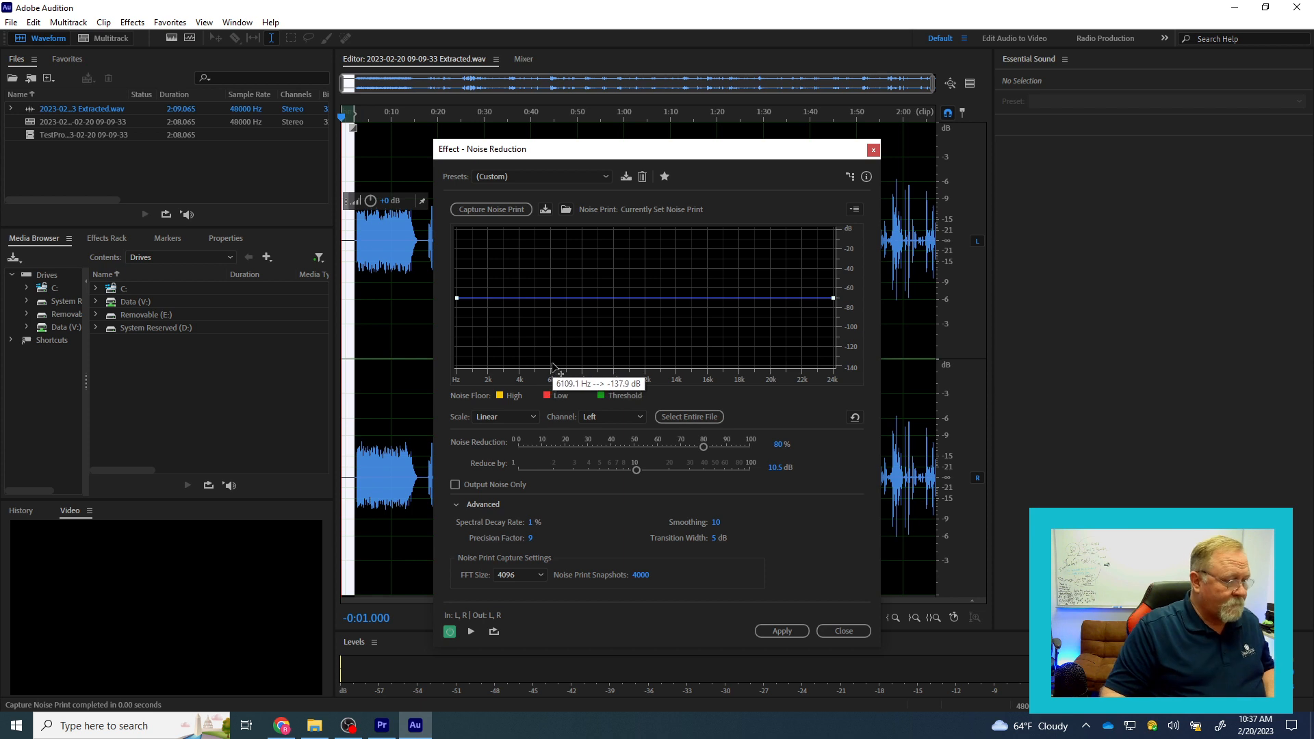
click(691, 417)
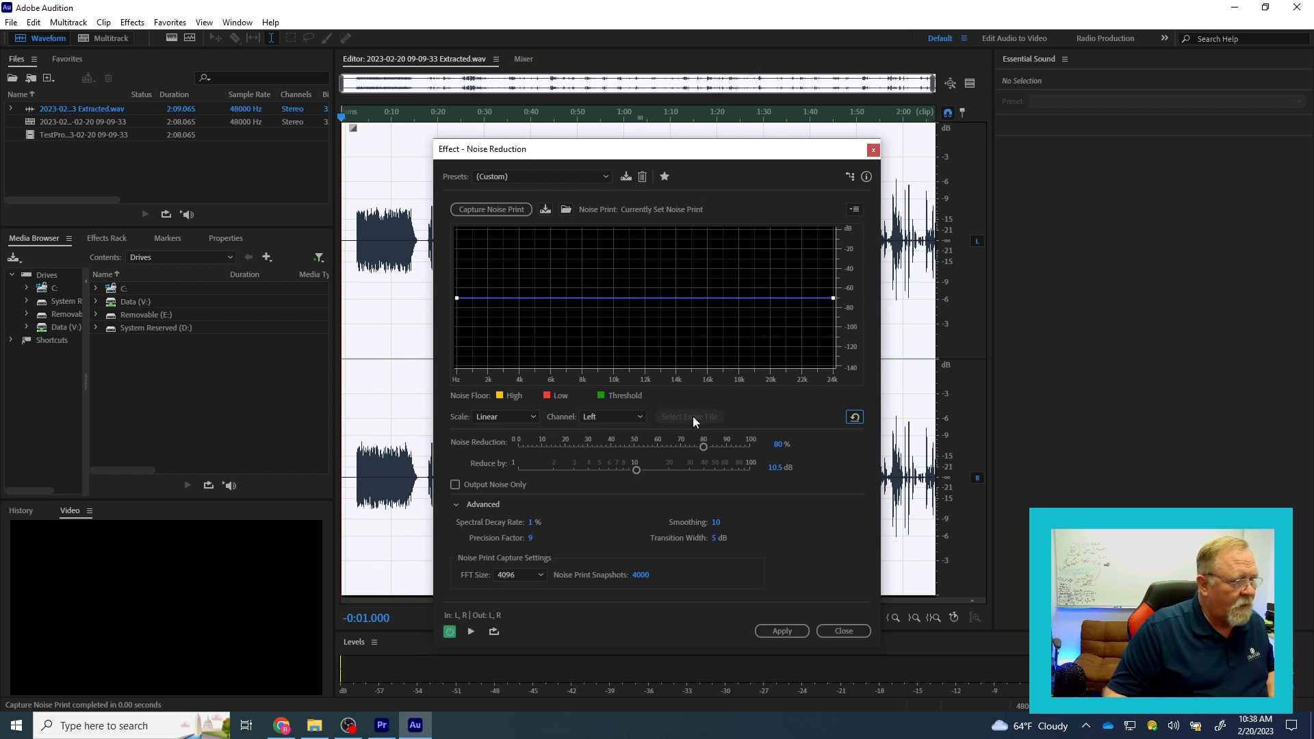
click(474, 209)
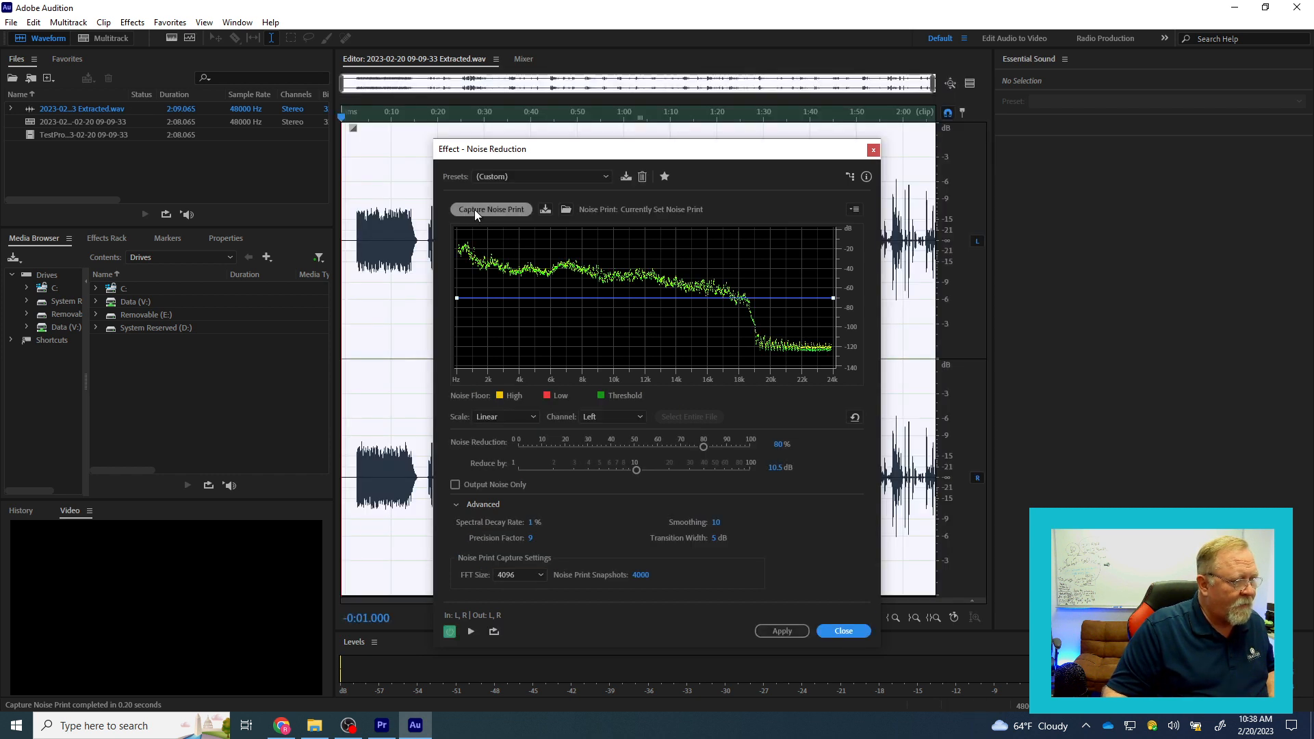
click(353, 240)
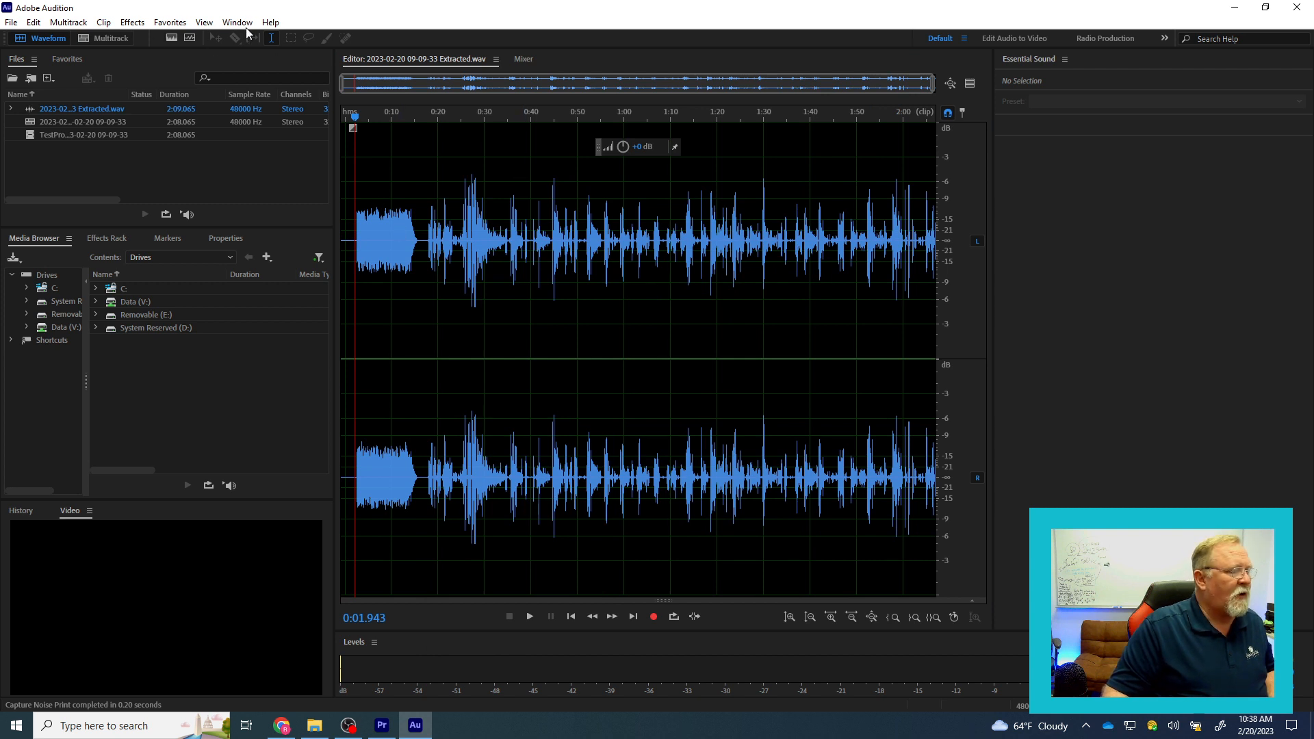
- Reopen the Noise Reduction process and capture a new noise print from only the quiet stretch at the waveform's start
click(176, 24)
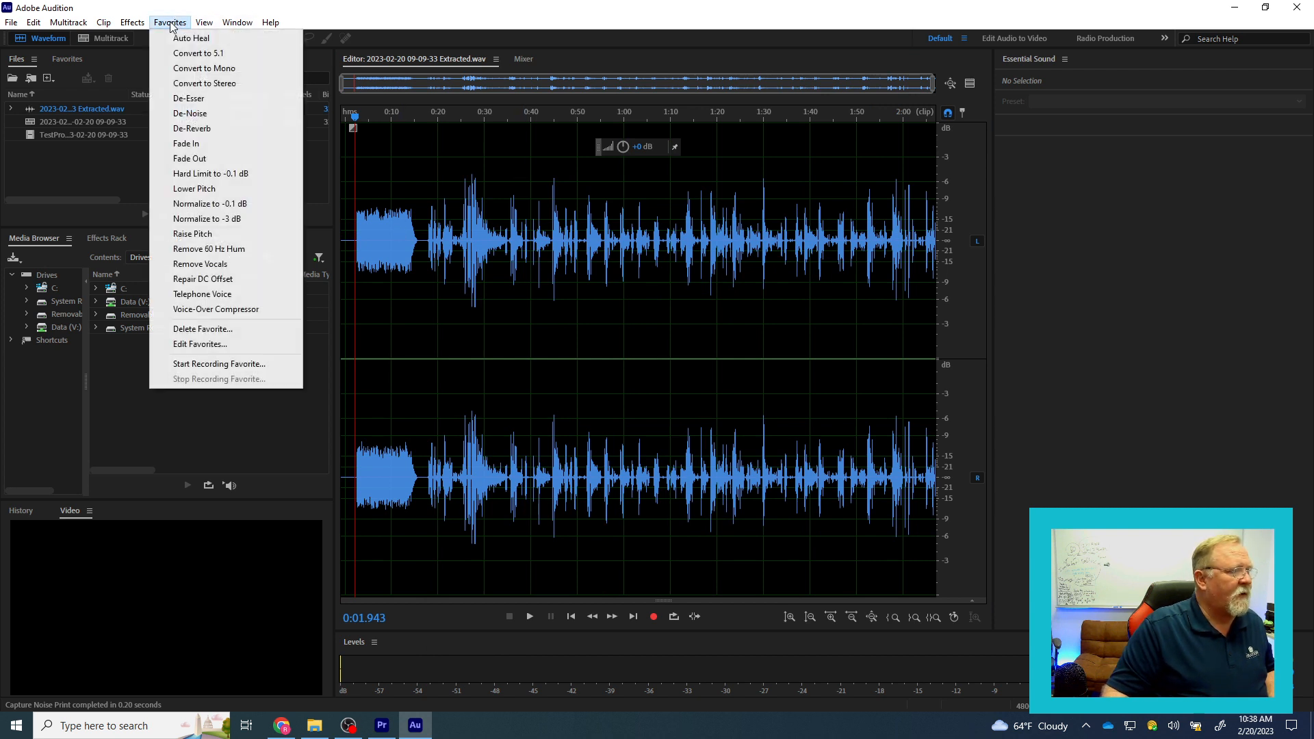
mouse_move(132, 22)
mouse_move(222, 264)
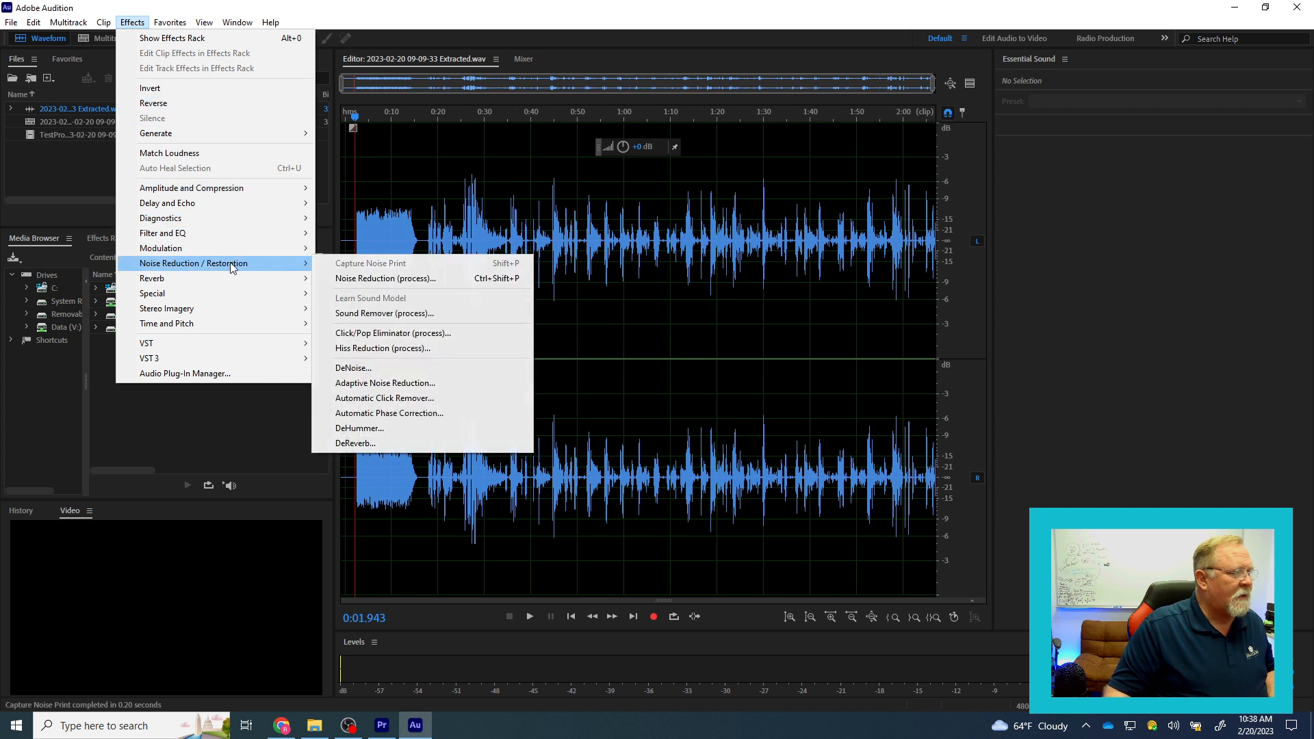
click(361, 278)
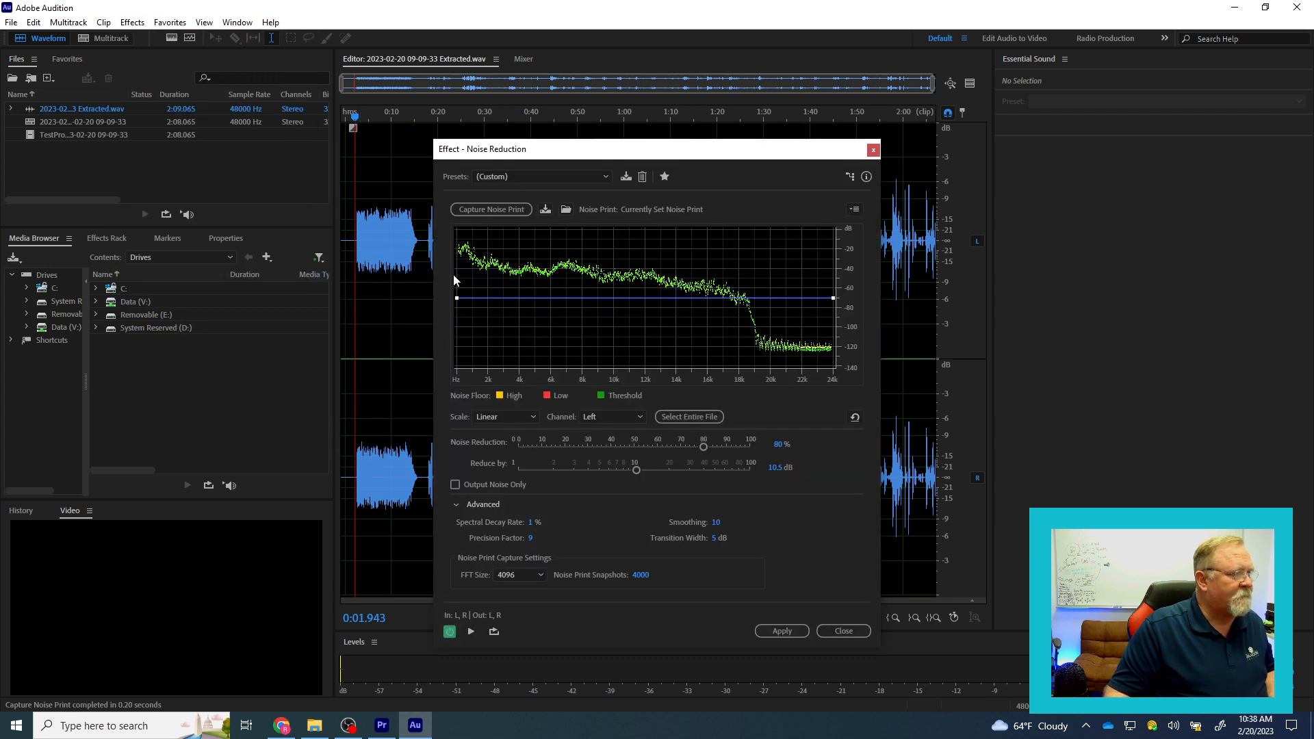
drag(353, 241, 334, 240)
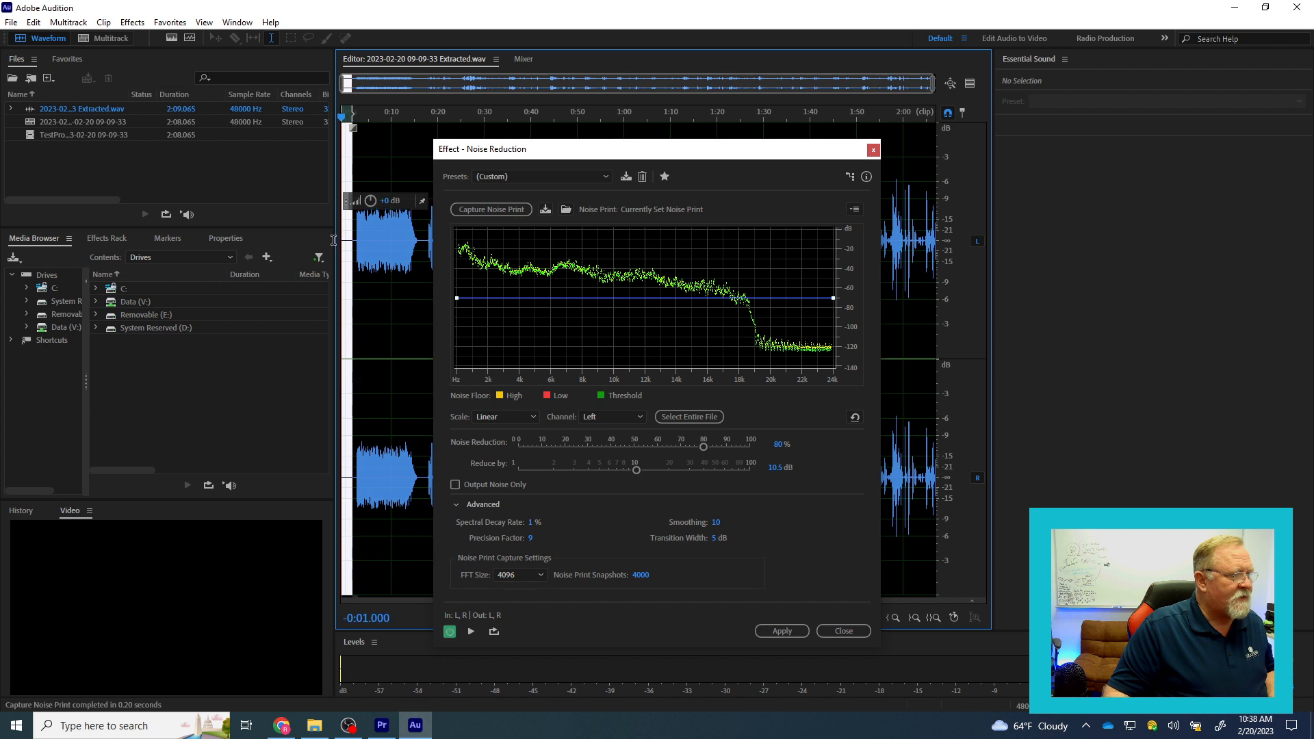
click(482, 211)
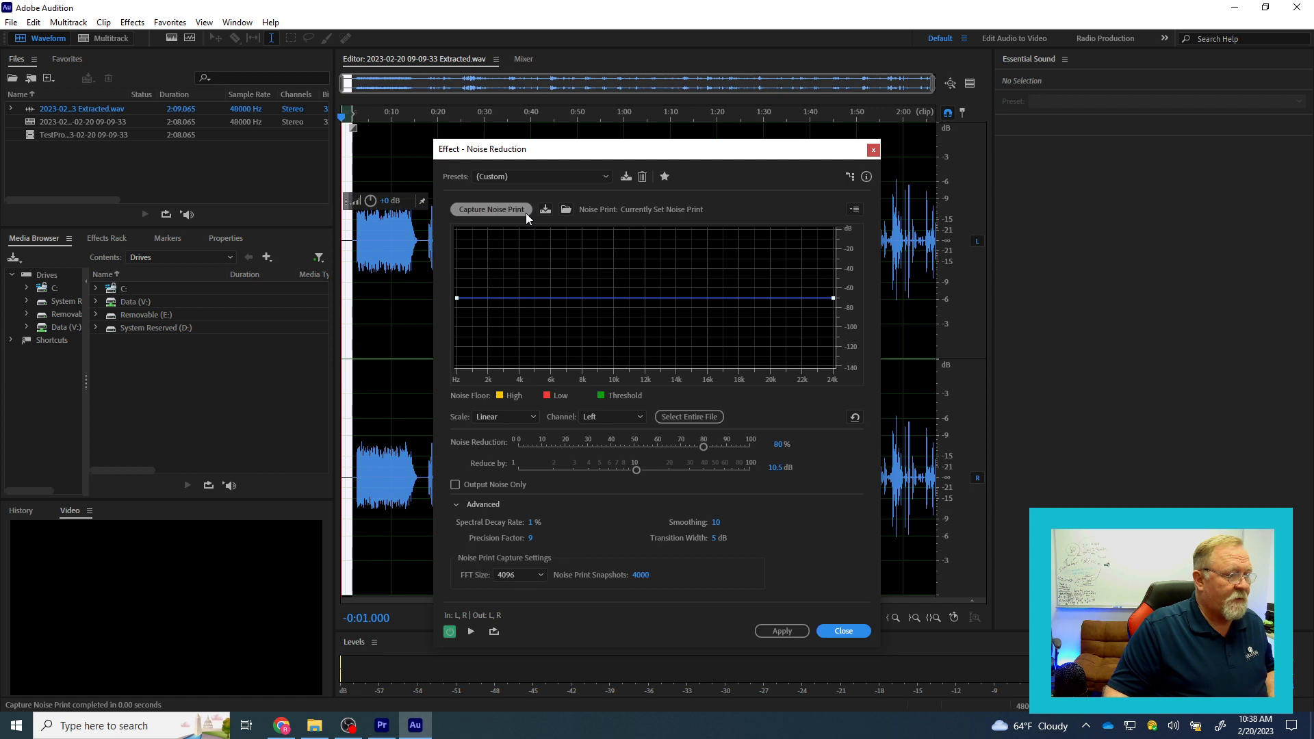
- Preview the noise reduction over the entire file and apply it with Reduce by set to 8.3 dB
click(685, 416)
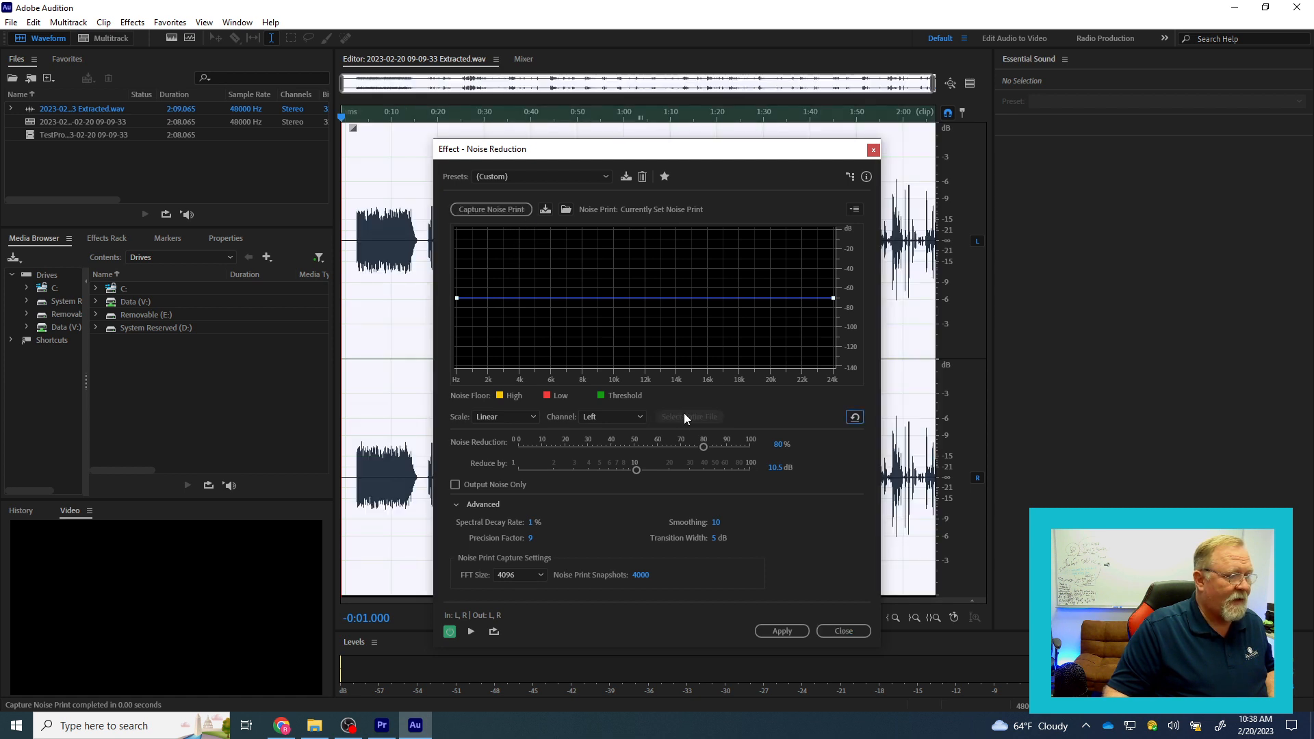
click(469, 632)
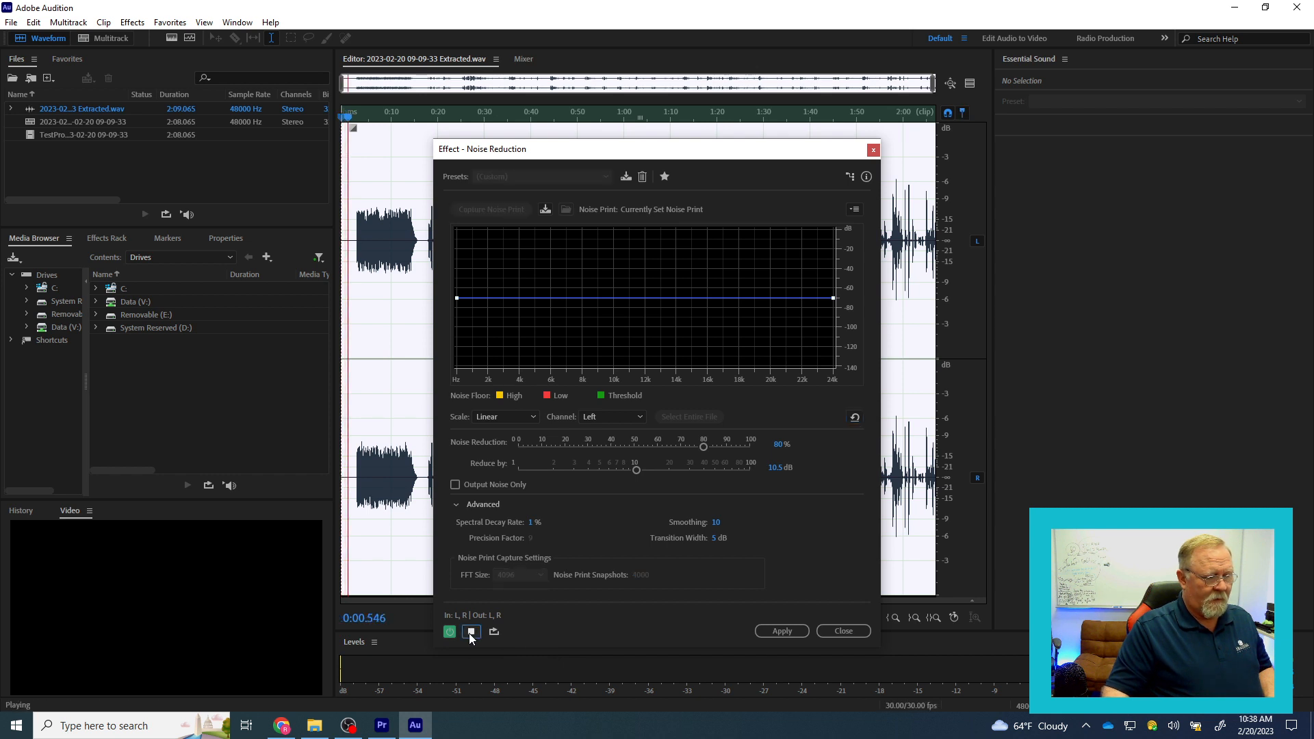
click(471, 631)
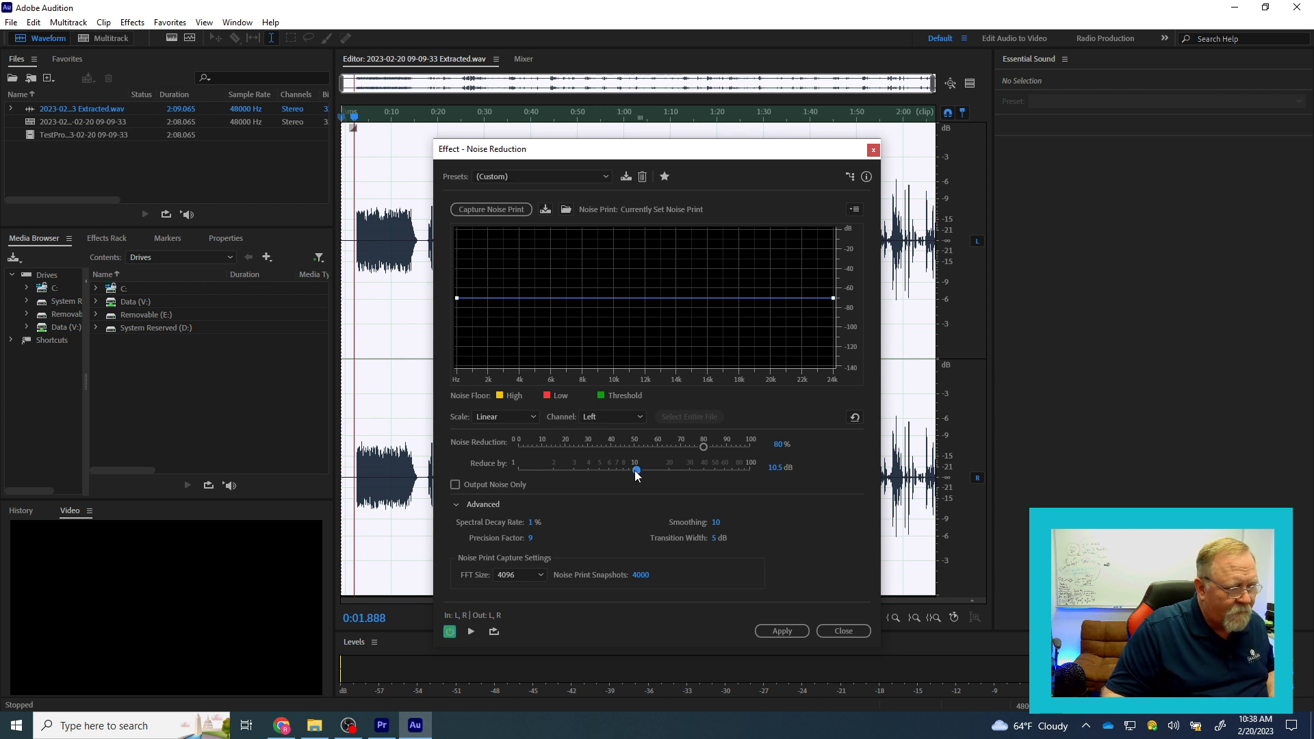
drag(635, 471, 625, 474)
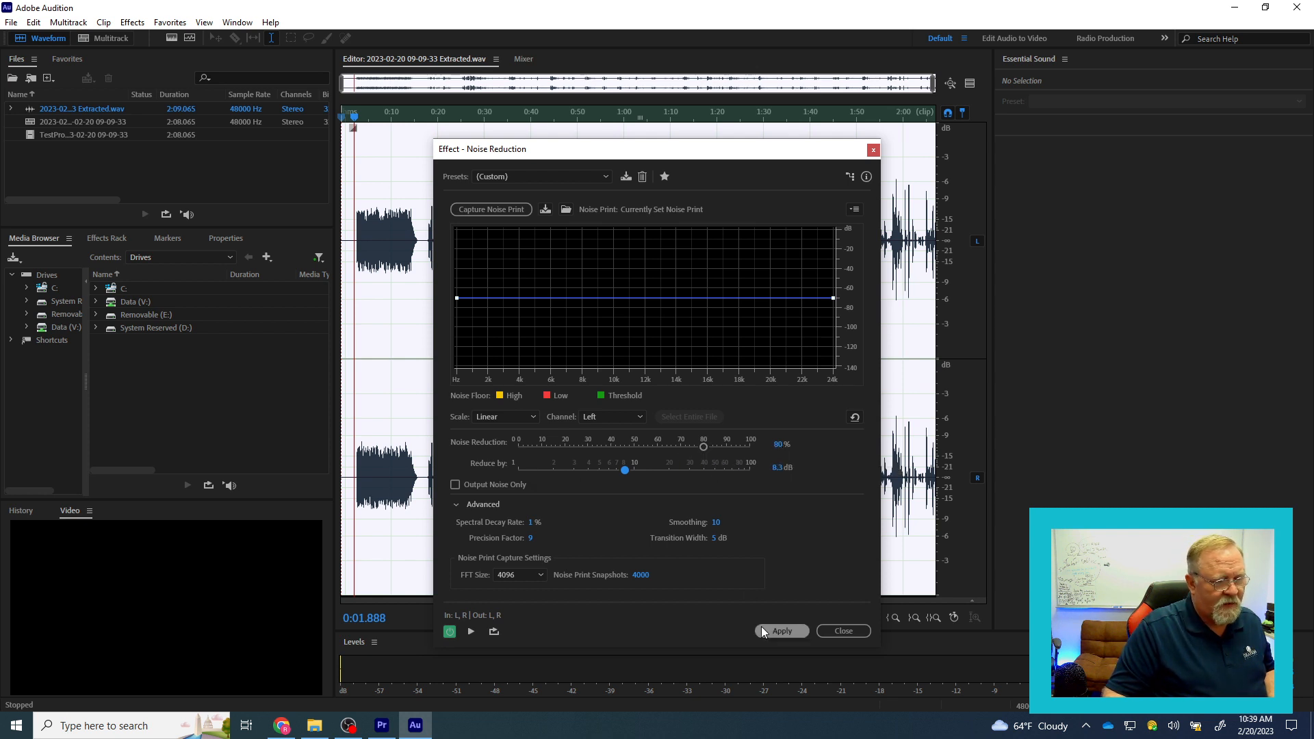
click(783, 632)
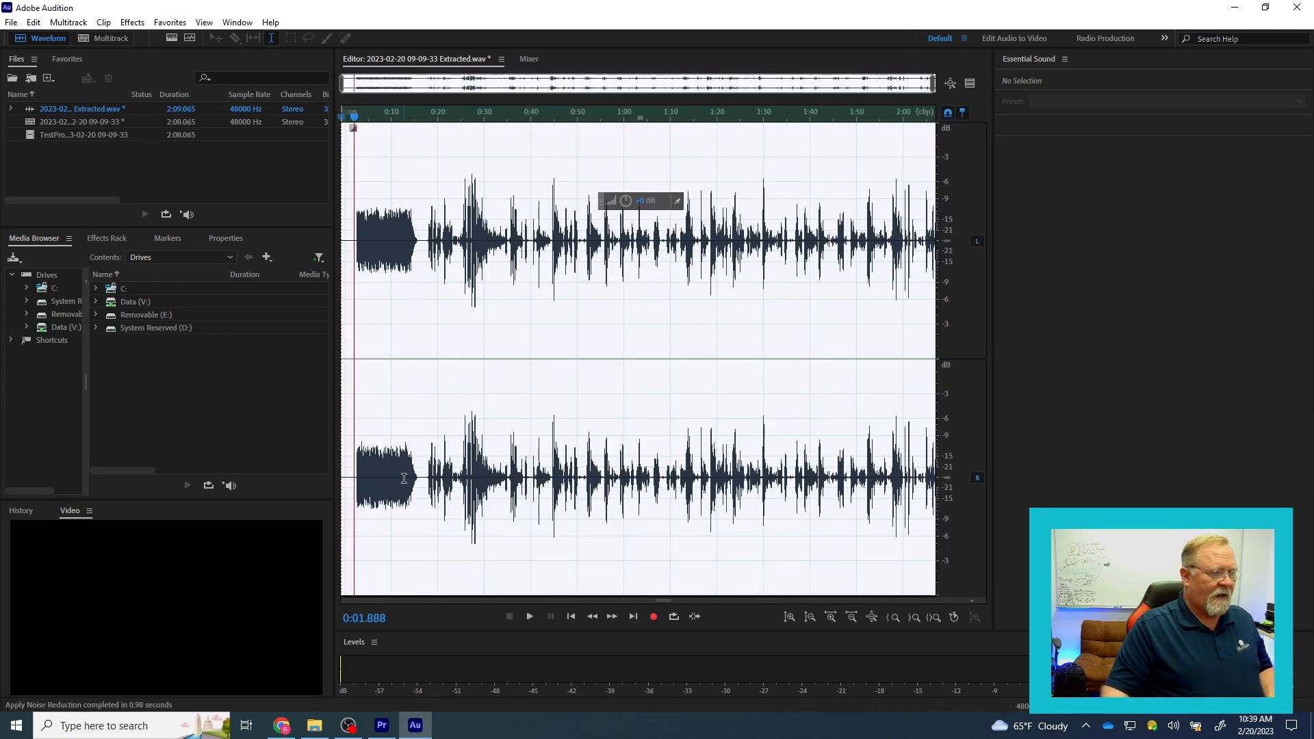
- Play the processed audio from its beginning to about 0:06 to check the noise reduction
click(344, 395)
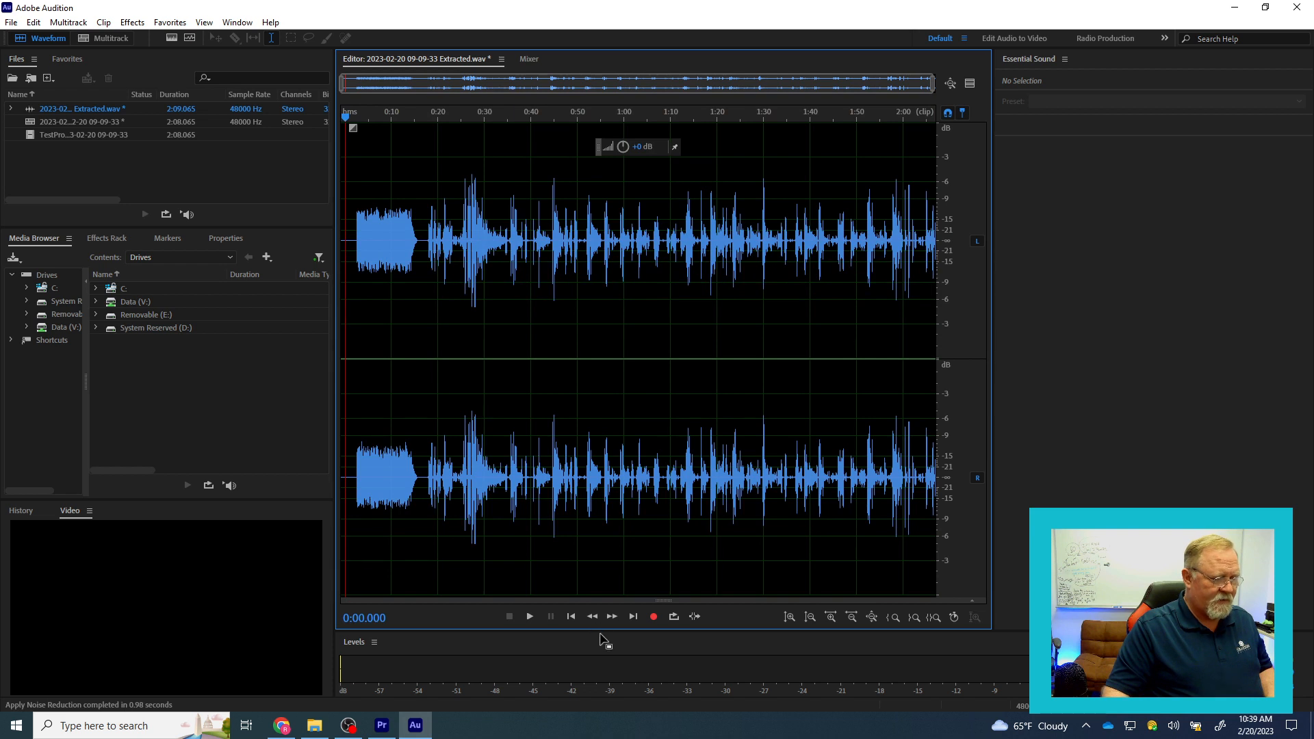
click(529, 616)
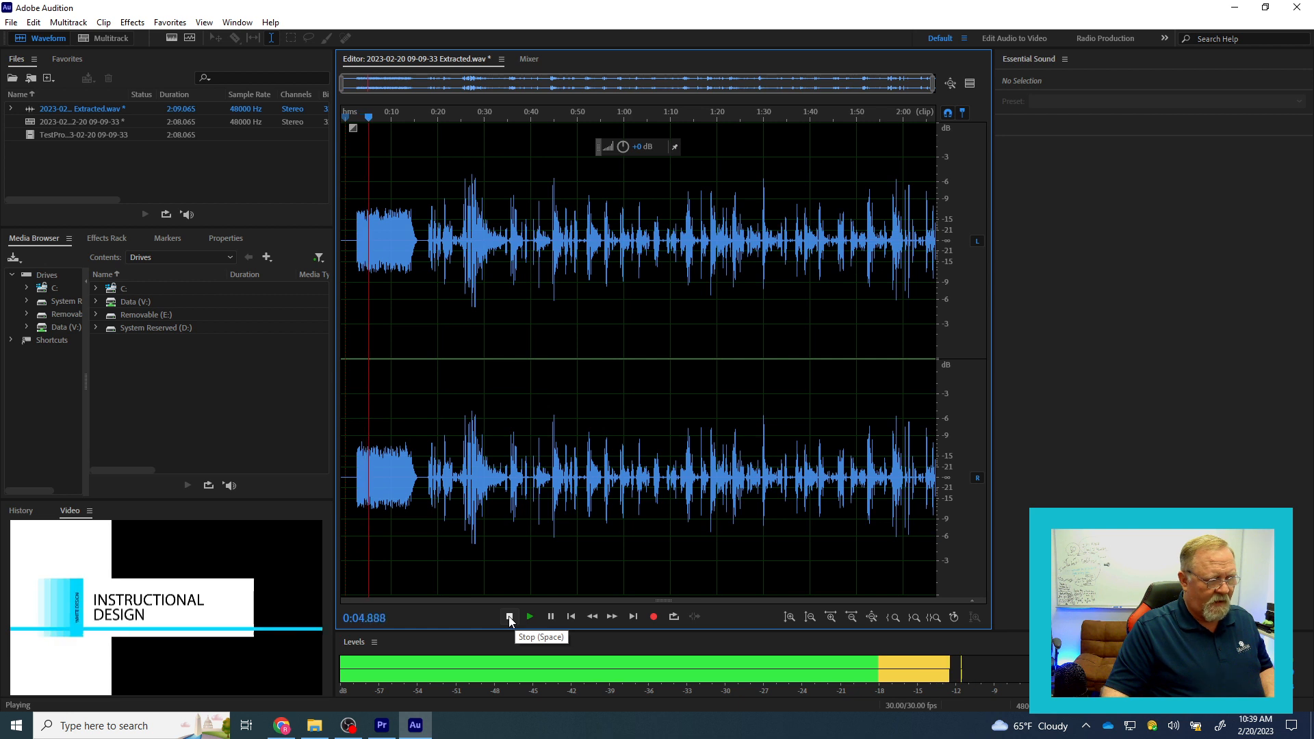
click(509, 618)
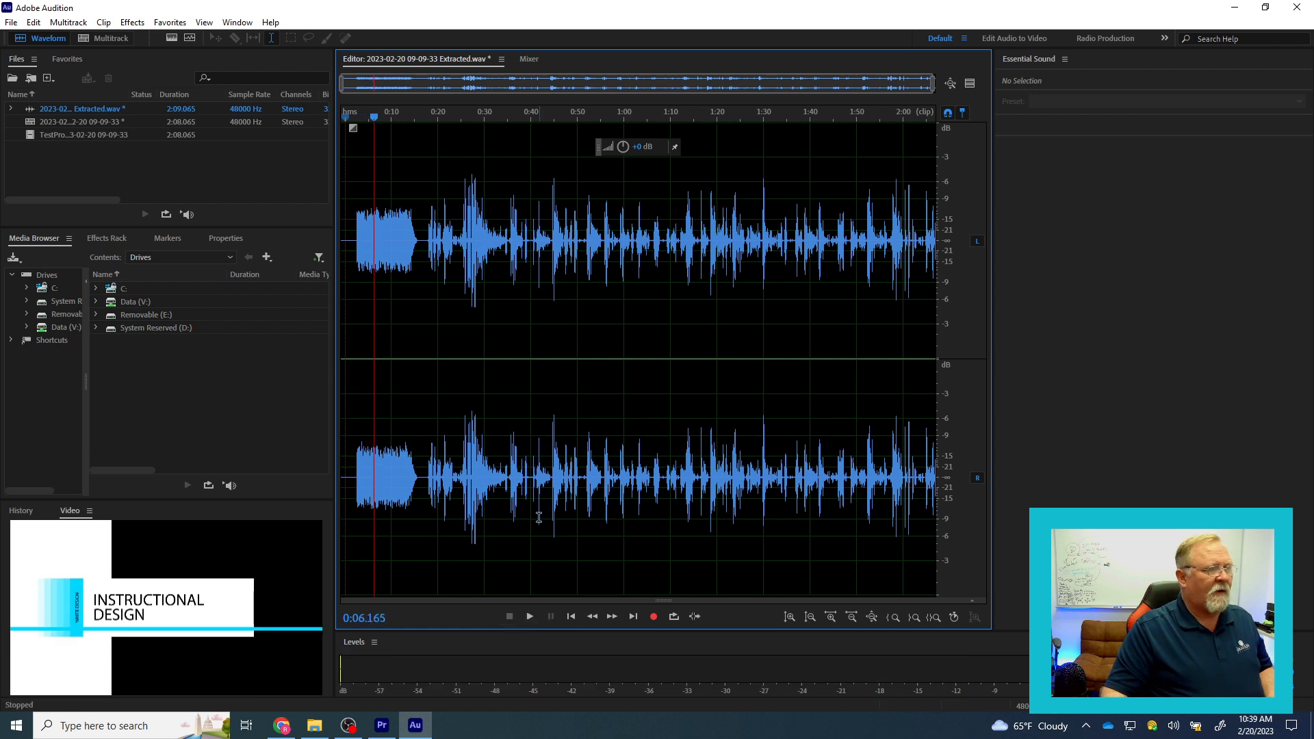
- Save the cleaned WAV file and exit Audition without saving changes to the multitrack session
click(11, 23)
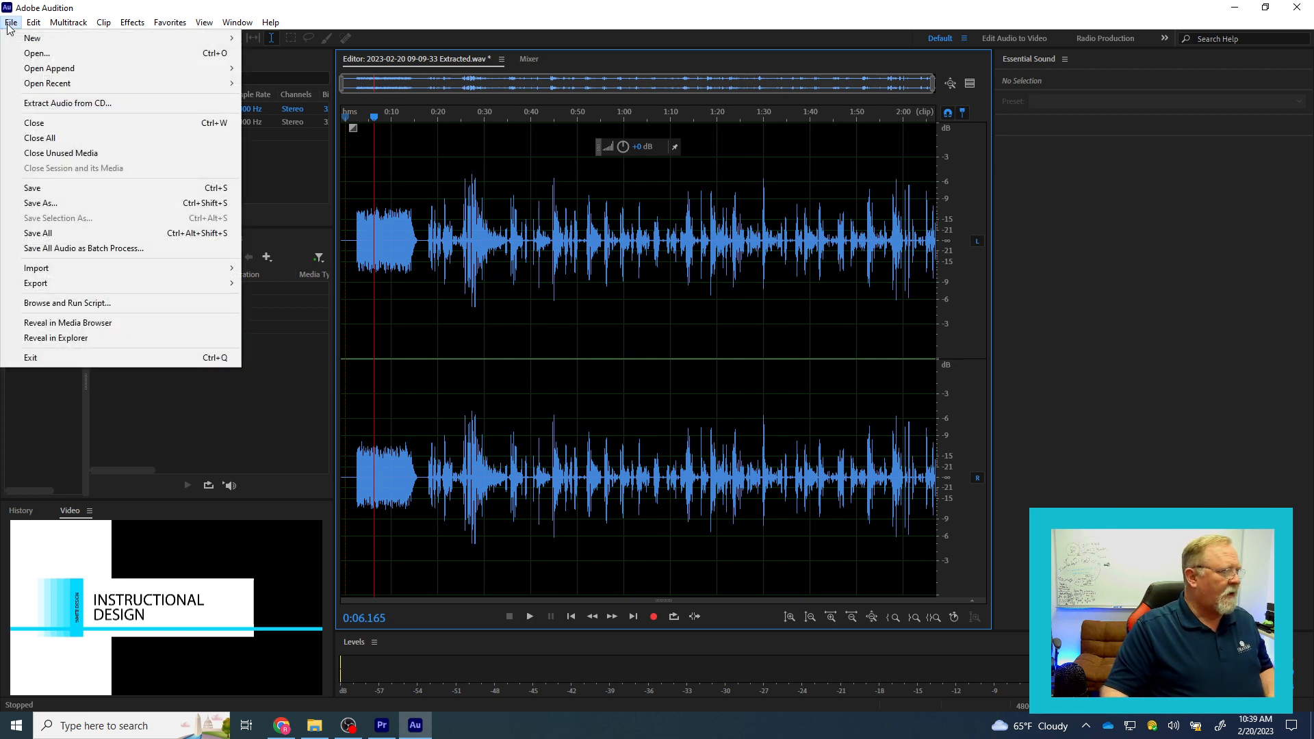
click(51, 191)
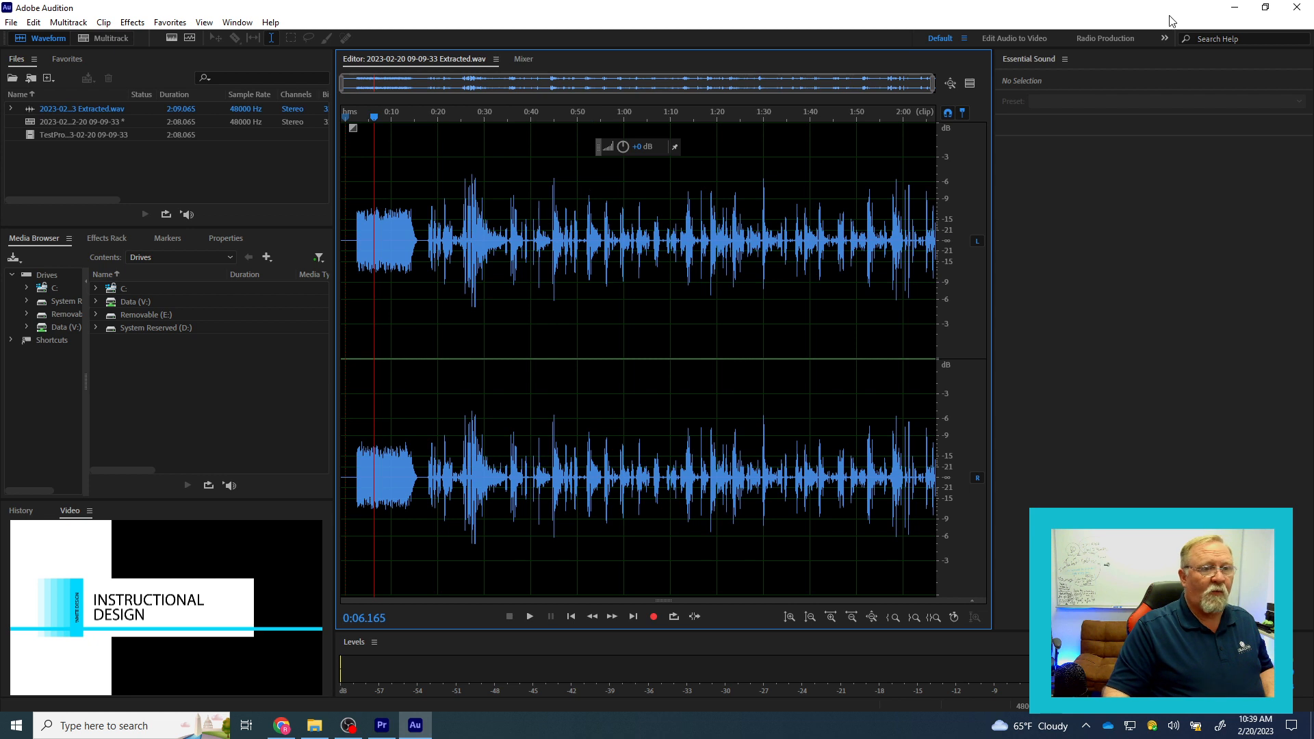
click(1305, 15)
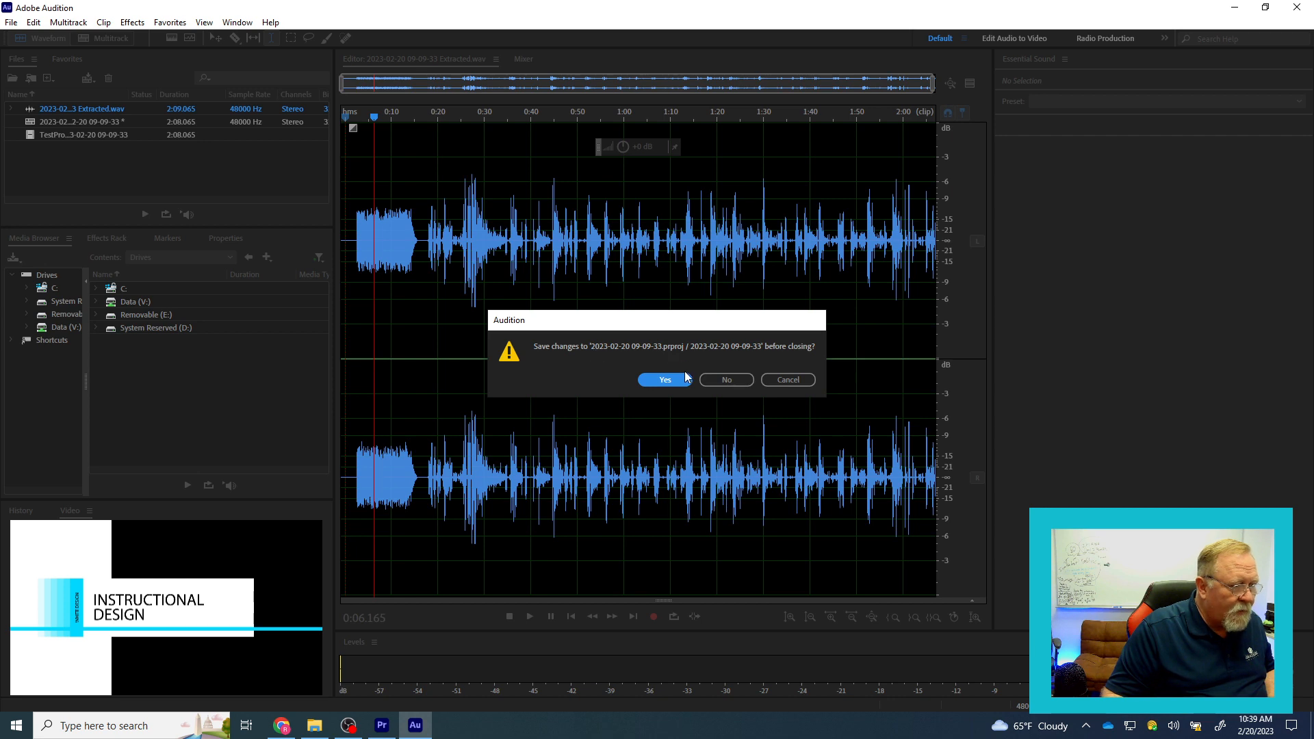
click(727, 380)
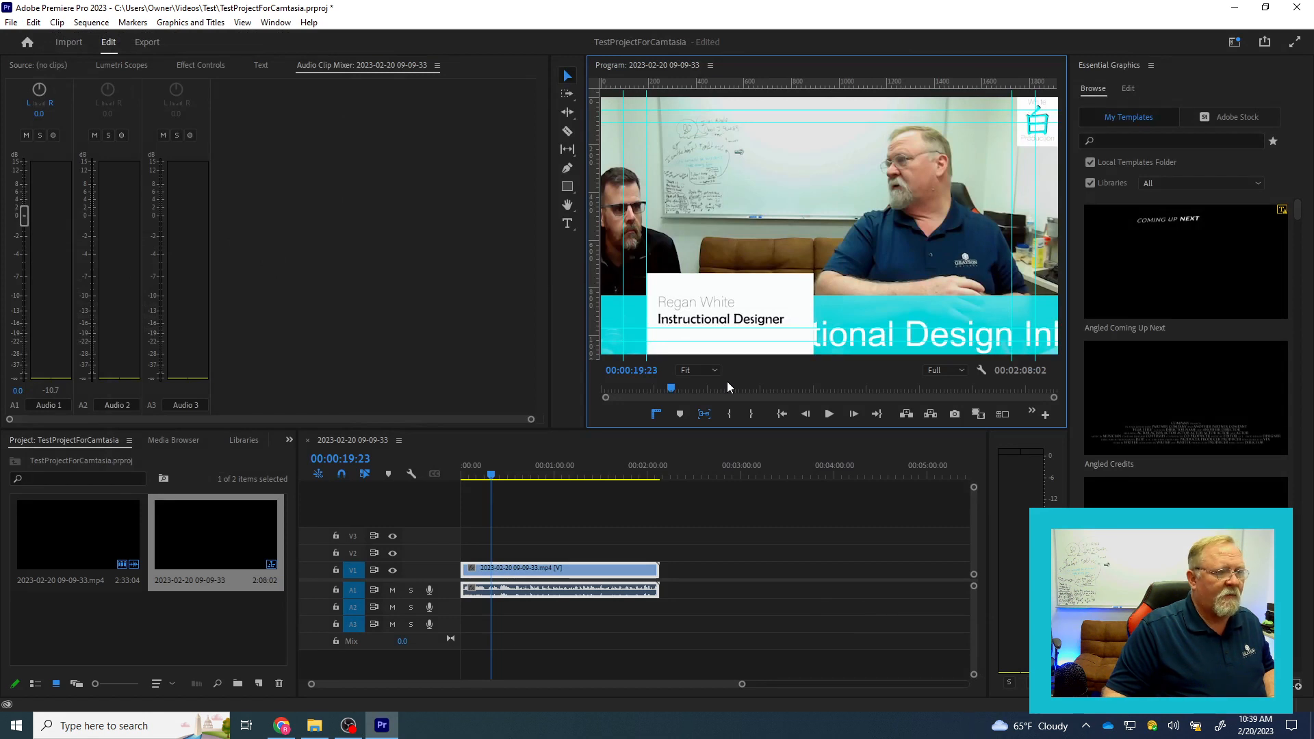
- Play the Premiere Pro sequence from its beginning to about 00:00:03:22 to check the cleaned audio
click(479, 477)
drag(480, 477, 455, 474)
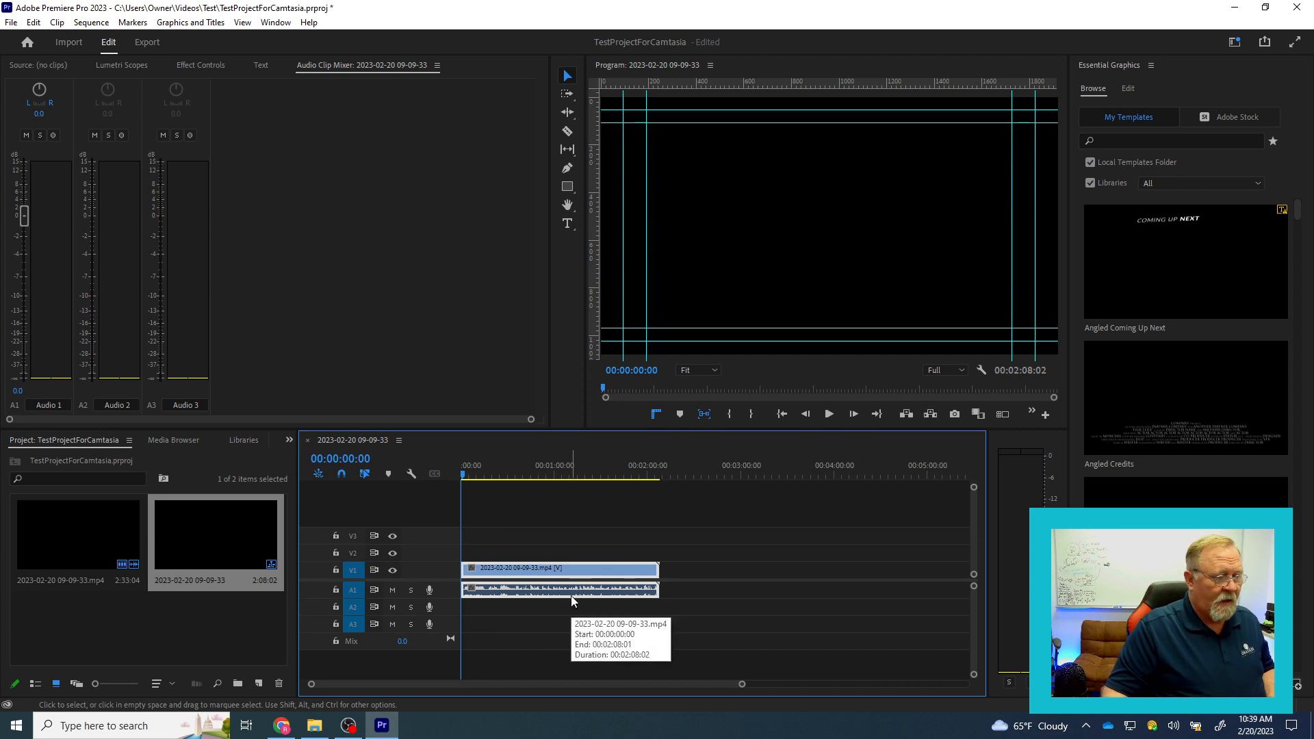
click(828, 415)
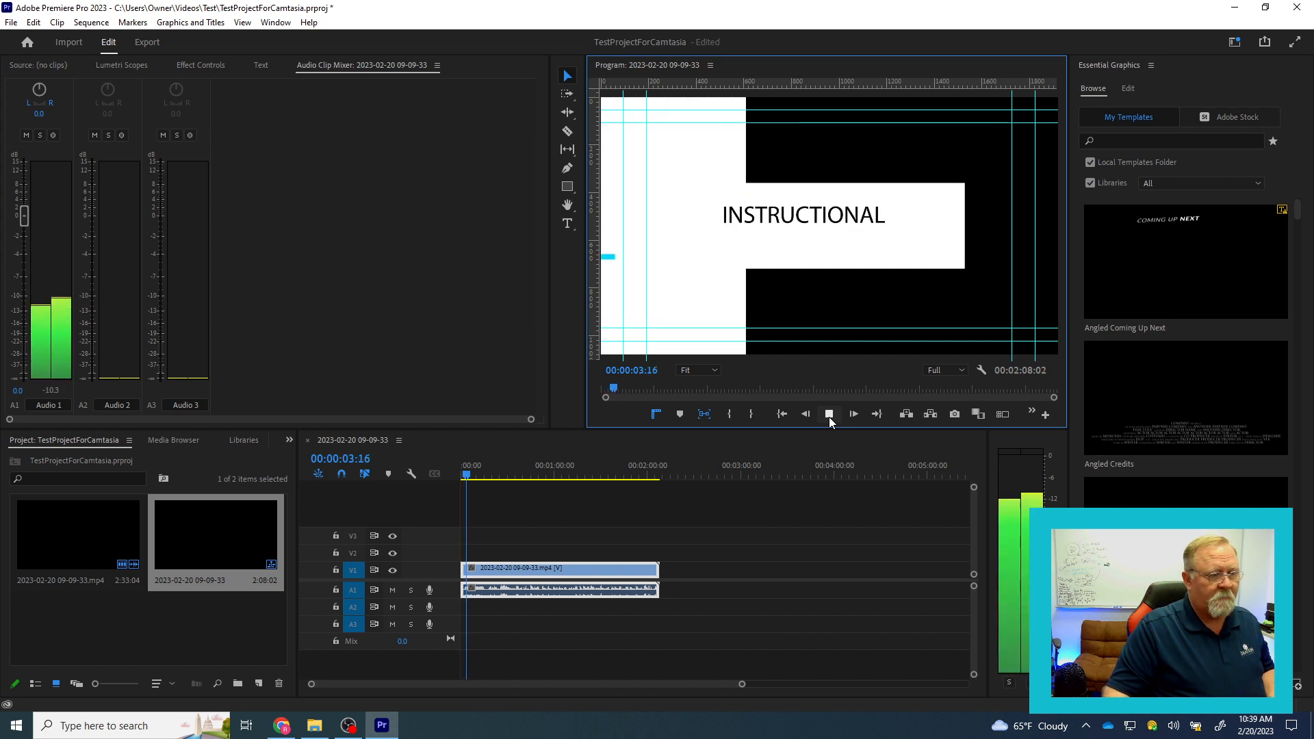
click(828, 415)
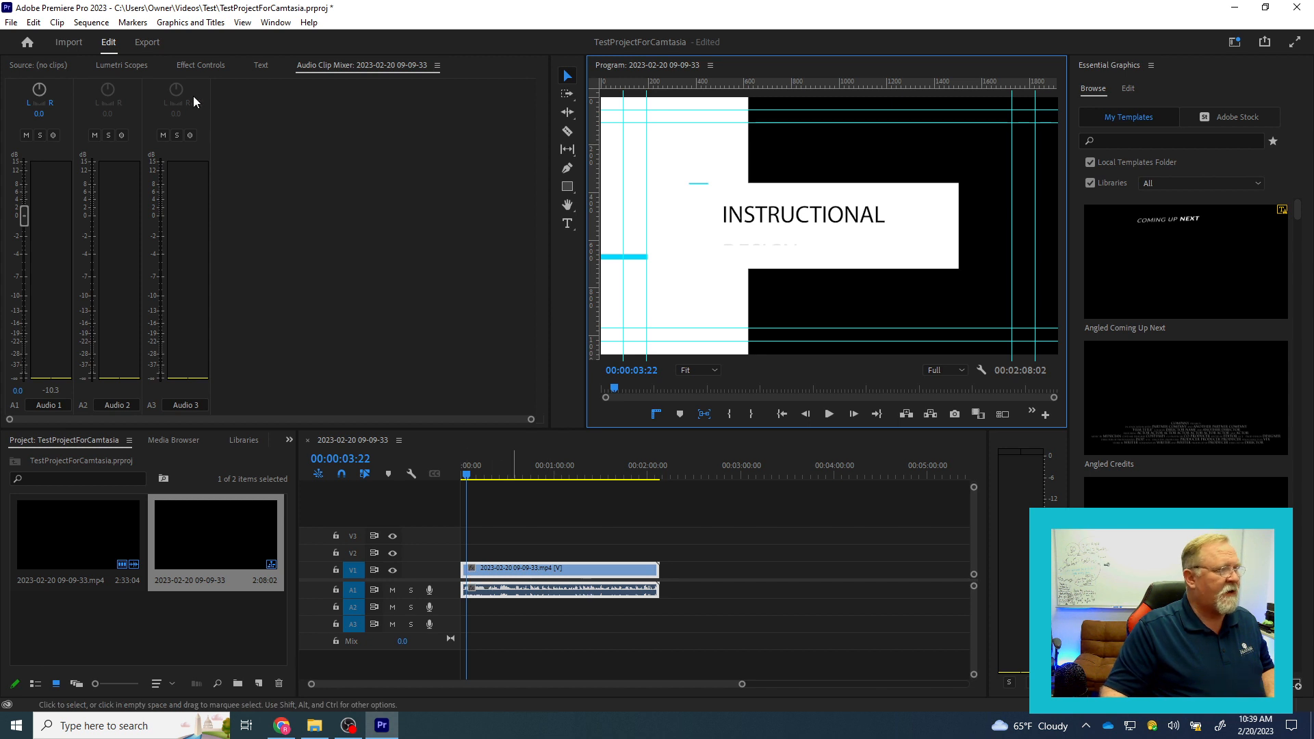
- Open the media export settings for the sequence and choose the Test folder inside Videos as the output location
click(11, 23)
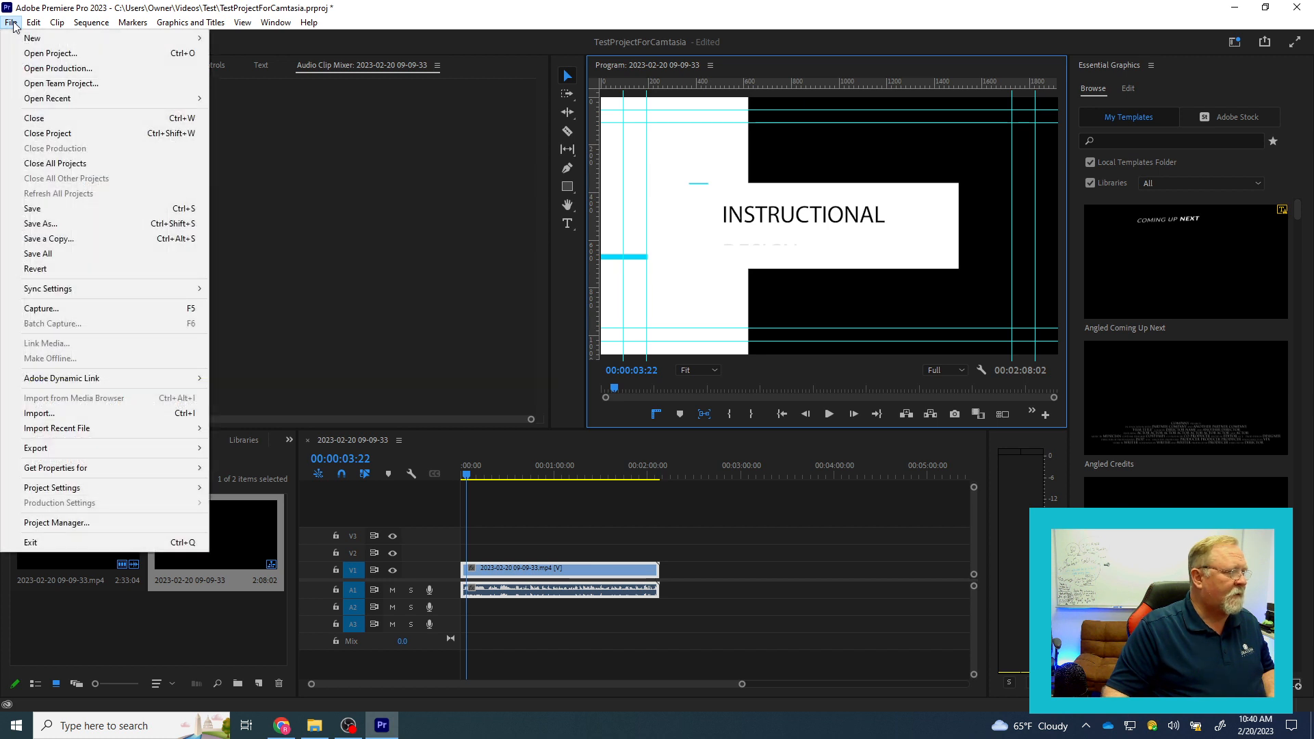
click(157, 452)
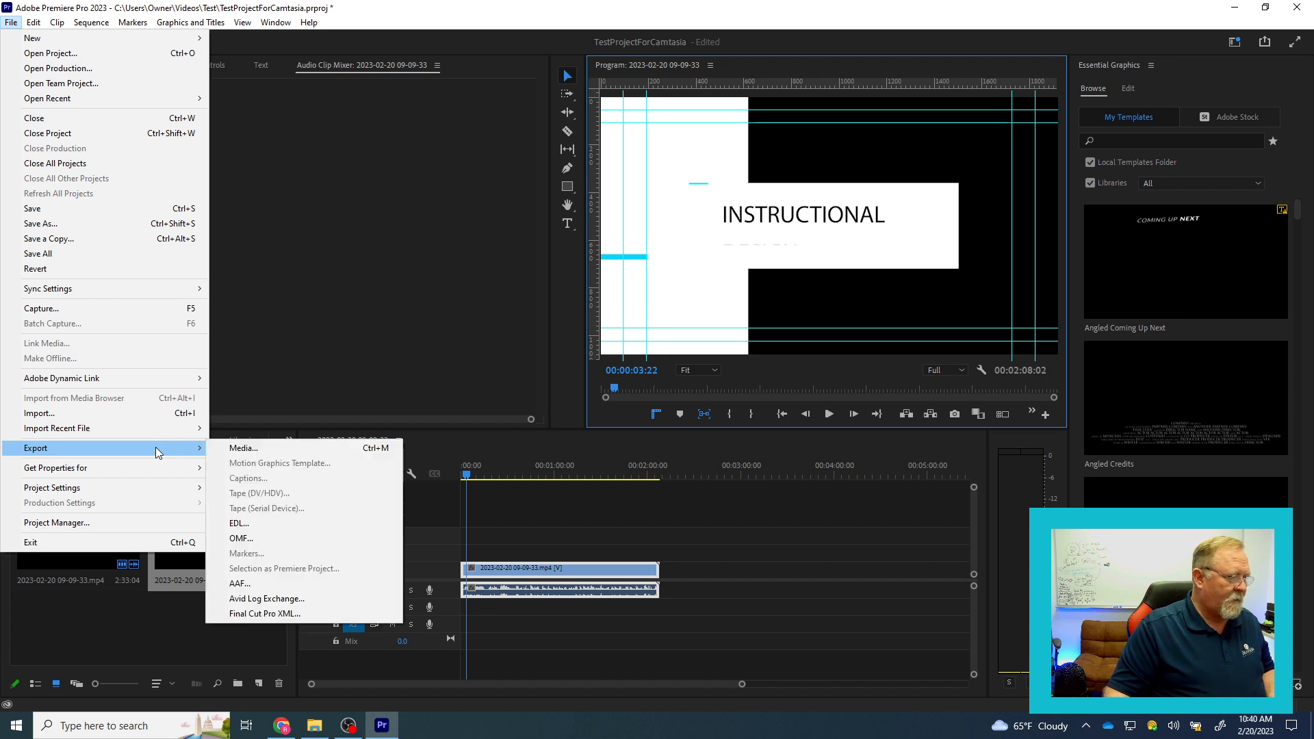
click(271, 449)
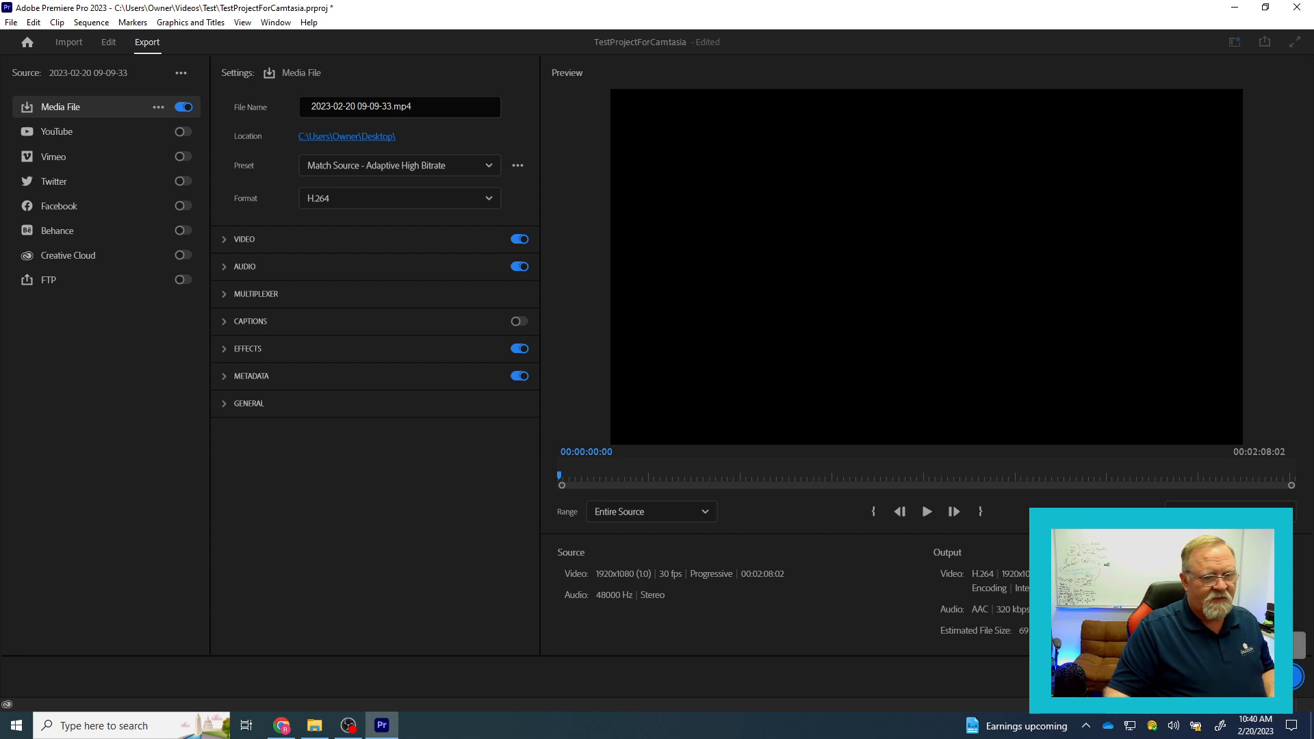
click(338, 137)
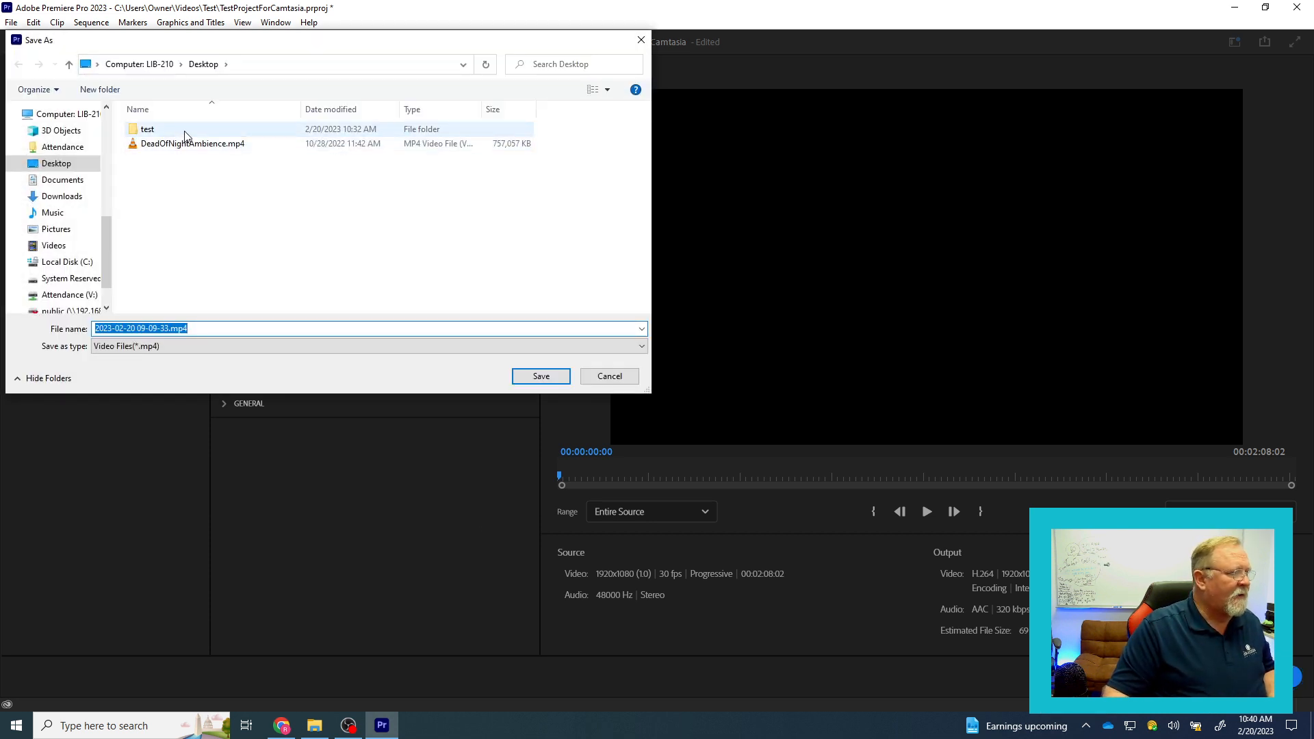
click(65, 179)
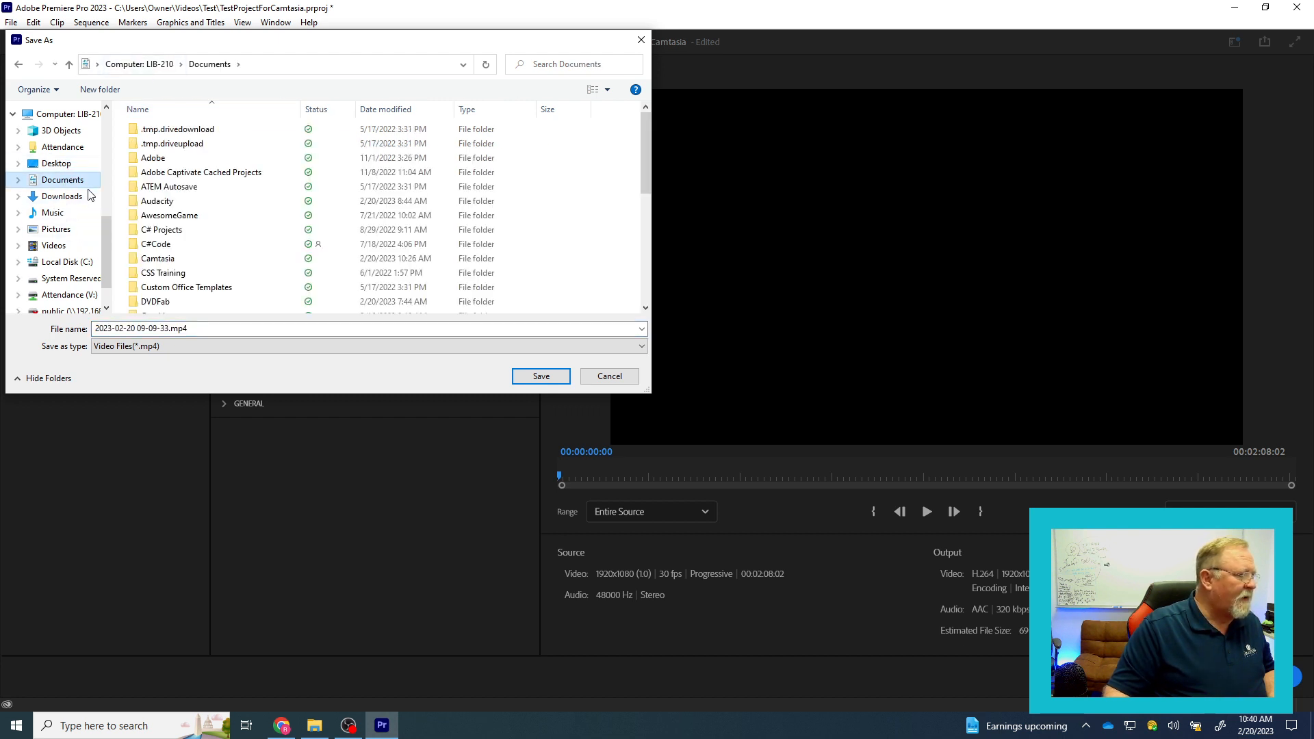
click(64, 247)
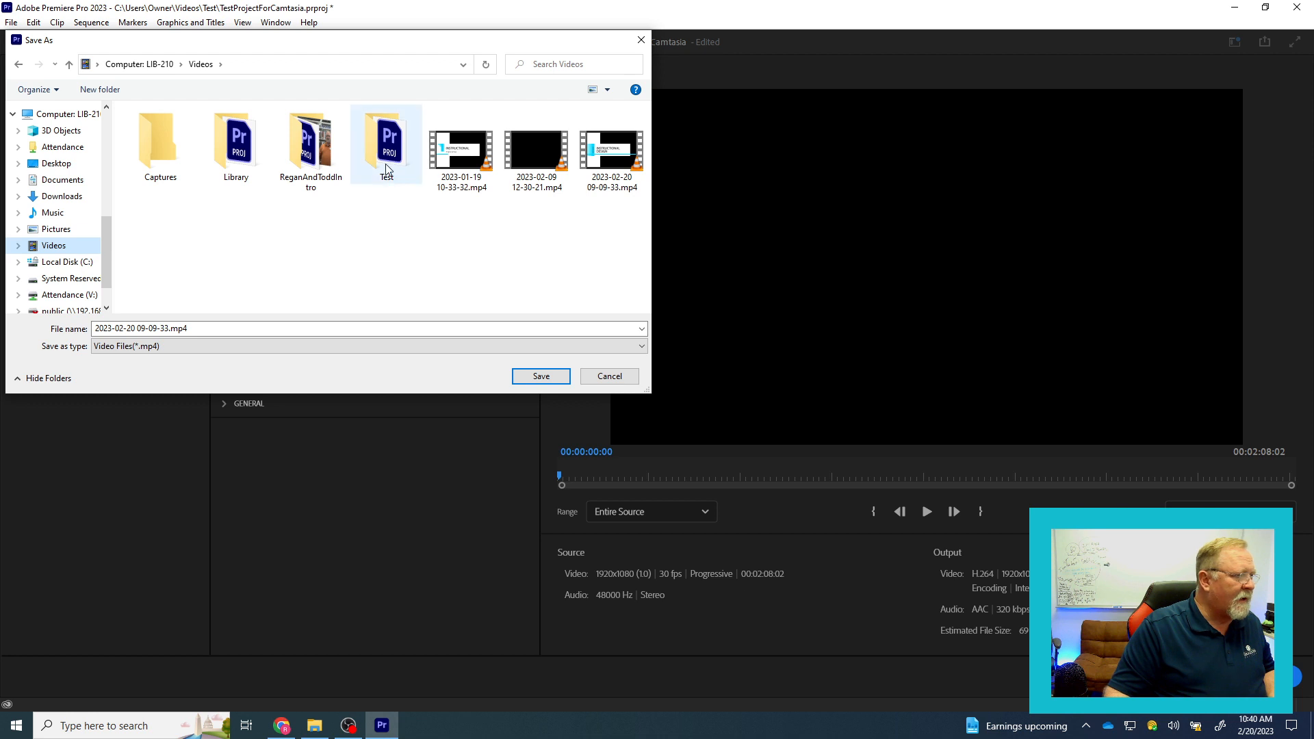
double_click(387, 144)
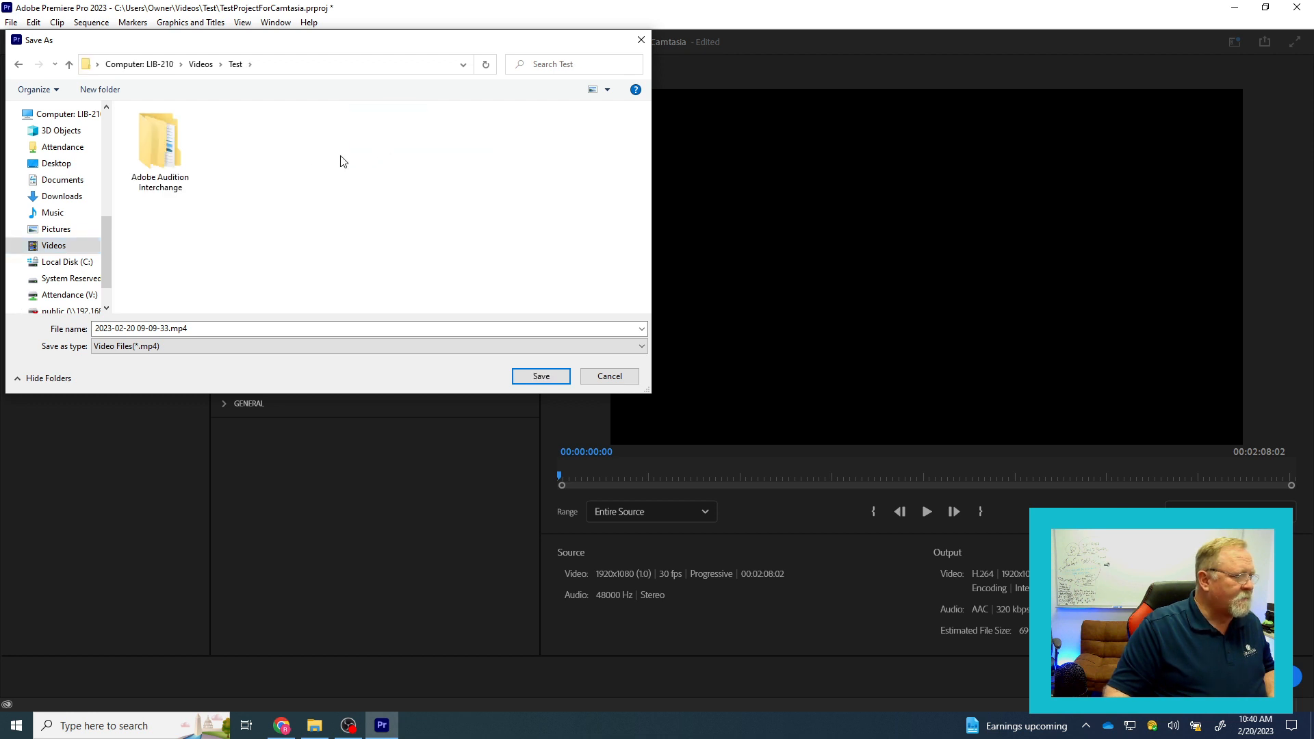
- Name the output file TestWithPremierPro and export the sequence as an H.264 MP4
click(167, 327)
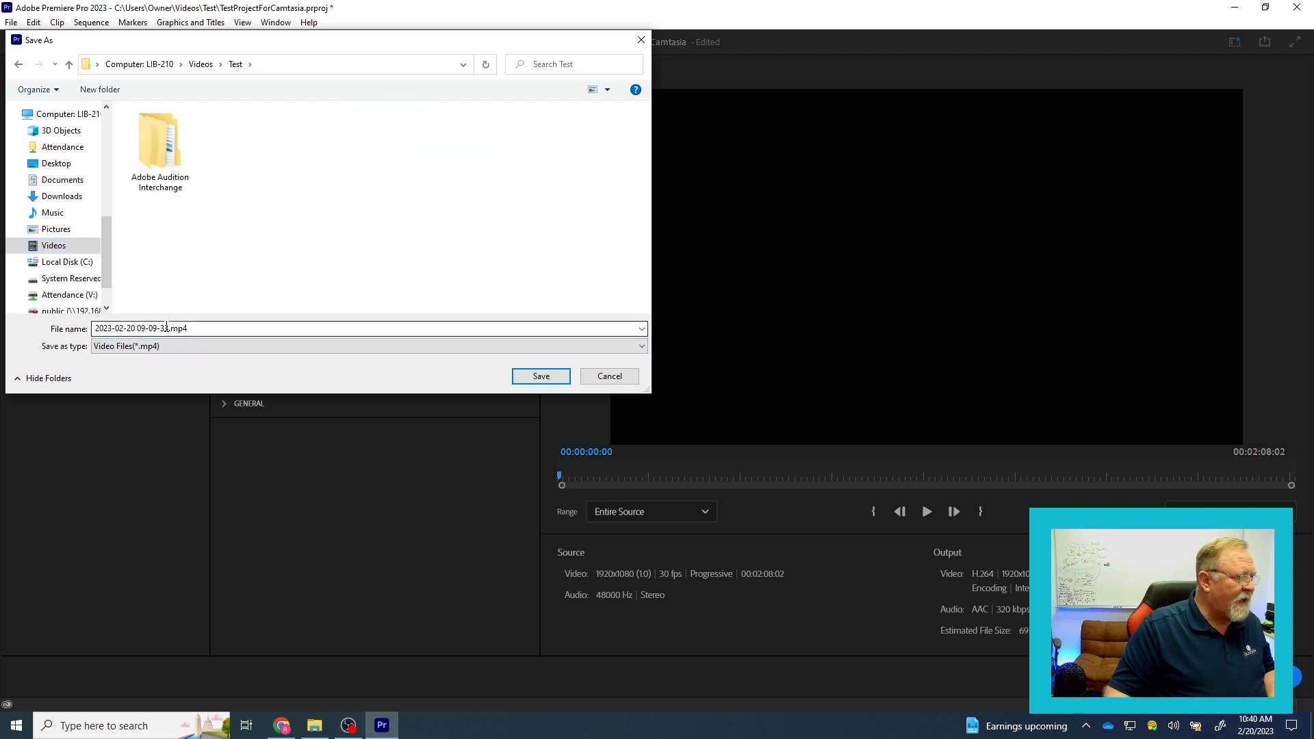
click(164, 327)
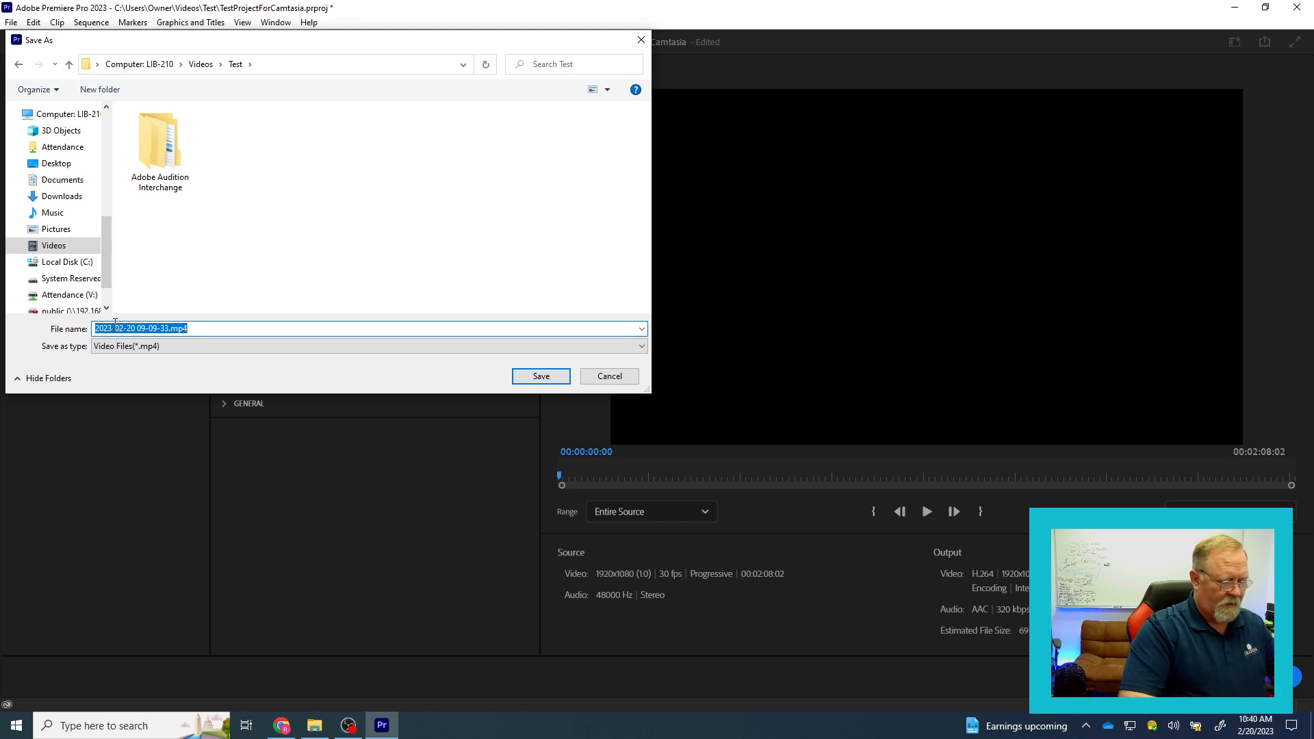
text(Test)
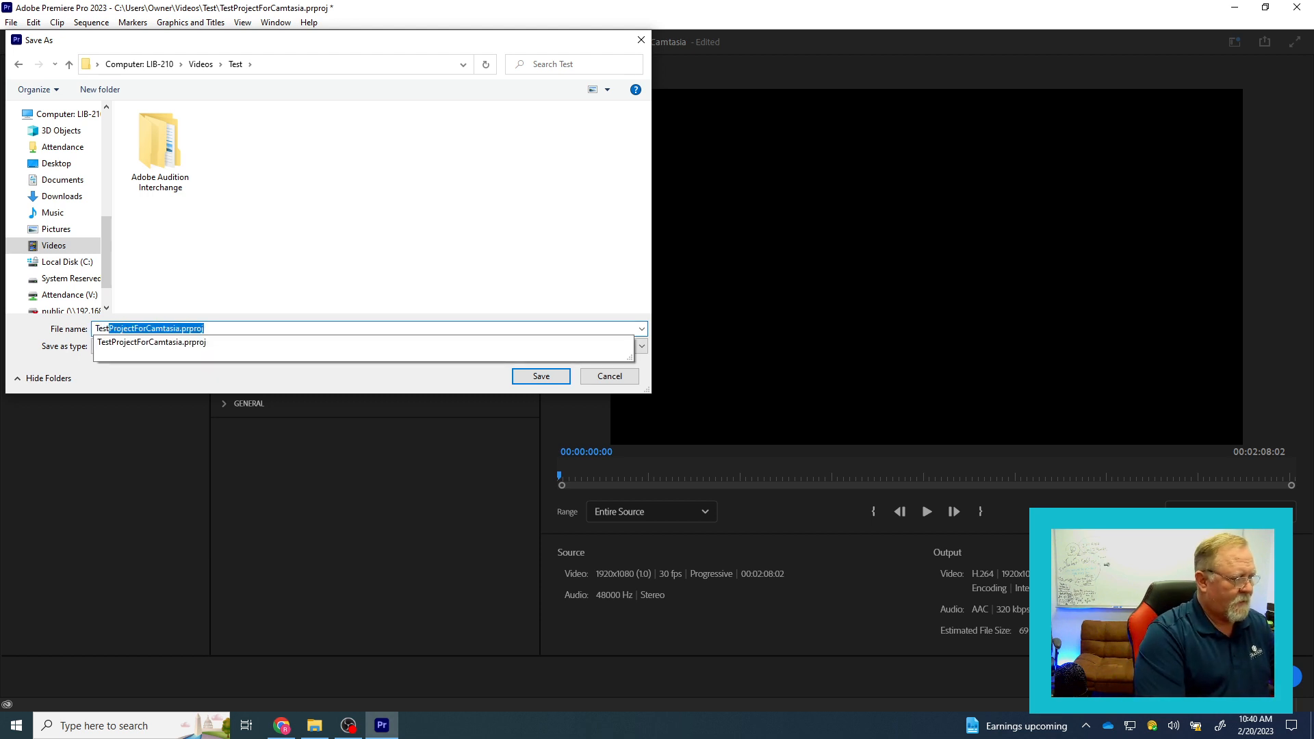
text(WithPremeie)
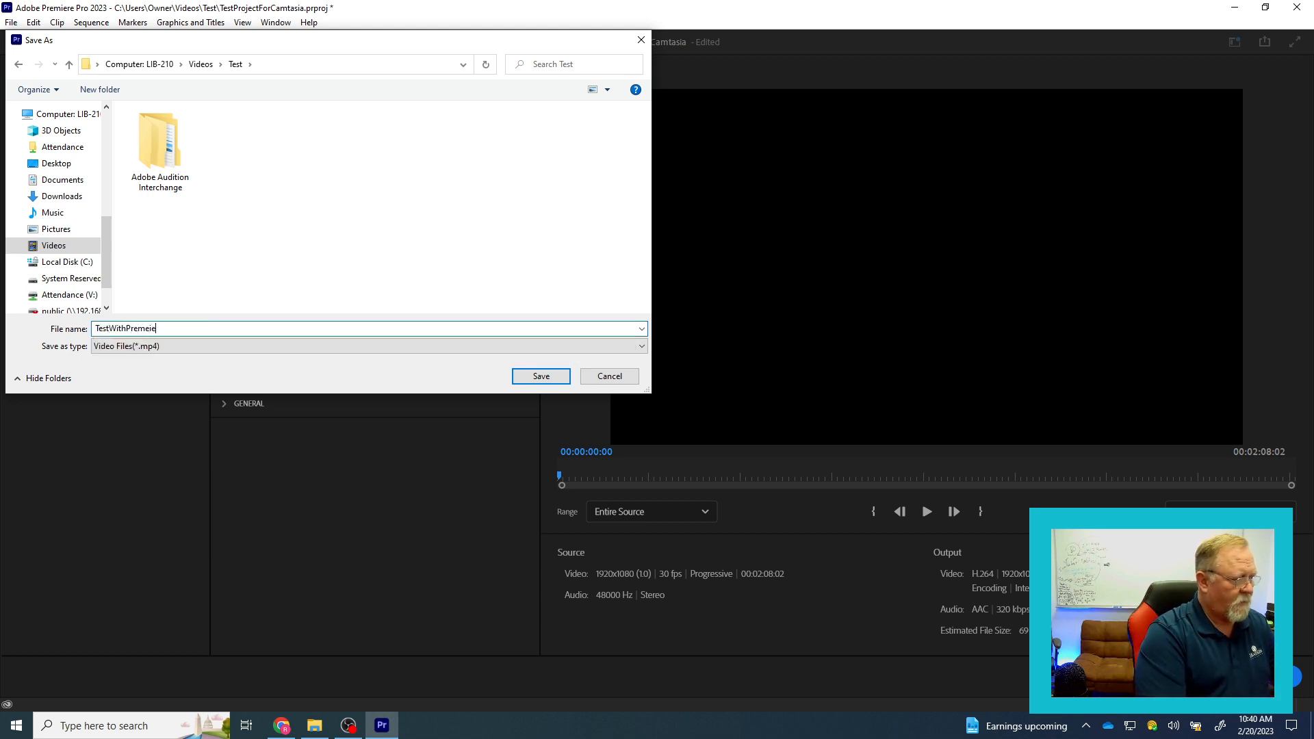
text(r)
key(BackSpace)
key(BackSpace)
key(BackSpace)
key(BackSpace)
text(ierPro)
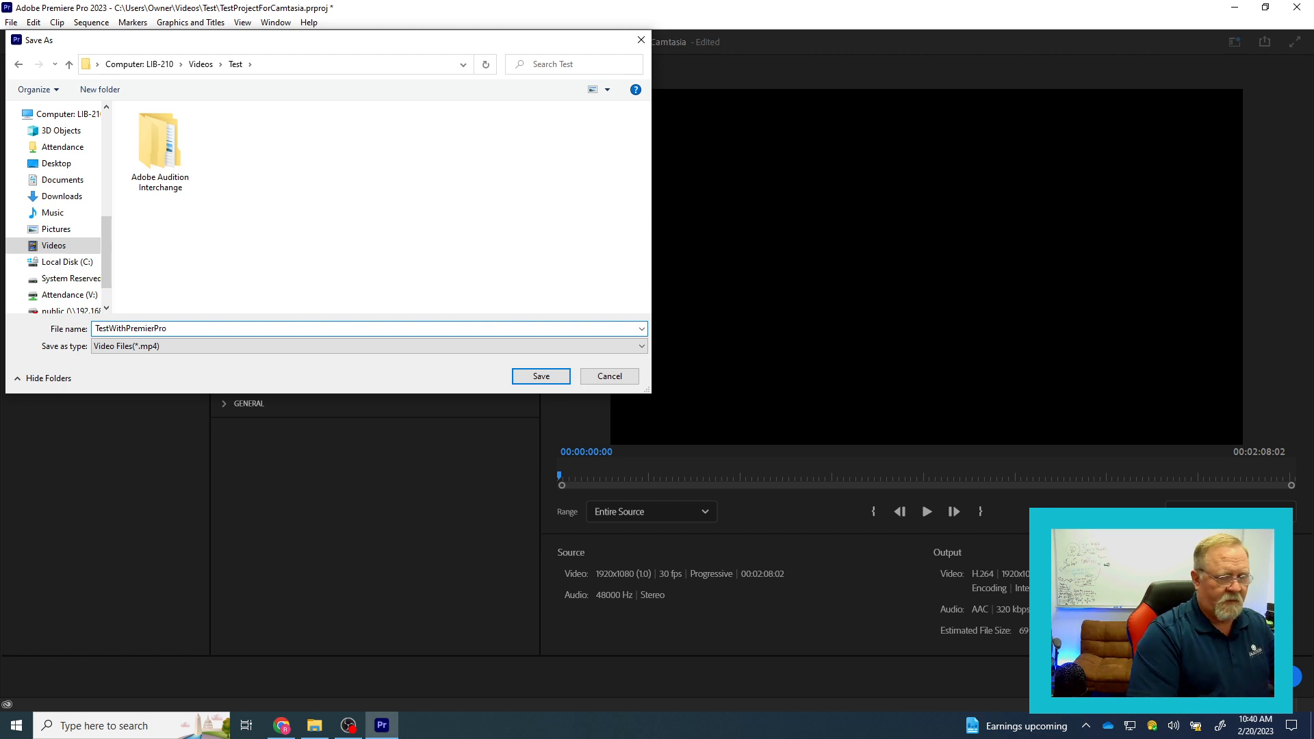
click(536, 377)
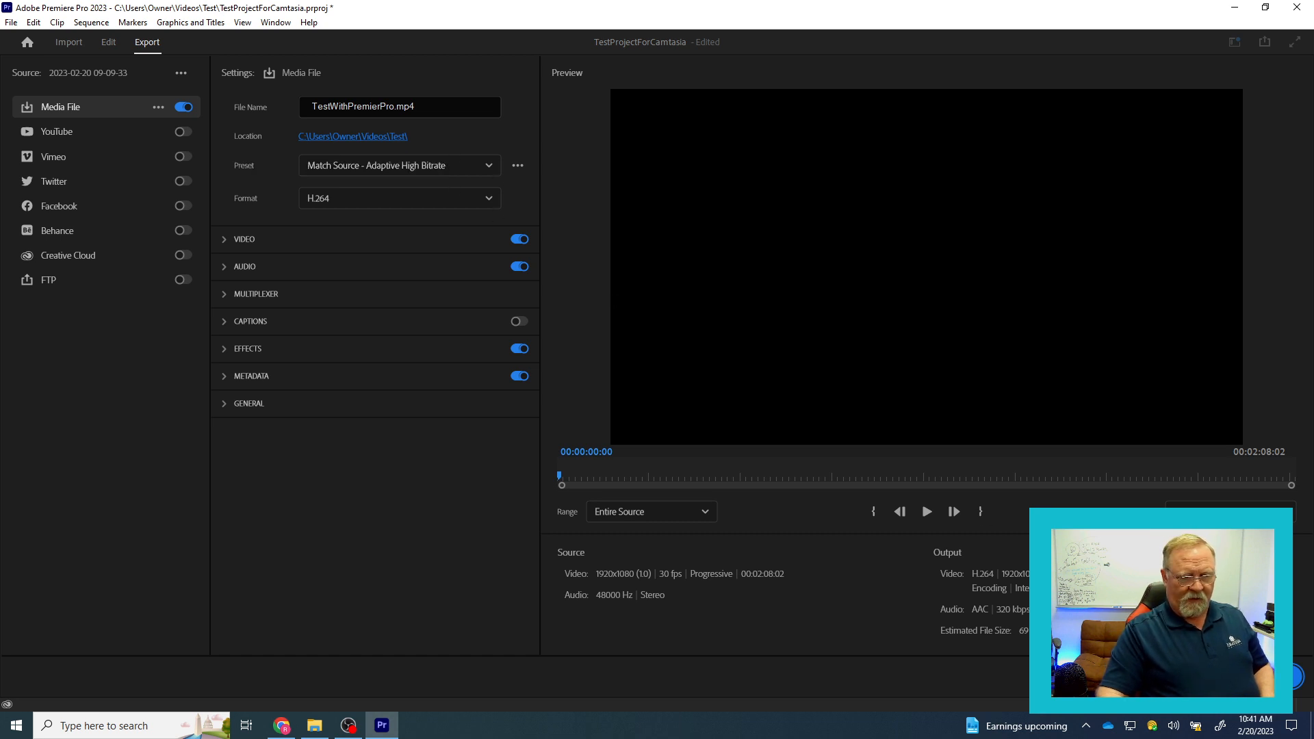
click(1269, 676)
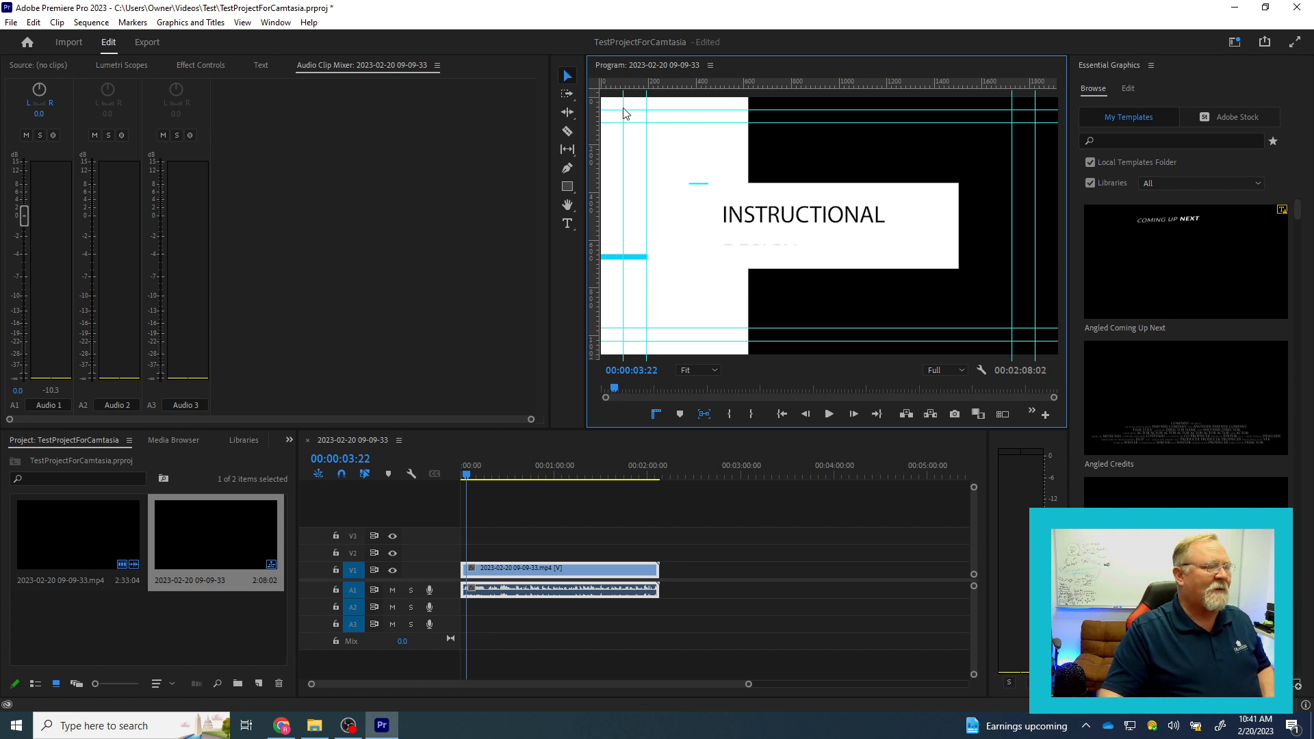
- Switch to File Explorer, play TestWithPremierPro.mp4 from Videos\Test to about 0:11, and close the player and folder
click(1233, 9)
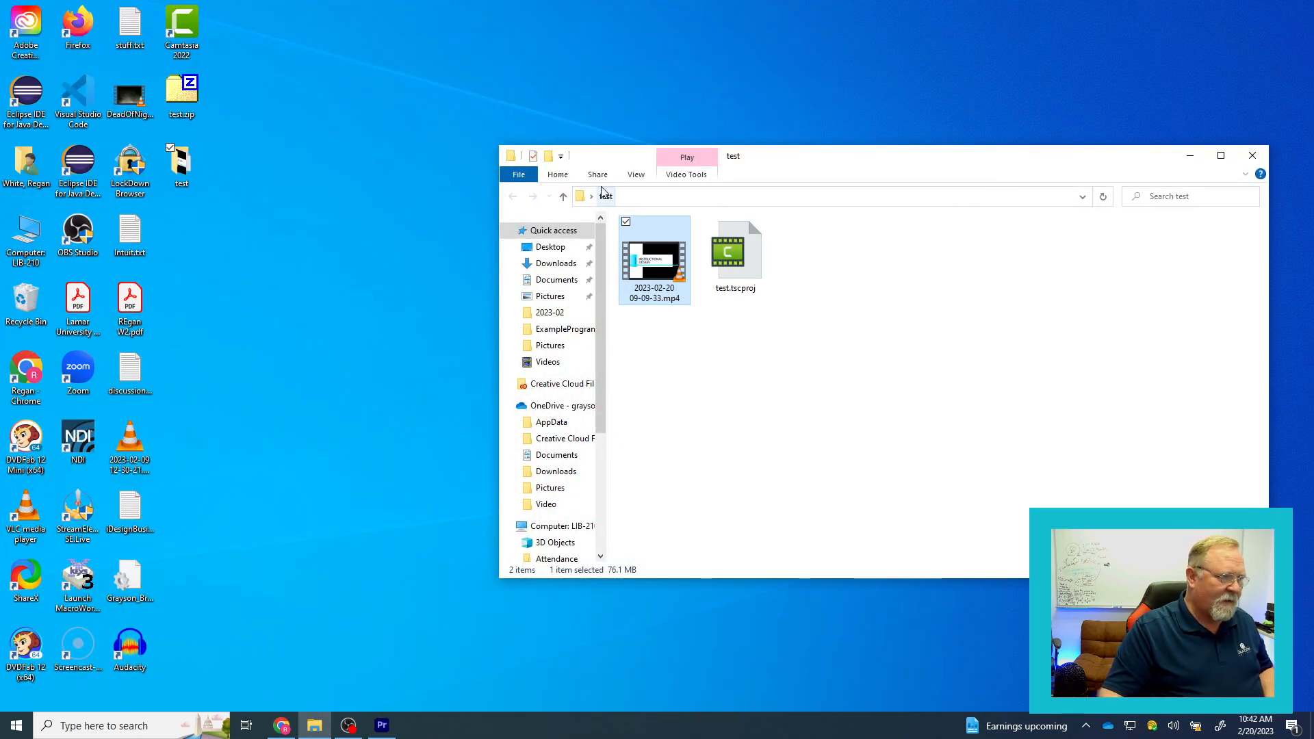
click(563, 197)
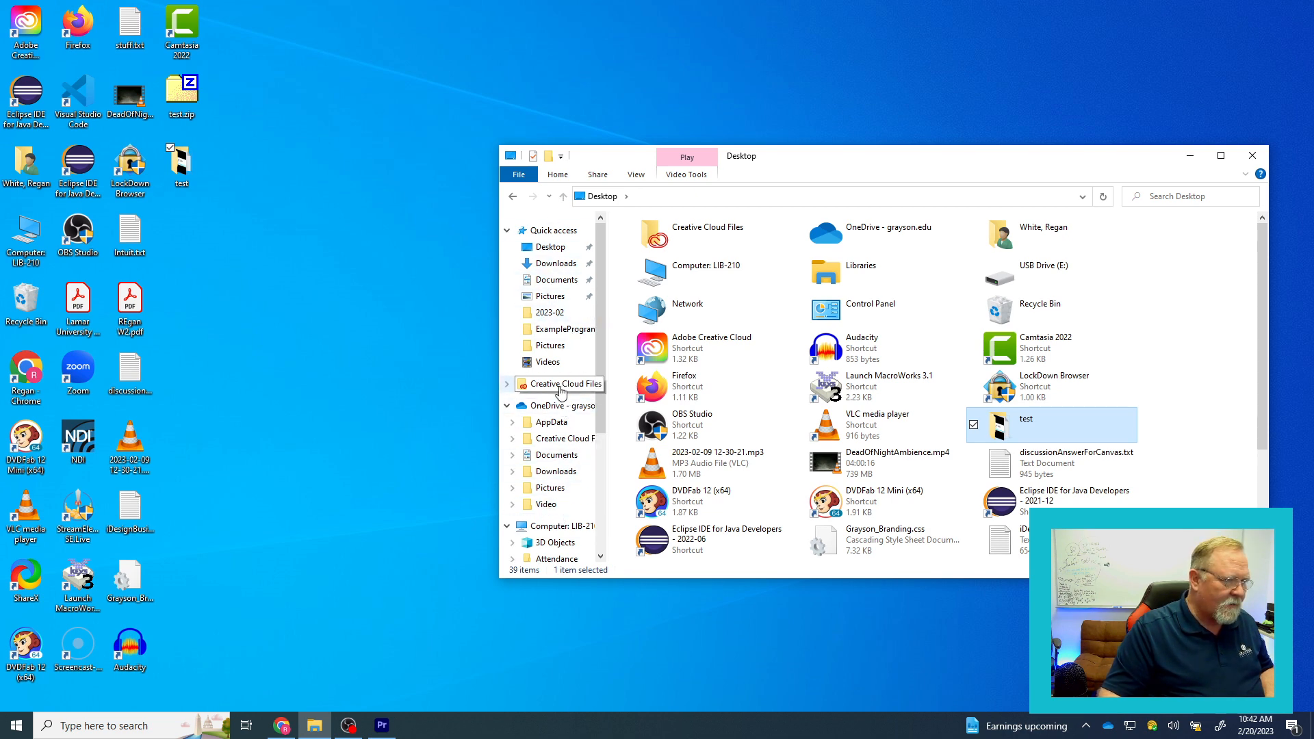
click(547, 361)
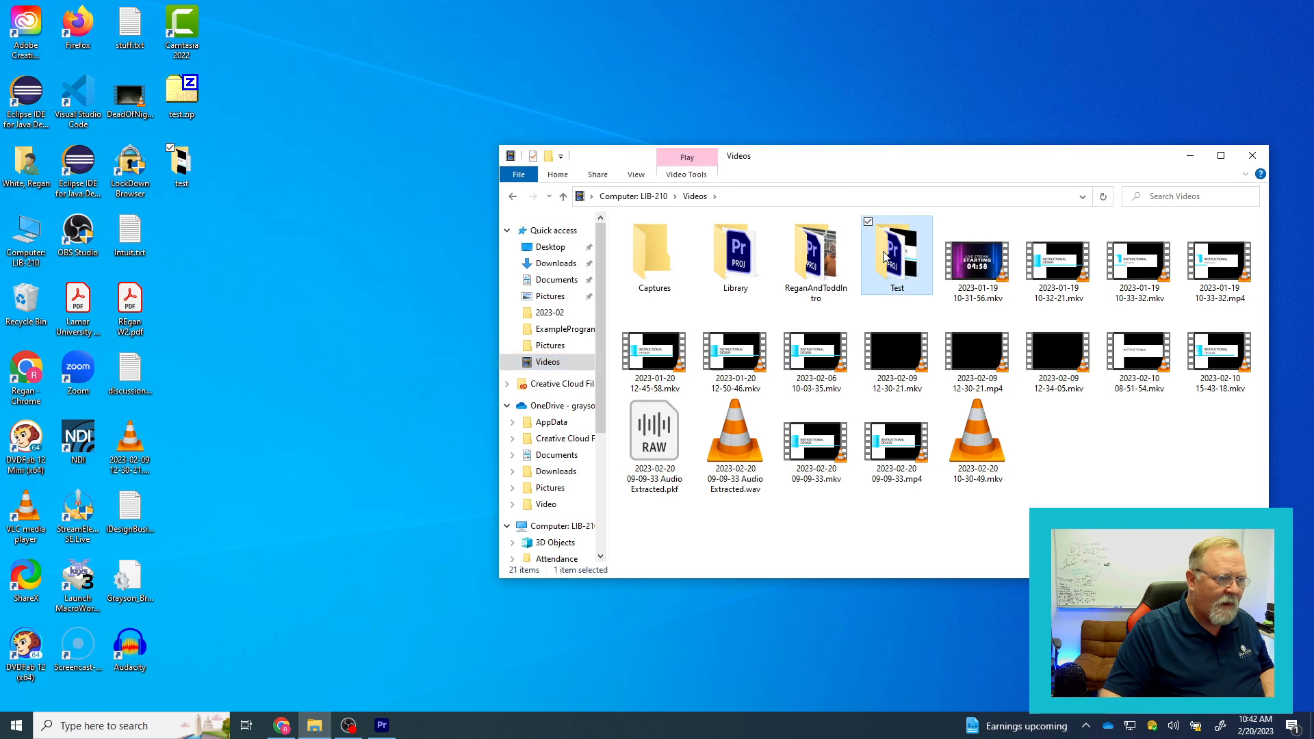
double_click(883, 256)
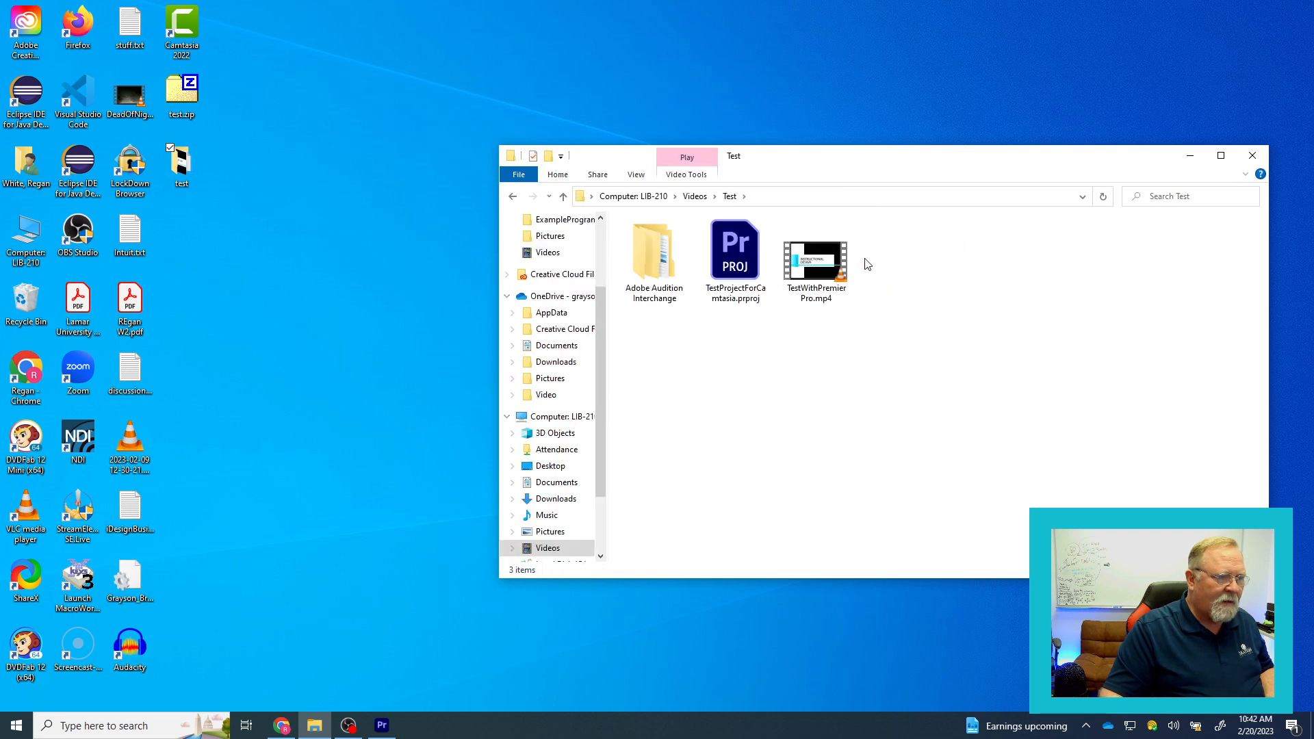
click(823, 276)
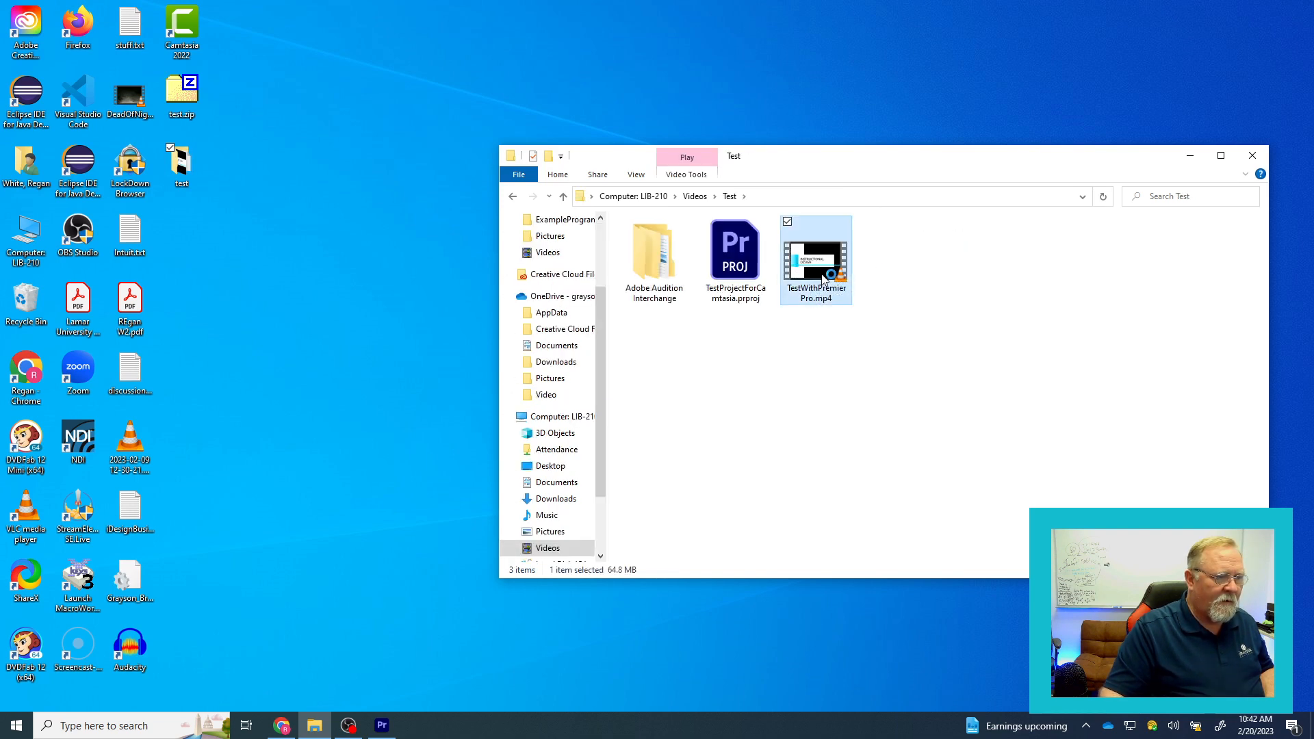
double_click(822, 276)
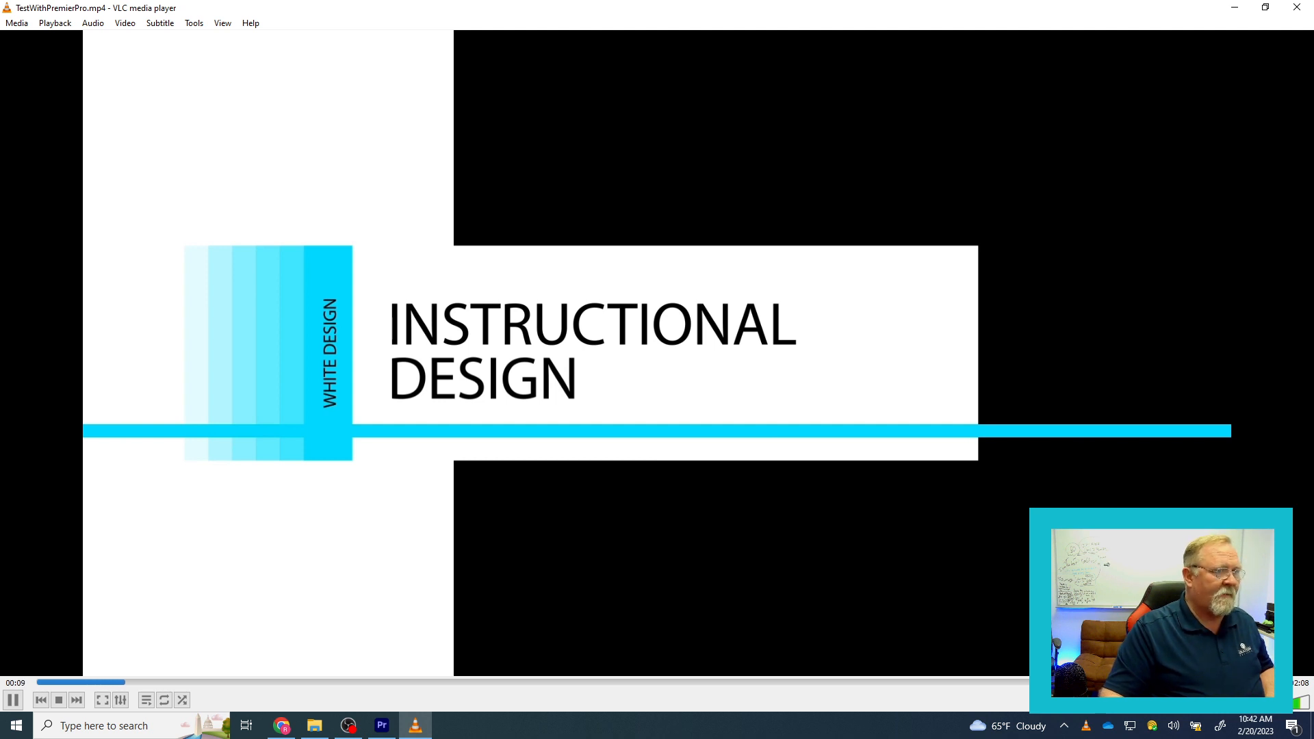
click(12, 699)
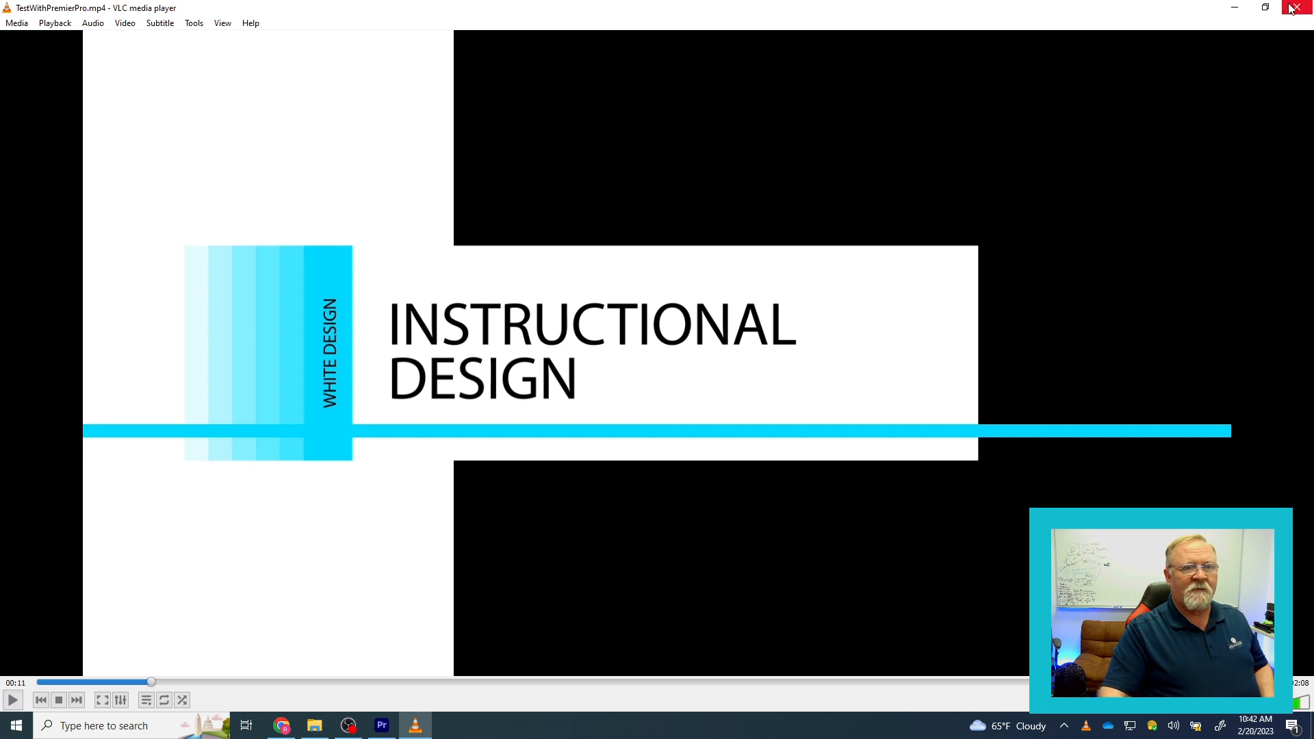
click(1290, 8)
click(1259, 159)
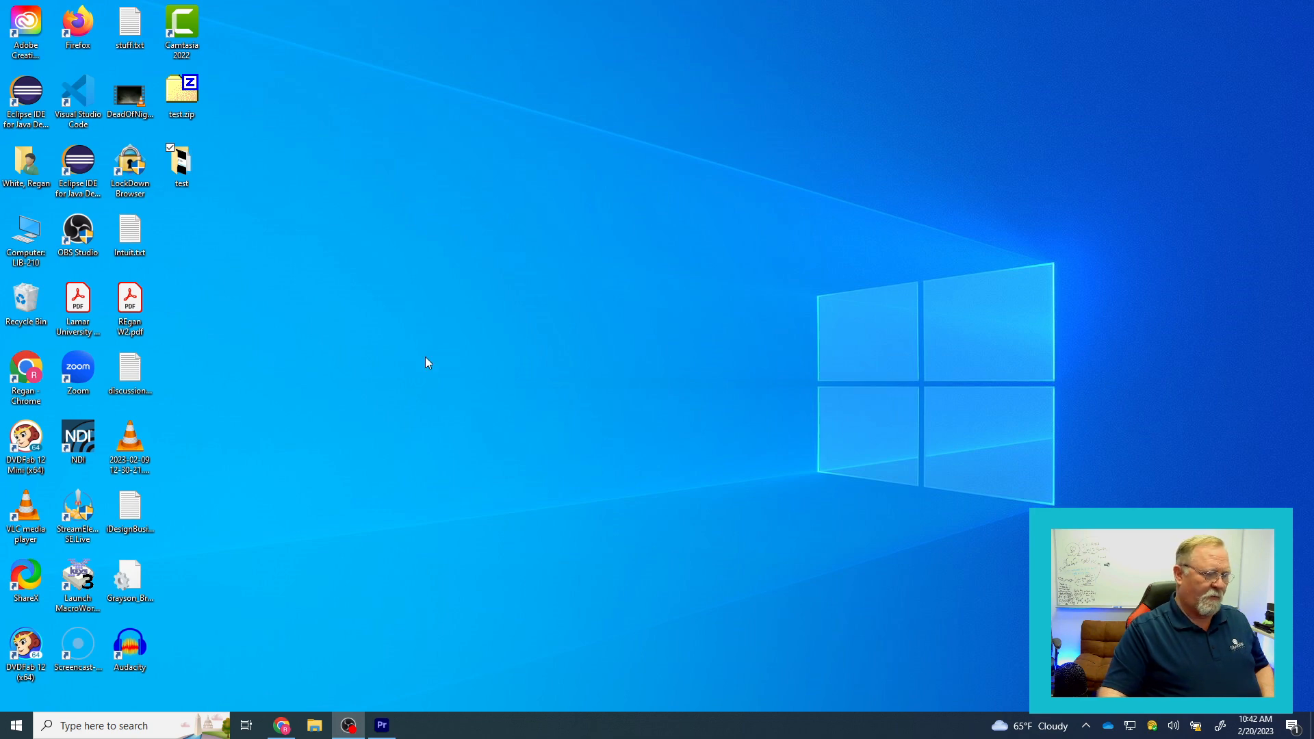
- Switch back to Premiere Pro and exit it without saving changes to the TestProjectForCamtasia project
click(382, 725)
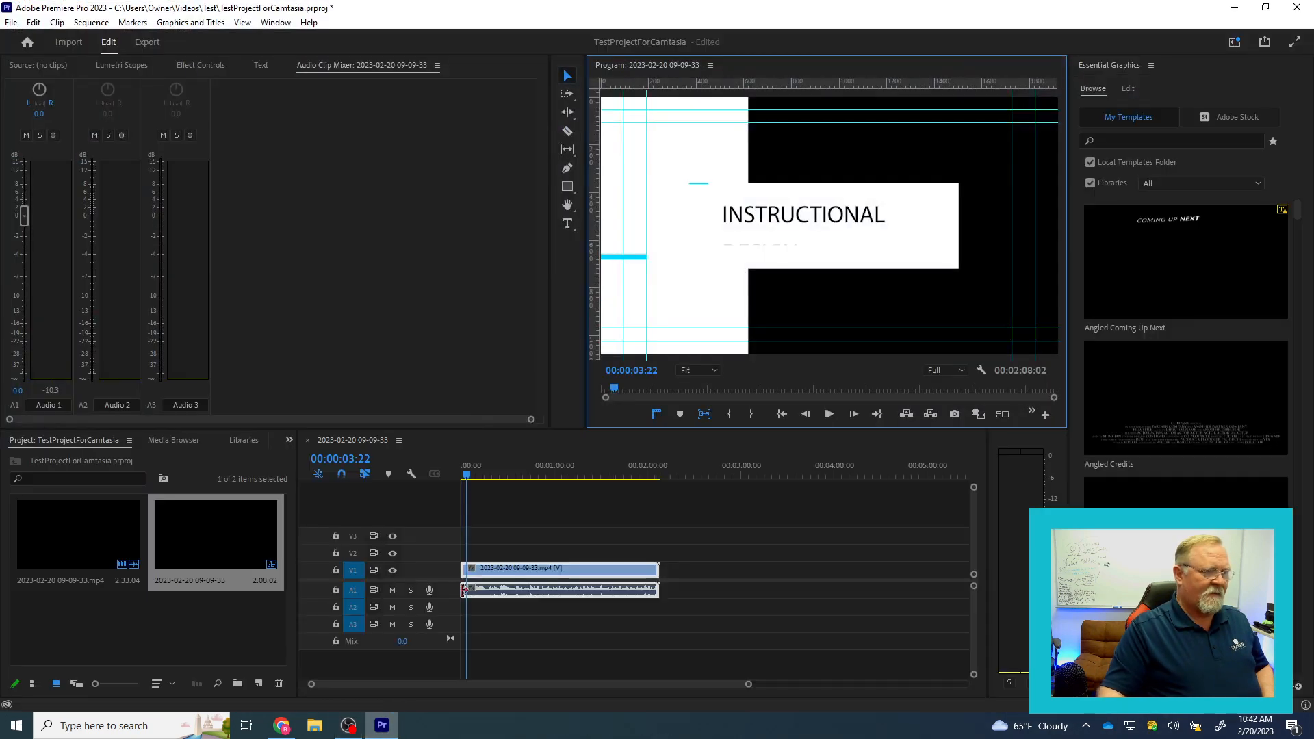
click(1296, 9)
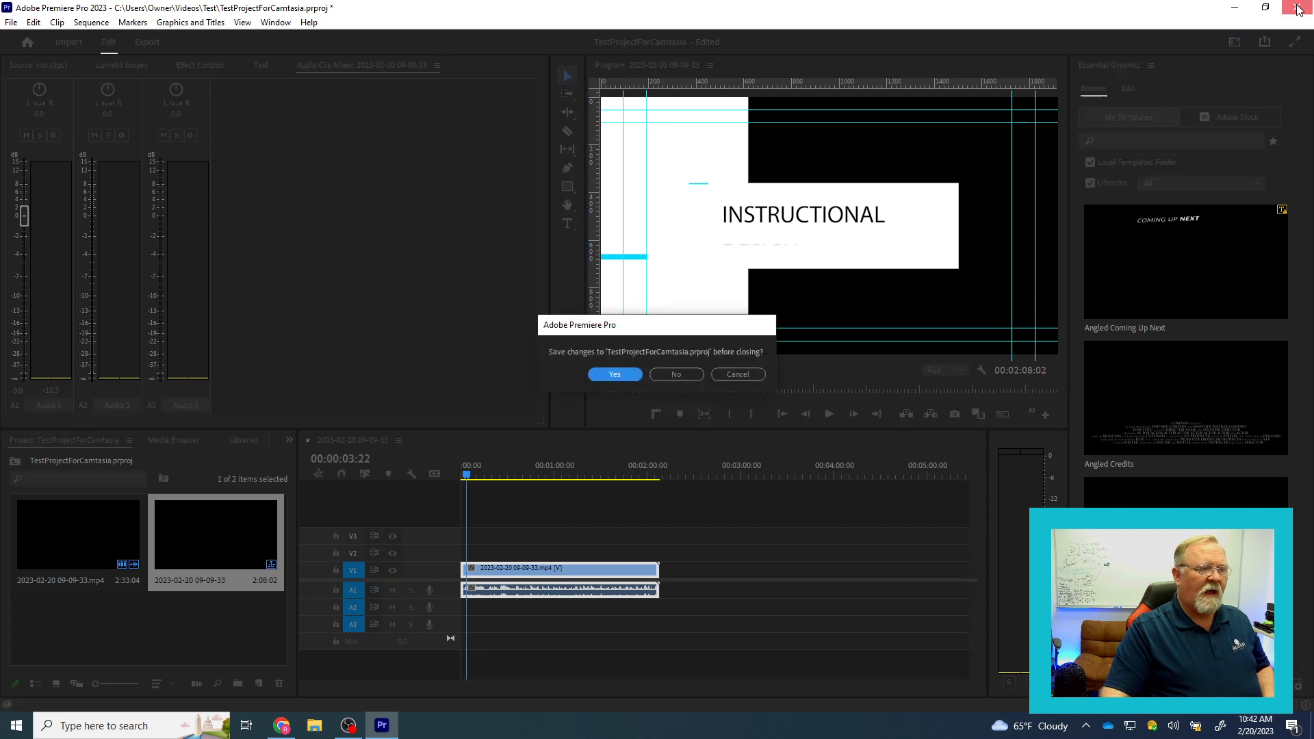
click(677, 376)
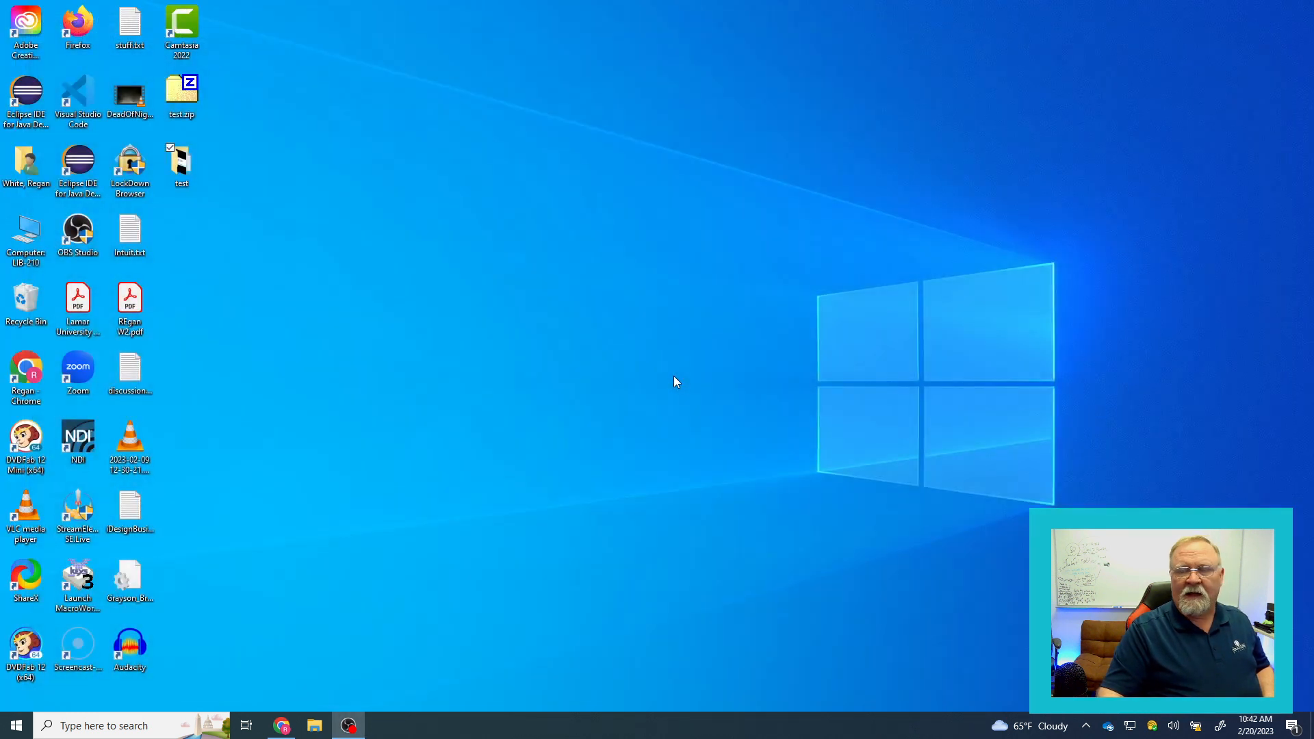